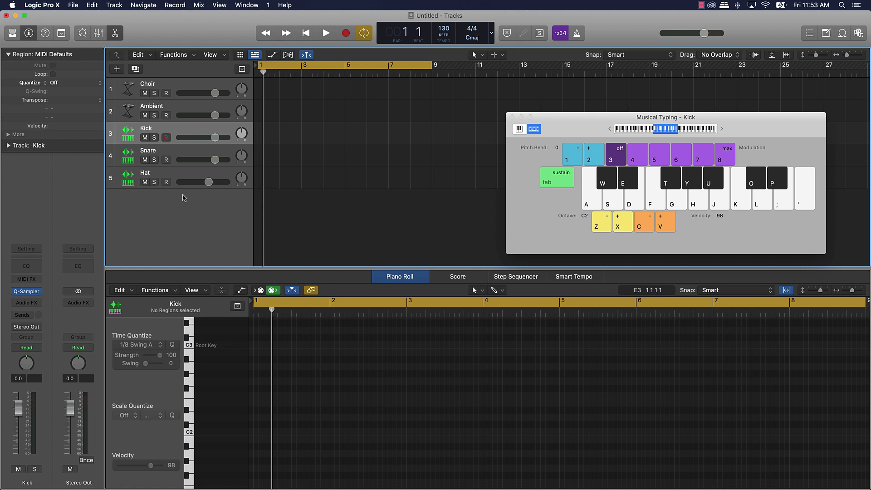
Close the Musical Typing window and create a 64-step pattern for the Hat track in the Step Sequencer
{"action": "left_click", "coordinate": [174, 172]}
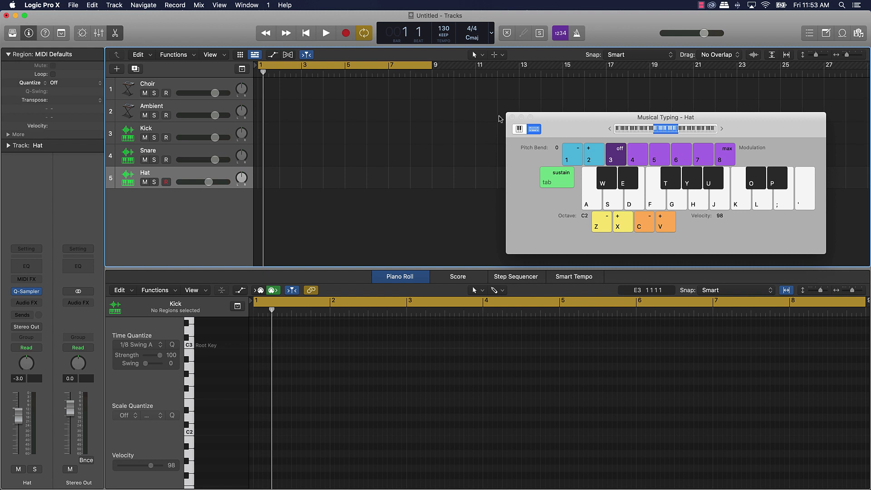
{"action": "left_click", "coordinate": [510, 118]}
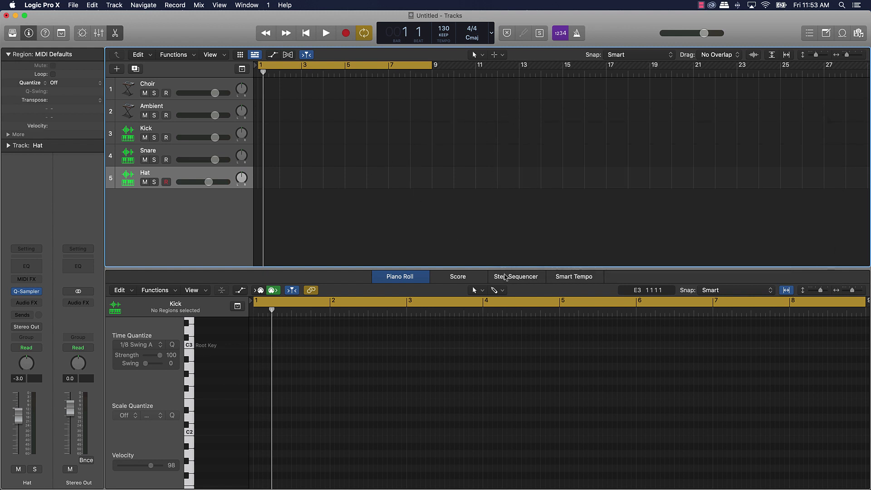
{"action": "left_click", "coordinate": [506, 278]}
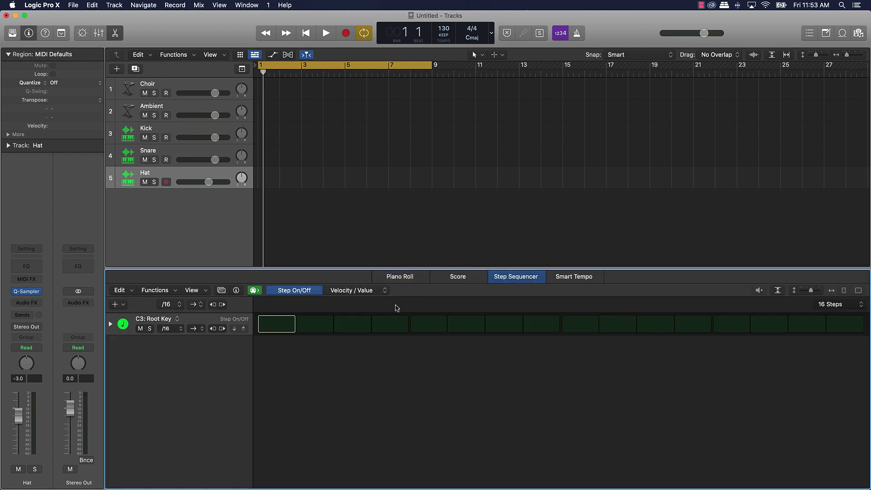
{"action": "left_click", "coordinate": [856, 311]}
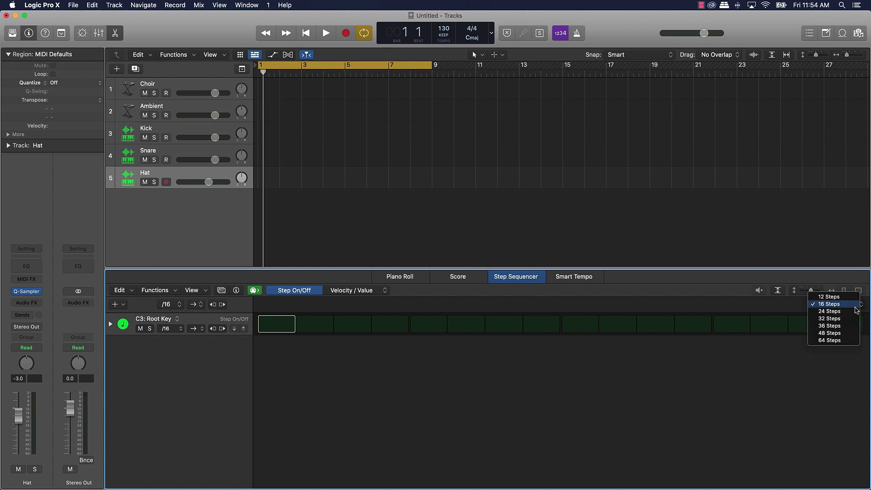
{"action": "left_click", "coordinate": [837, 340]}
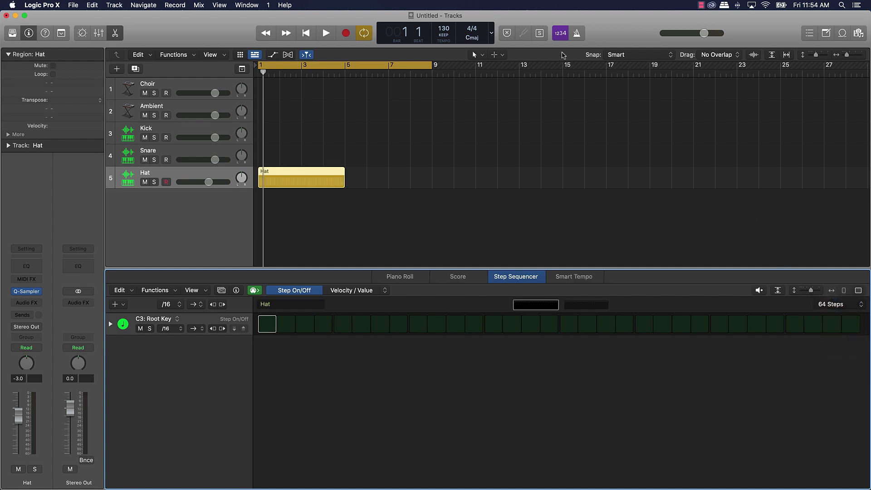
Turn on the metronome and activate steps 1, 4, 7 and 9 in the Hat pattern, checking them with playback
{"action": "left_click", "coordinate": [574, 37]}
{"action": "left_click", "coordinate": [268, 326]}
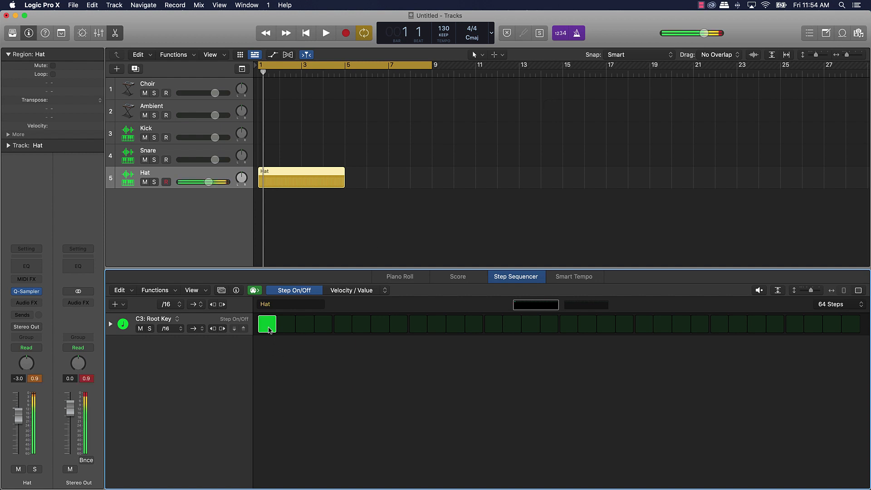
{"action": "key", "text": "space"}
{"action": "left_click", "coordinate": [311, 326]}
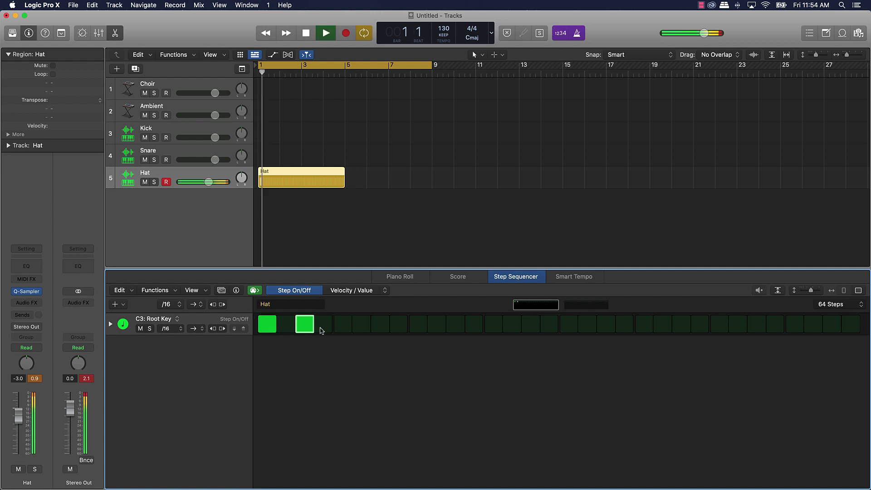
{"action": "left_click", "coordinate": [311, 329]}
{"action": "left_click", "coordinate": [322, 326]}
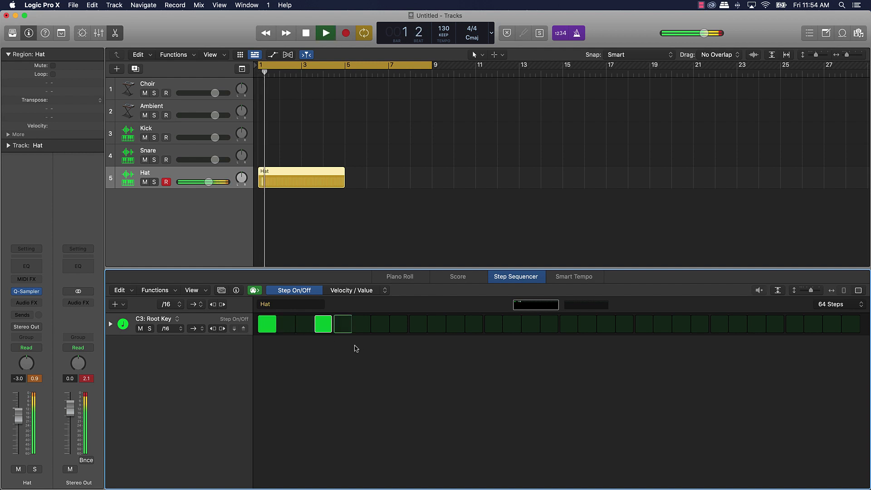
{"action": "left_click", "coordinate": [379, 325]}
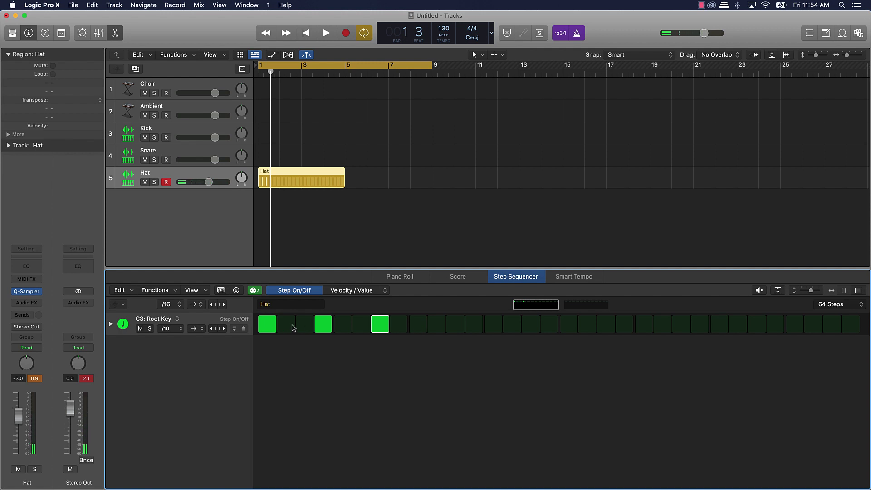
{"action": "left_click", "coordinate": [417, 324]}
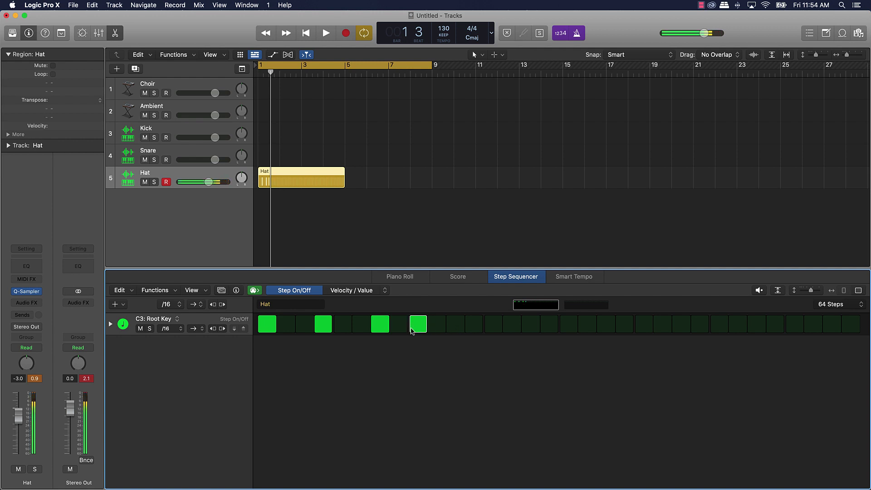
{"action": "key", "text": "space"}
{"action": "key", "text": "space"}
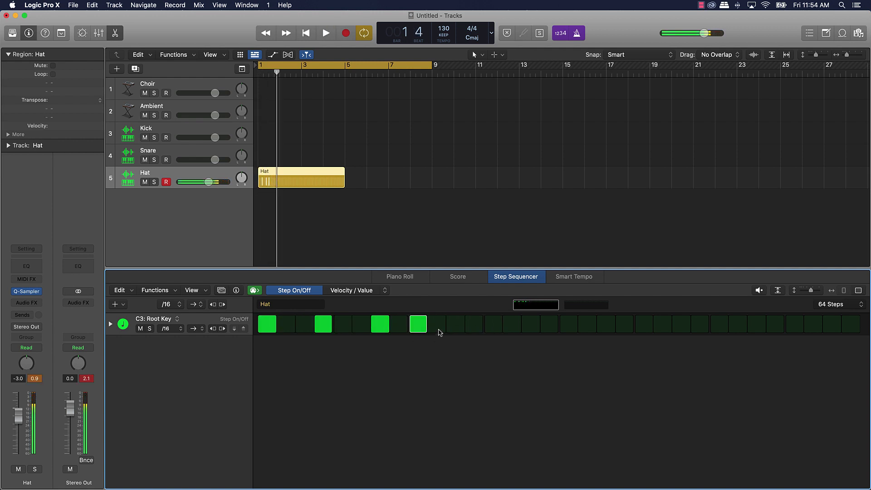
Activate steps 12, 15, 17, 20 and 23 in the Hat pattern's C3 row
{"action": "left_click", "coordinate": [472, 325]}
{"action": "left_click", "coordinate": [530, 325]}
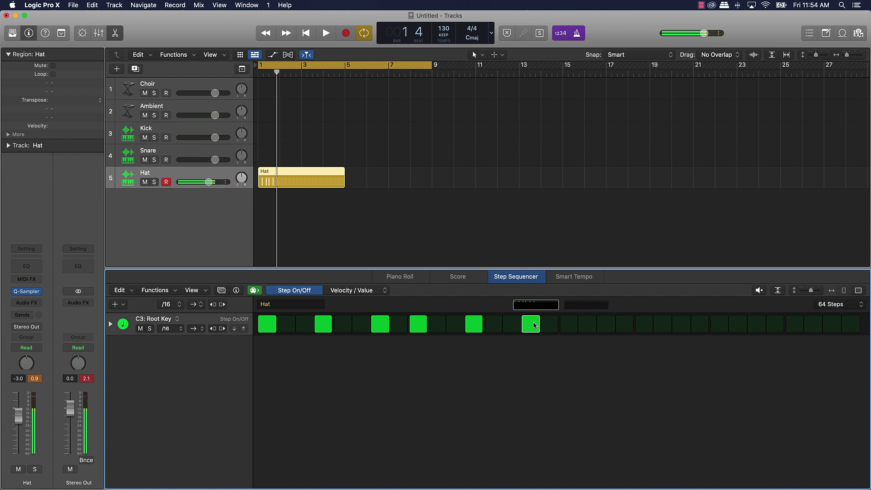
{"action": "left_click", "coordinate": [569, 325]}
{"action": "left_click", "coordinate": [624, 325]}
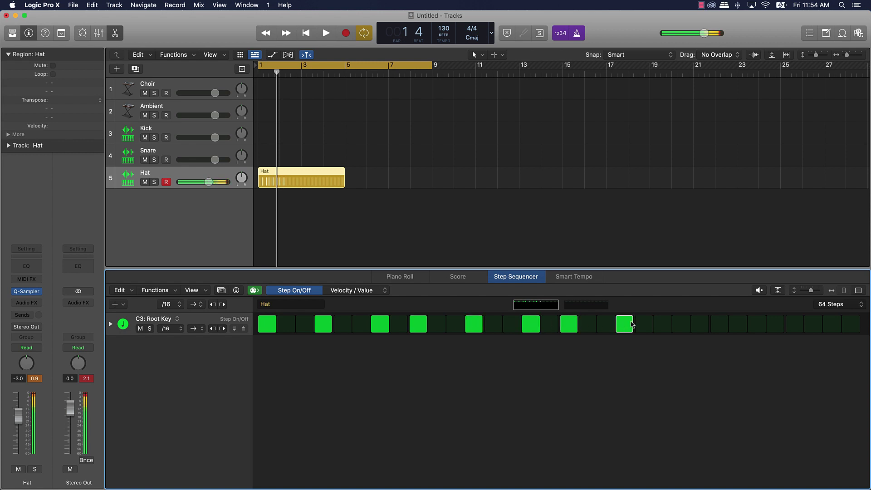
{"action": "left_click", "coordinate": [680, 325]}
{"action": "left_click", "coordinate": [720, 325]}
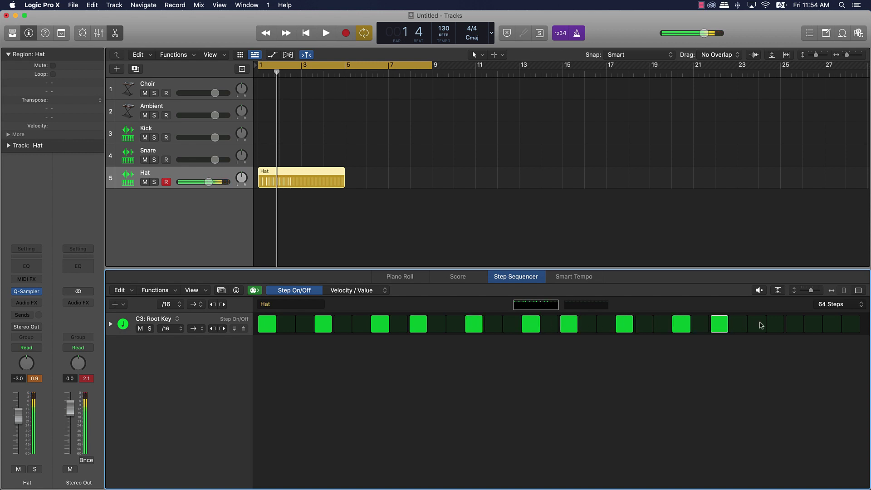
{"action": "left_click", "coordinate": [776, 325]}
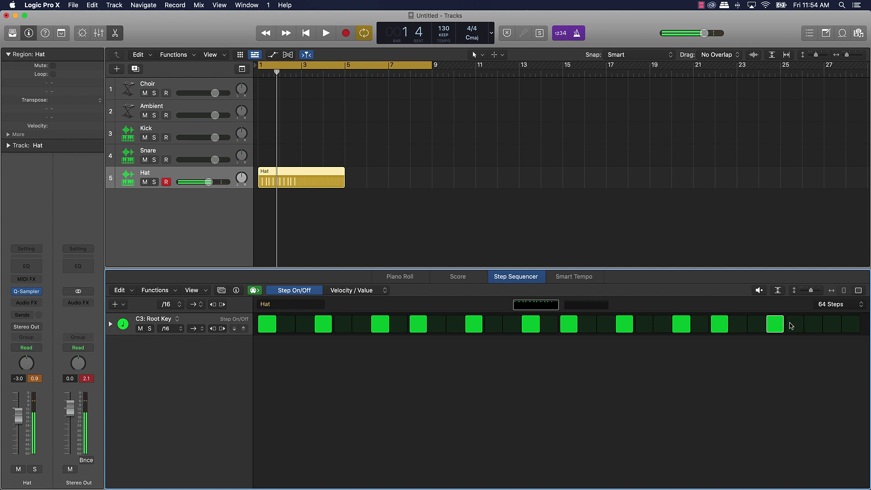
{"action": "left_click", "coordinate": [719, 324]}
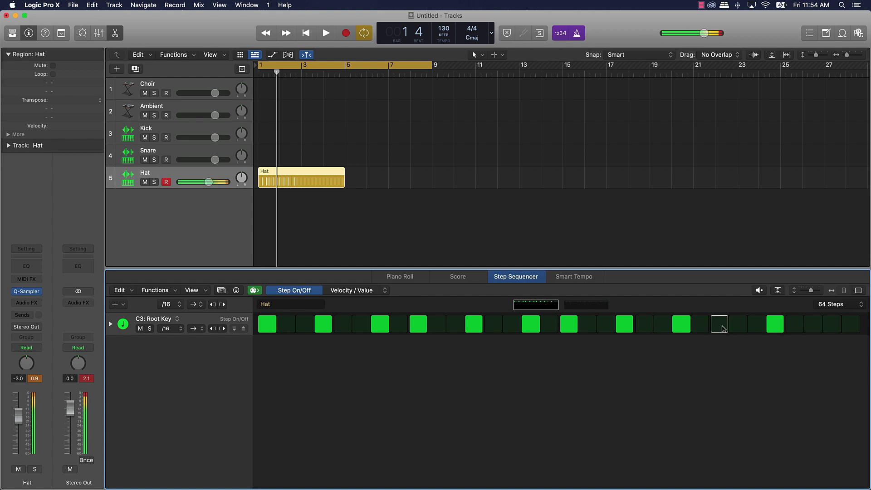
{"action": "left_click", "coordinate": [775, 324]}
Activate steps 25, 28 and 29 in the Hat pattern, playing it back between additions
{"action": "key", "text": "space"}
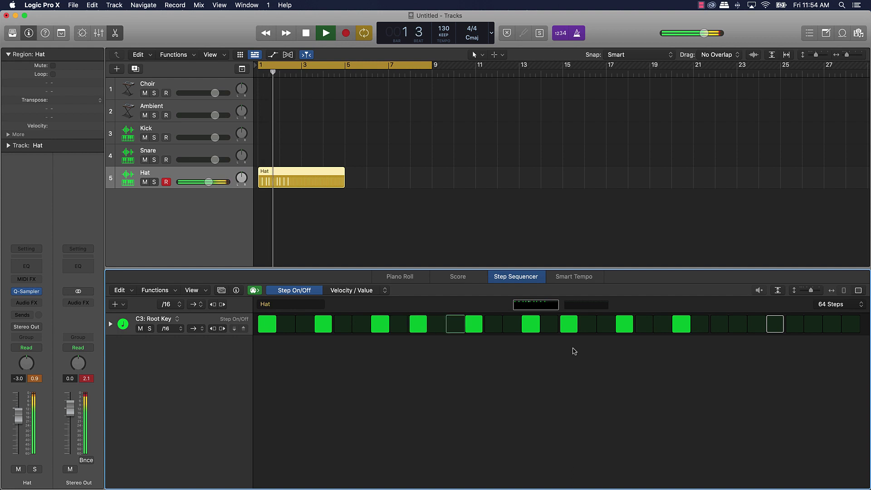
{"action": "key", "text": "space"}
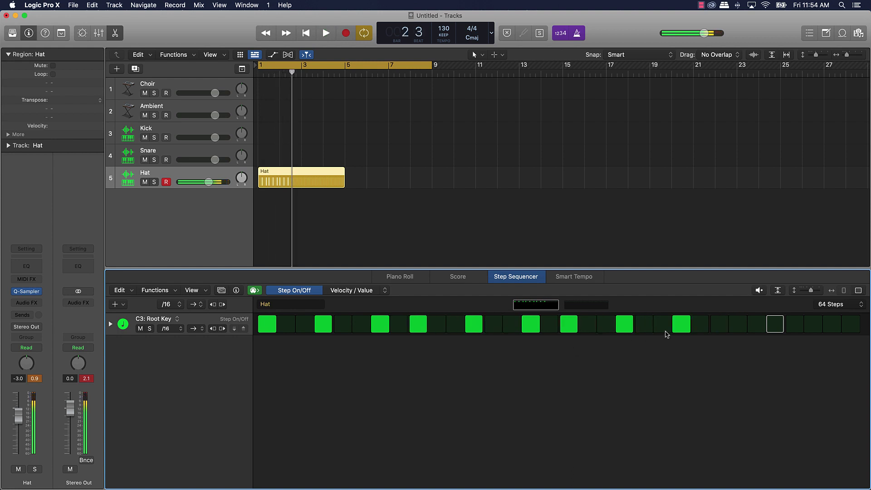
{"action": "left_click", "coordinate": [719, 325]}
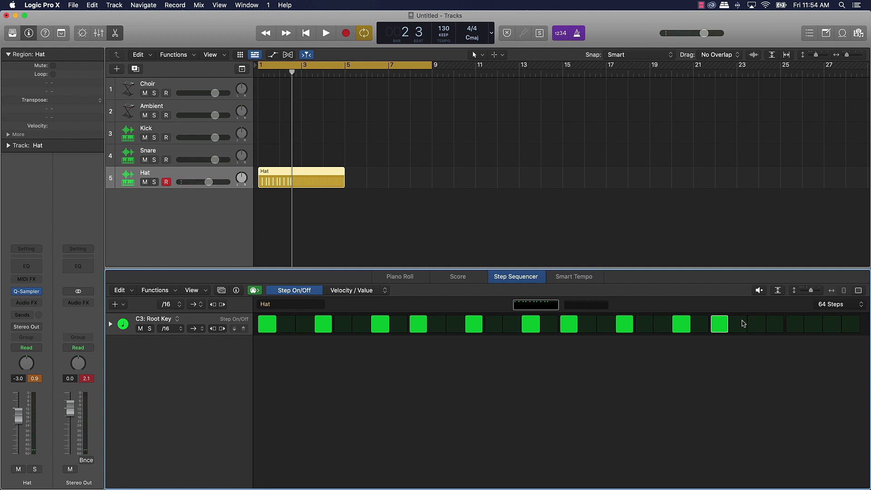
{"action": "key", "text": "Return"}
{"action": "key", "text": "space"}
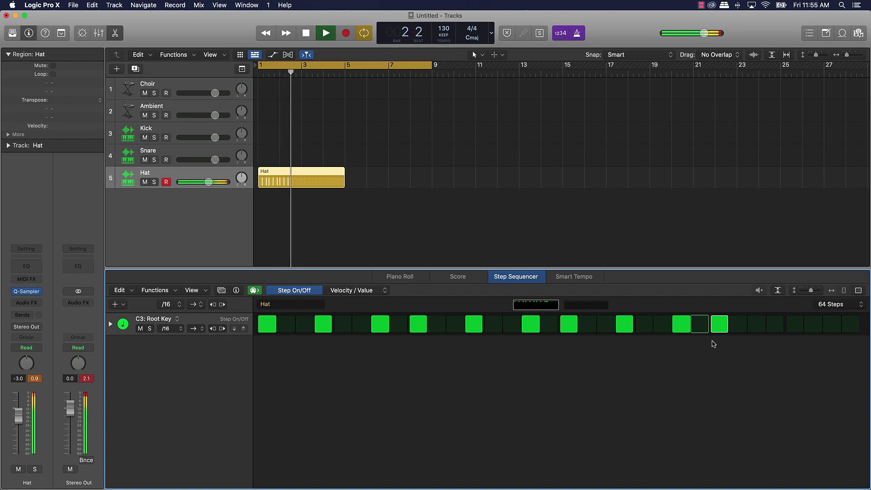
{"action": "key", "text": "space"}
{"action": "left_click", "coordinate": [775, 324]}
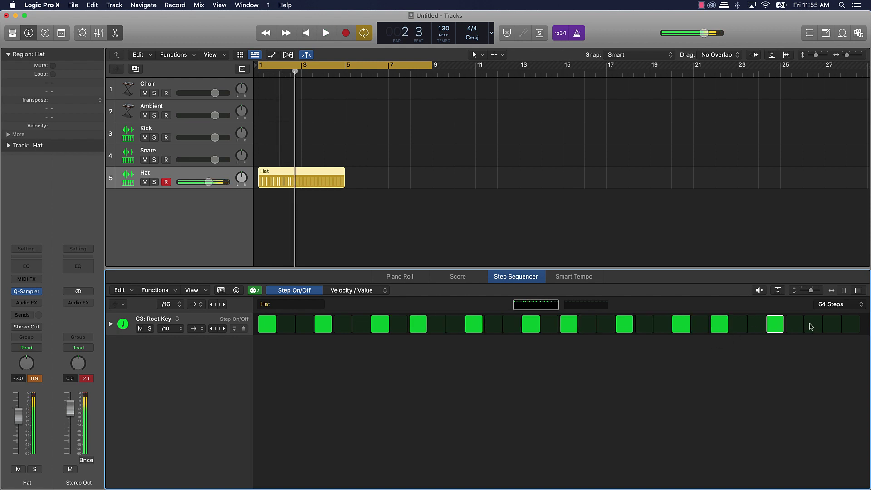
{"action": "key", "text": "Return"}
{"action": "key", "text": "space"}
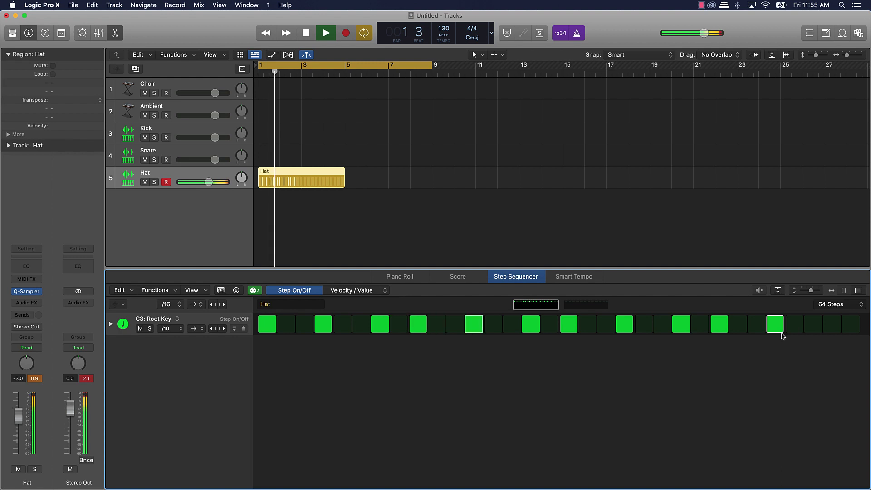
{"action": "key", "text": "space"}
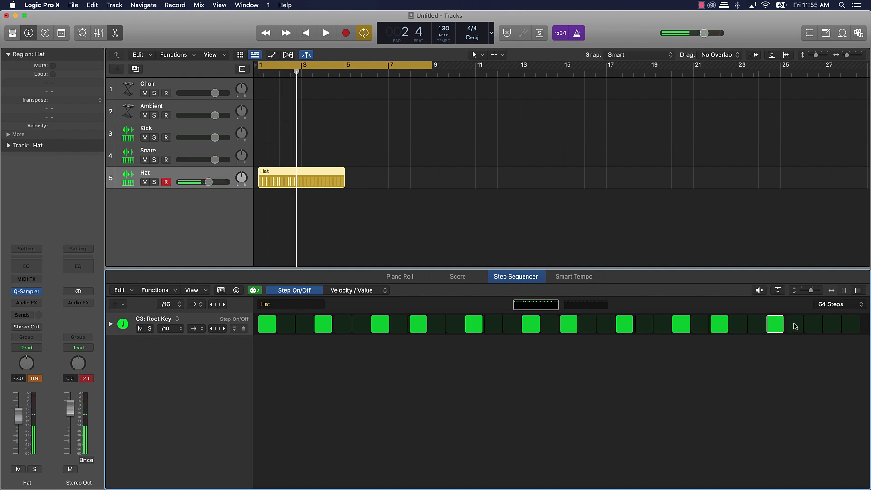
{"action": "left_click", "coordinate": [795, 325]}
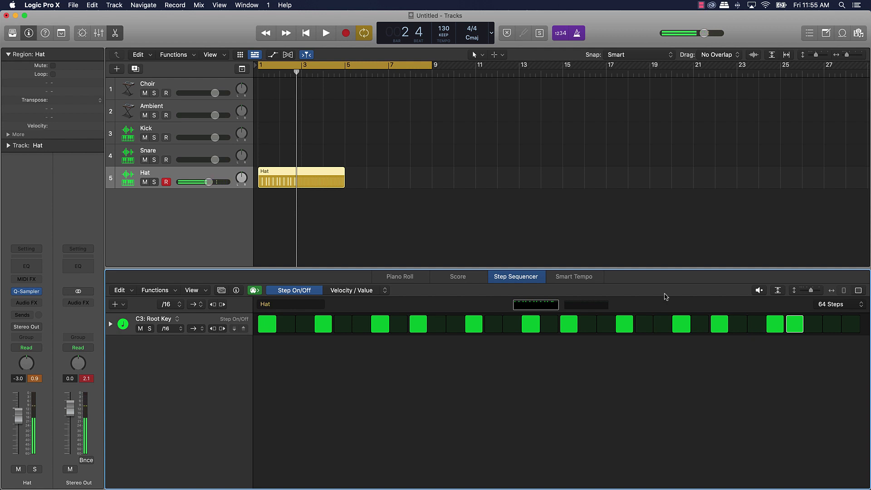
Set the cycle range to loop only bar 2 and activate step 31 in the Hat pattern, checking it with playback
{"action": "left_click", "coordinate": [305, 66]}
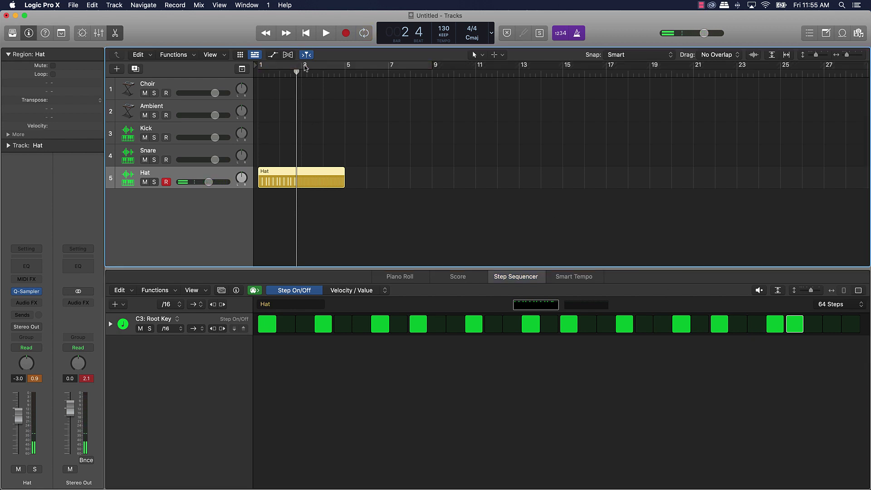
{"action": "left_click_drag", "start_coordinate": [304, 66], "coordinate": [322, 67]}
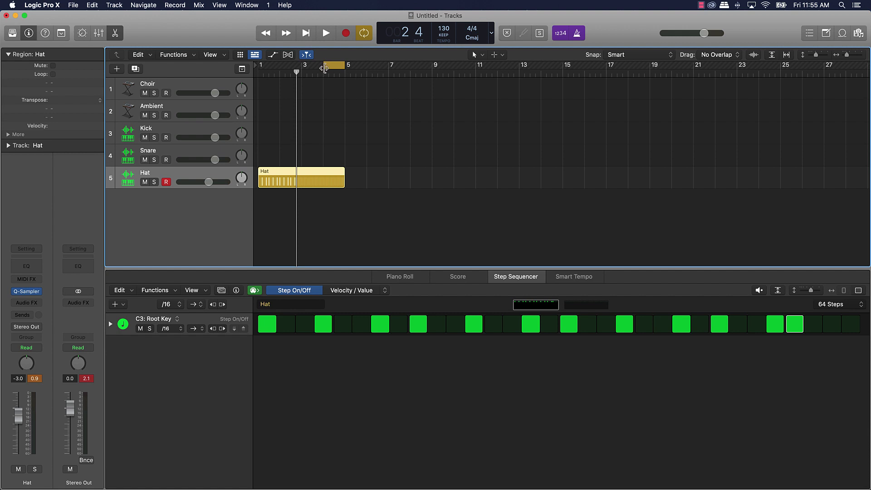
{"action": "left_click_drag", "start_coordinate": [332, 68], "coordinate": [287, 71]}
{"action": "key", "text": "space"}
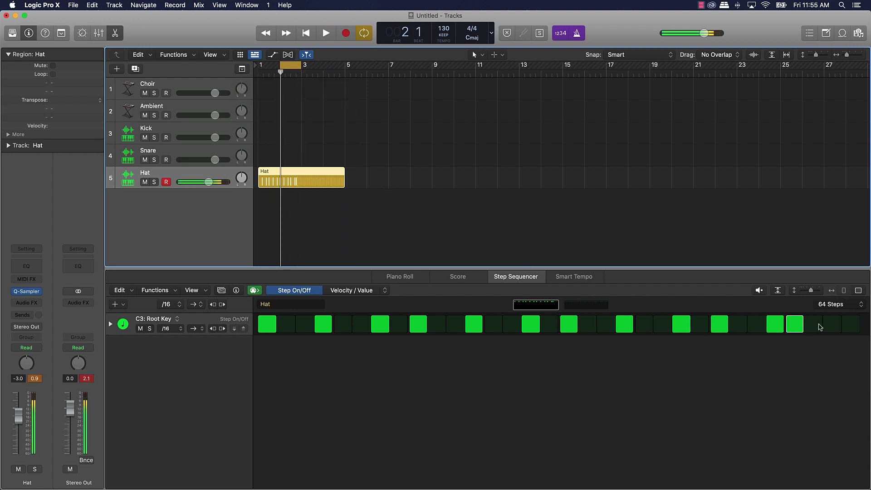
{"action": "left_click", "coordinate": [835, 326]}
{"action": "key", "text": "space"}
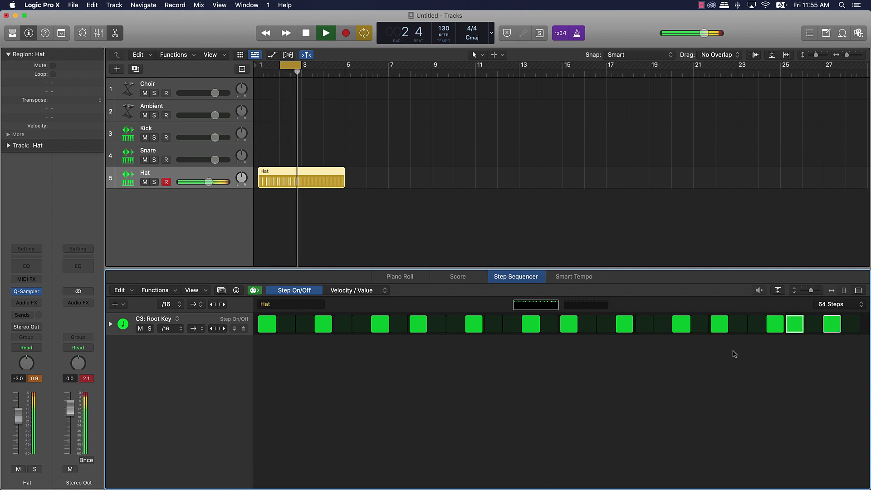
{"action": "key", "text": "space"}
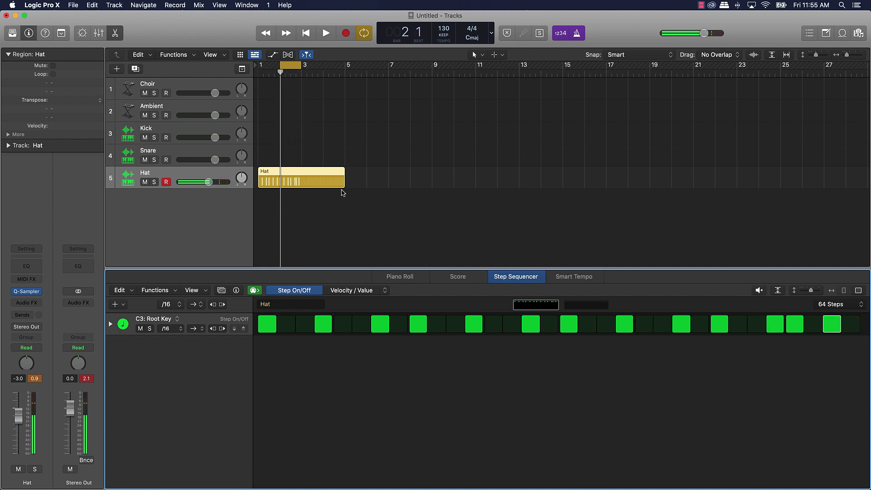
Shorten the Hat region to end at bar 3 and set the cycle range from bar 1 to bar 5
{"action": "left_click_drag", "start_coordinate": [344, 181], "coordinate": [297, 181]}
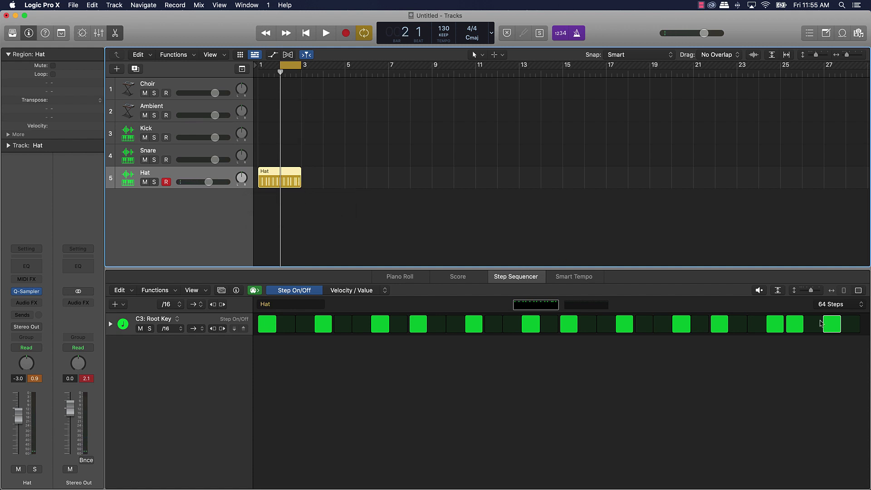
{"action": "left_click", "coordinate": [822, 359]}
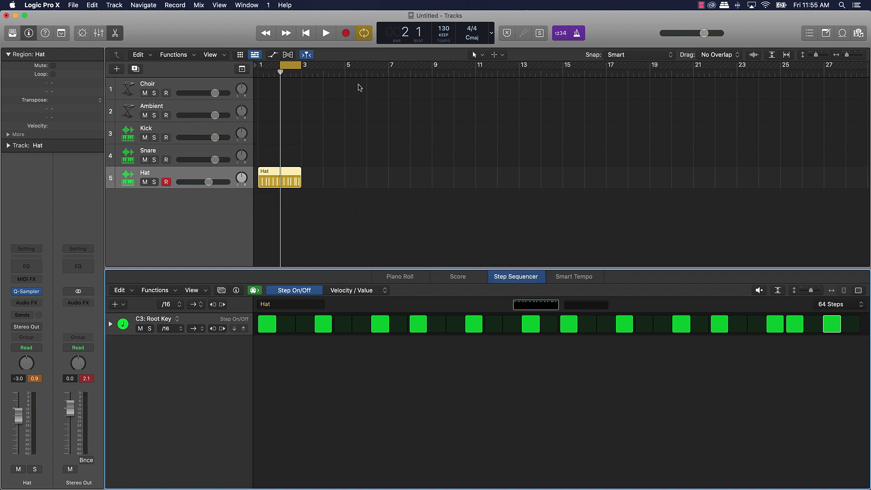
{"action": "left_click", "coordinate": [292, 68]}
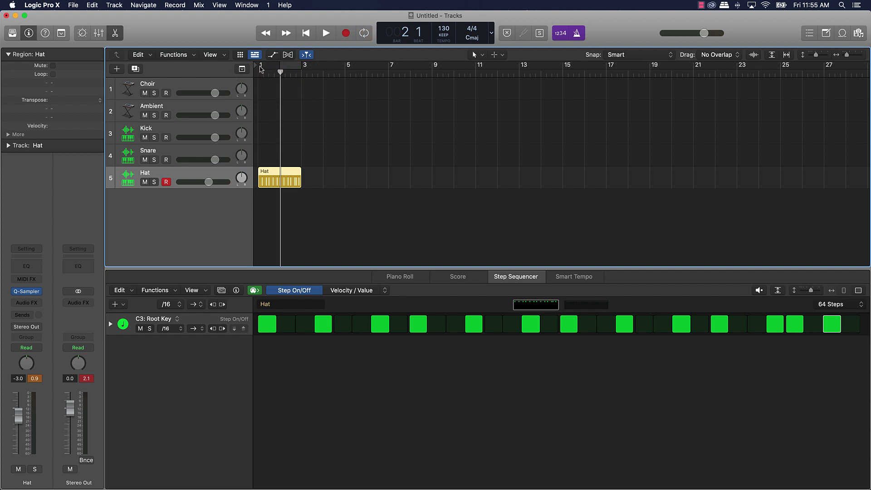
{"action": "left_click_drag", "start_coordinate": [259, 68], "coordinate": [345, 68]}
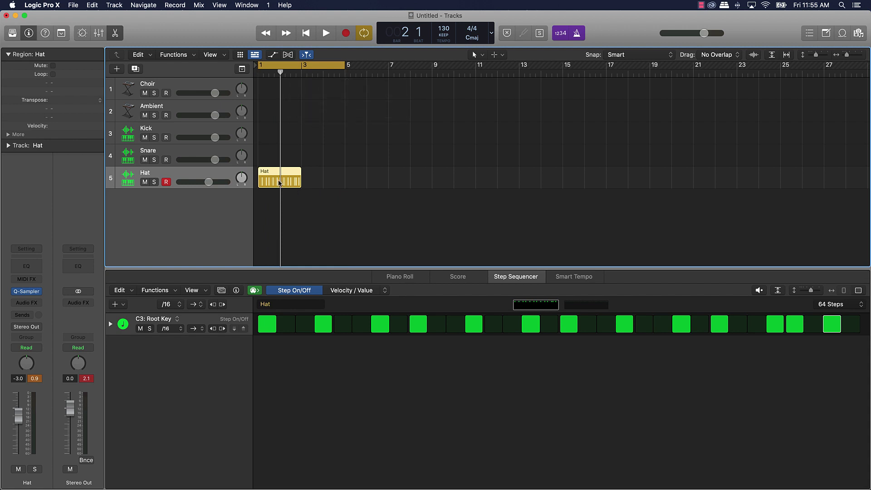
Copy the Hat region to bar 3 and play back the cycled section
{"action": "left_click_drag", "start_coordinate": [279, 183], "coordinate": [322, 181]}
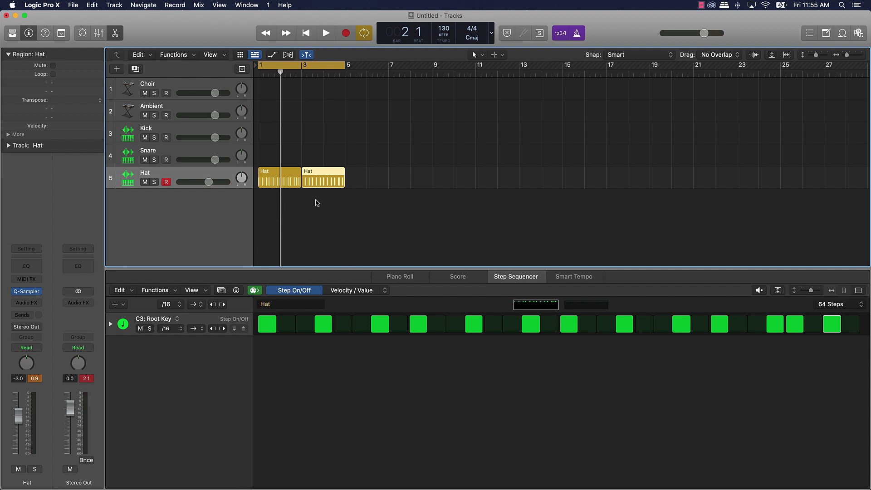
{"action": "key", "text": "space"}
{"action": "left_click", "coordinate": [317, 202]}
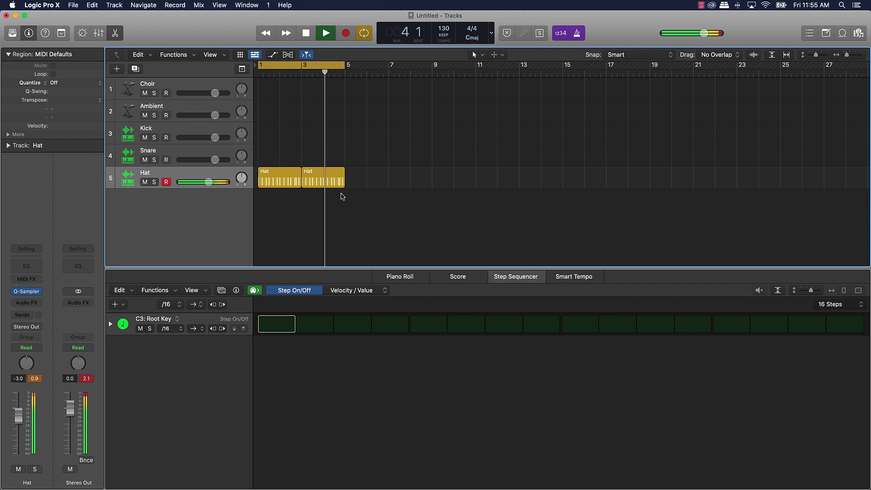
Stop playback and create a 64-step pattern on the Snare track in the Step Sequencer
{"action": "key", "text": "space"}
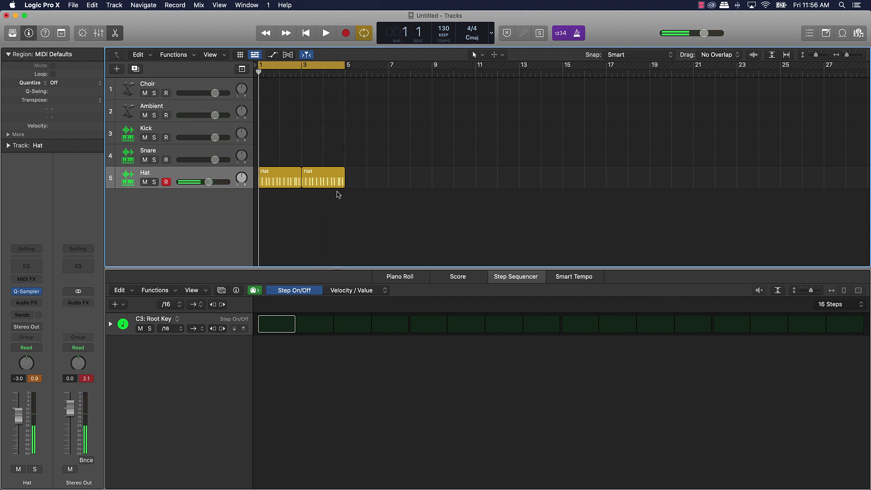
{"action": "left_click", "coordinate": [204, 157]}
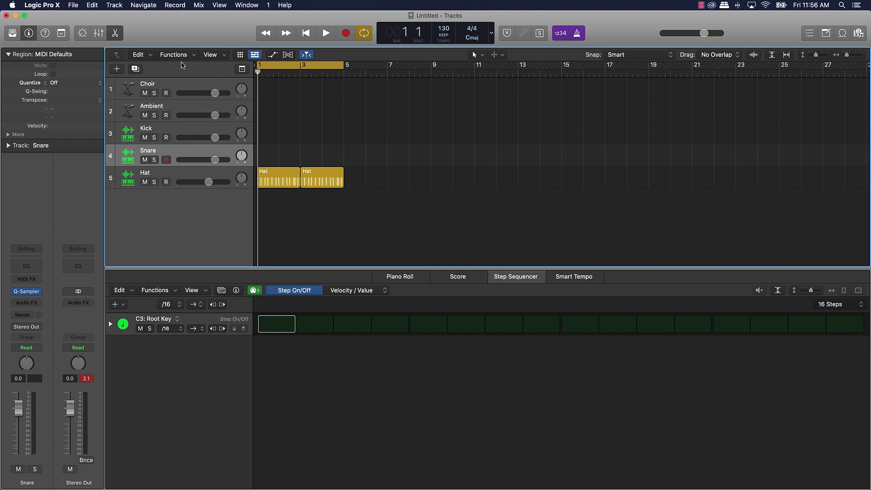
{"action": "left_click", "coordinate": [121, 39]}
{"action": "left_click", "coordinate": [117, 38]}
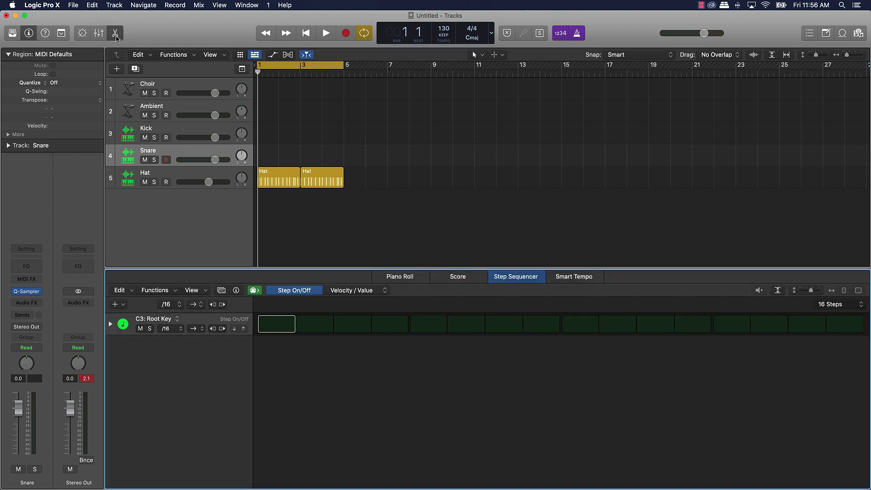
{"action": "left_click", "coordinate": [396, 279]}
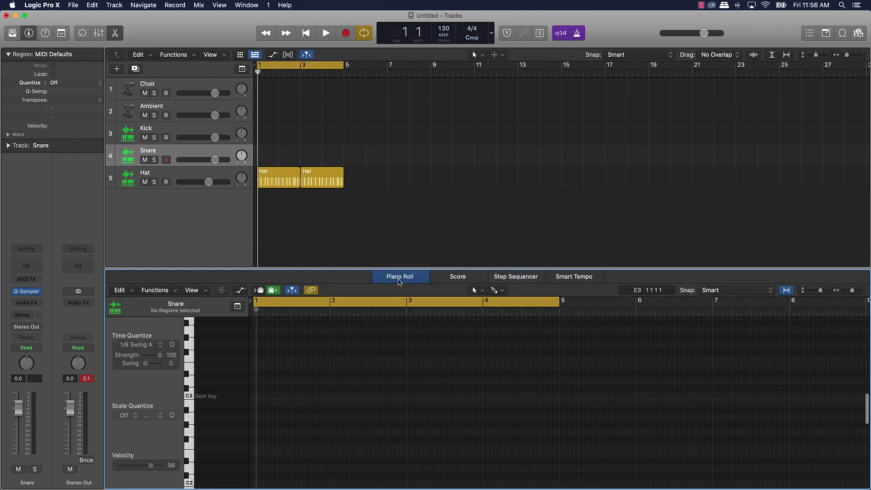
{"action": "left_click", "coordinate": [526, 278]}
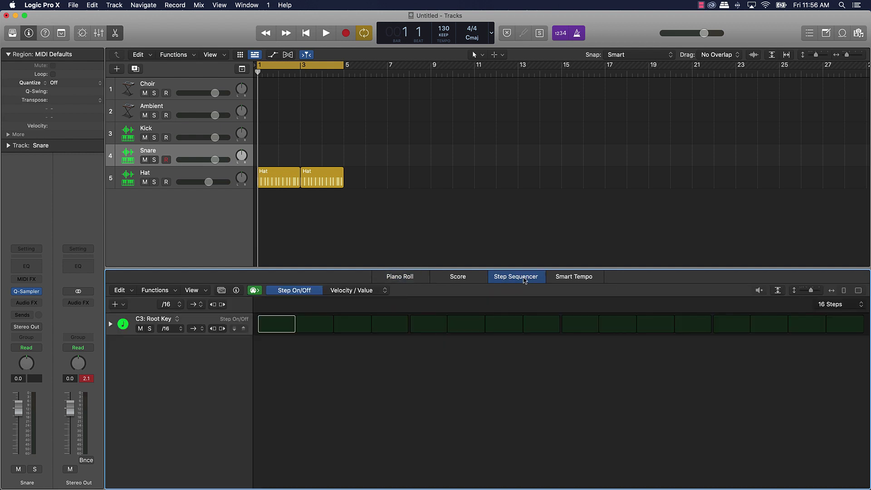
{"action": "left_click", "coordinate": [832, 308]}
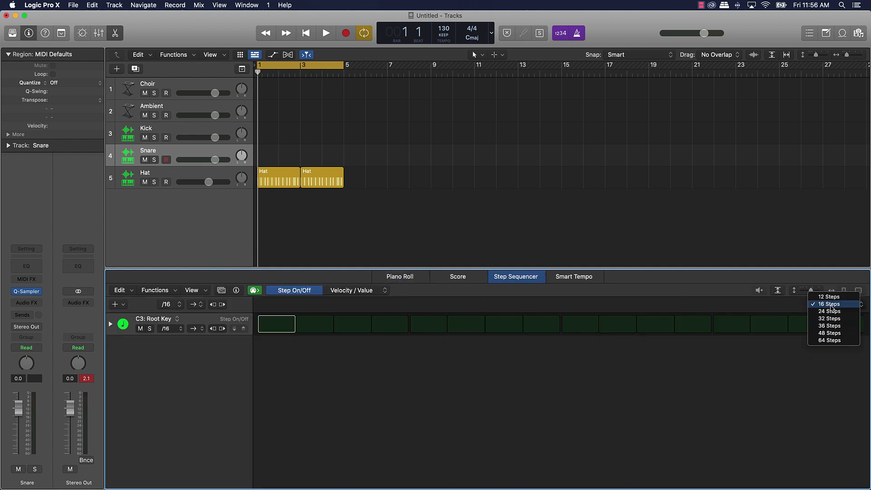
{"action": "left_click", "coordinate": [829, 340]}
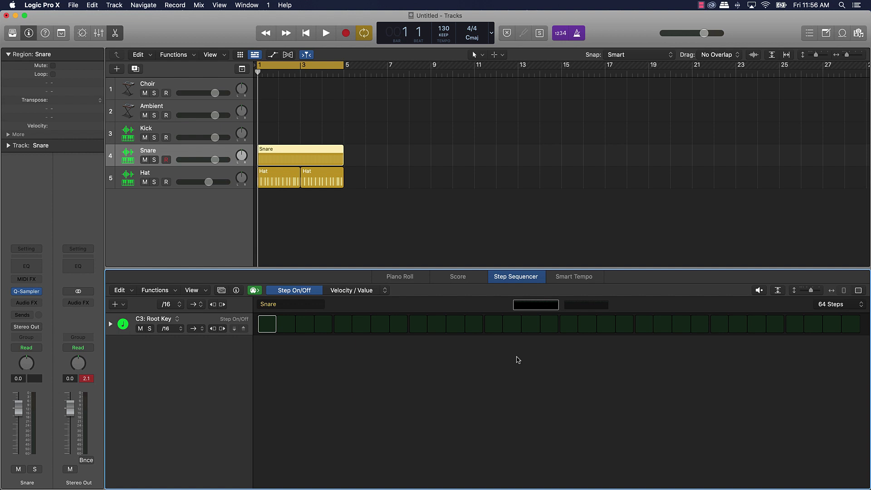
Activate steps 9 and 28 in the Snare pattern, listening to it with cycled playback
{"action": "key", "text": "space"}
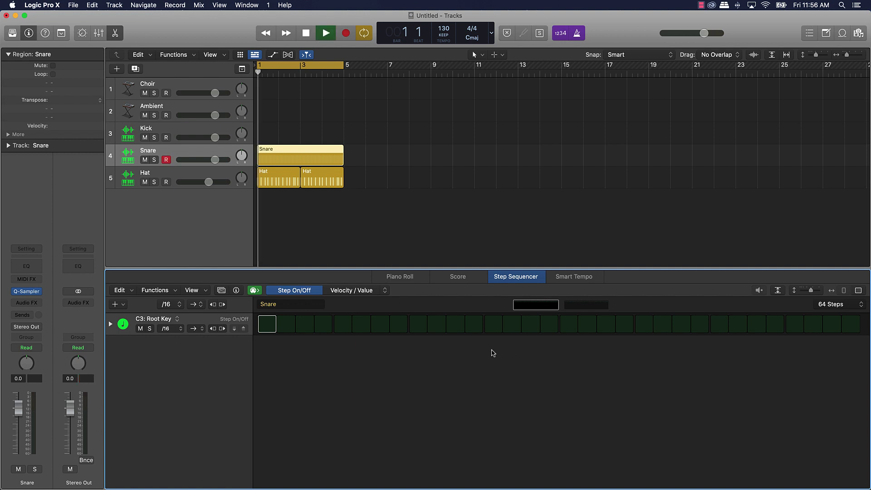
{"action": "left_click", "coordinate": [412, 325]}
{"action": "key", "text": "space"}
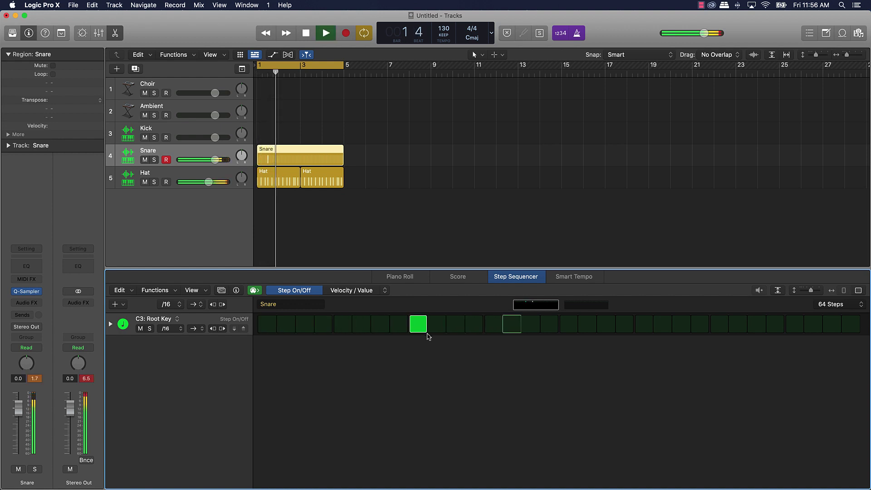
{"action": "left_click", "coordinate": [776, 325]}
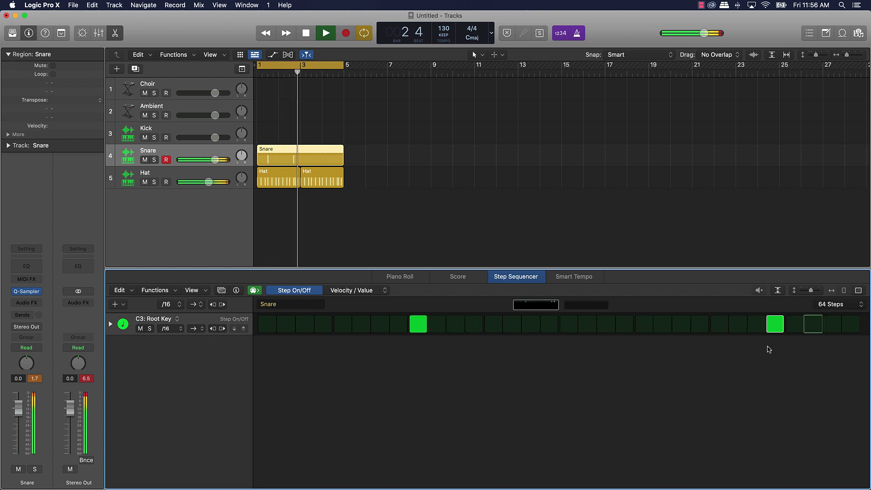
Move the second snare hit from step 28 to step 29 and check the pattern with playback
{"action": "key", "text": "space"}
{"action": "left_click", "coordinate": [774, 324]}
{"action": "left_click", "coordinate": [790, 327]}
{"action": "key", "text": "space"}
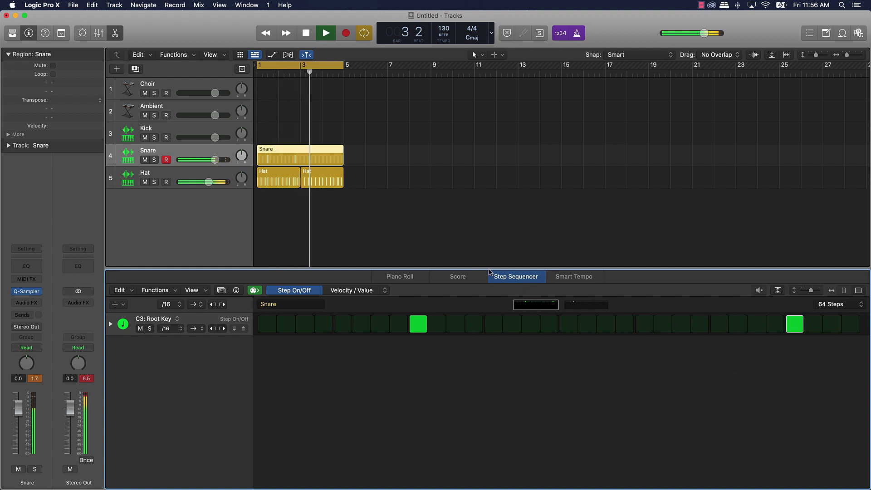
{"action": "key", "text": "space"}
Shorten the Snare region to end at bar 3, copy it to bar 3 and play back the cycled section
{"action": "left_click_drag", "start_coordinate": [342, 163], "coordinate": [300, 161]}
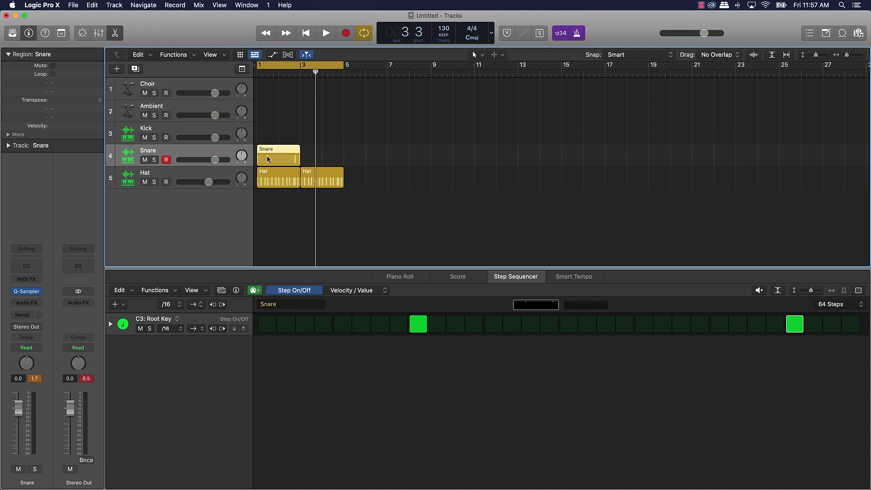
{"action": "left_click_drag", "start_coordinate": [268, 159], "coordinate": [312, 159]}
{"action": "left_click", "coordinate": [381, 160]}
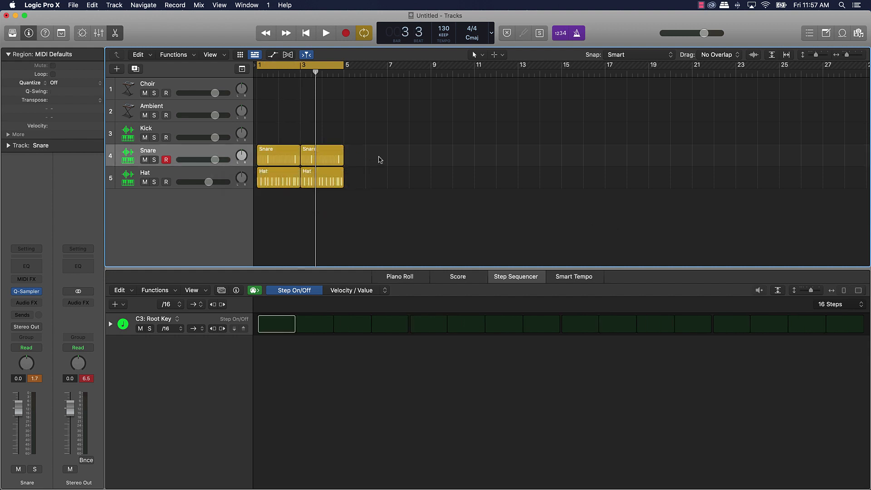
{"action": "key", "text": "space"}
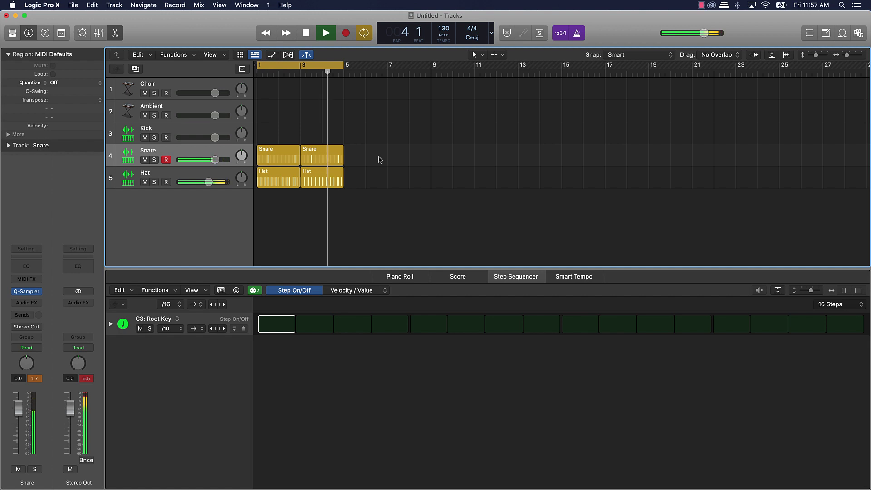
{"action": "key", "text": "space"}
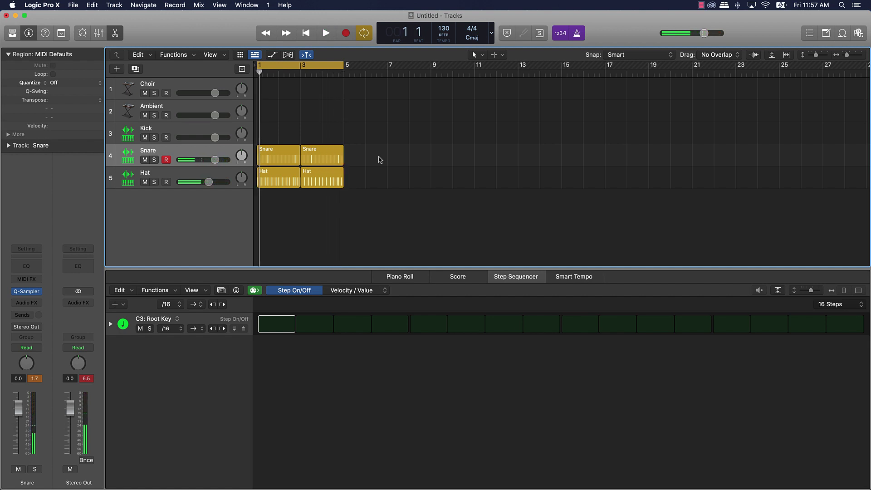
Create a pattern on the Kick track and set its length to 64 steps with no steps active
{"action": "left_click", "coordinate": [211, 131]}
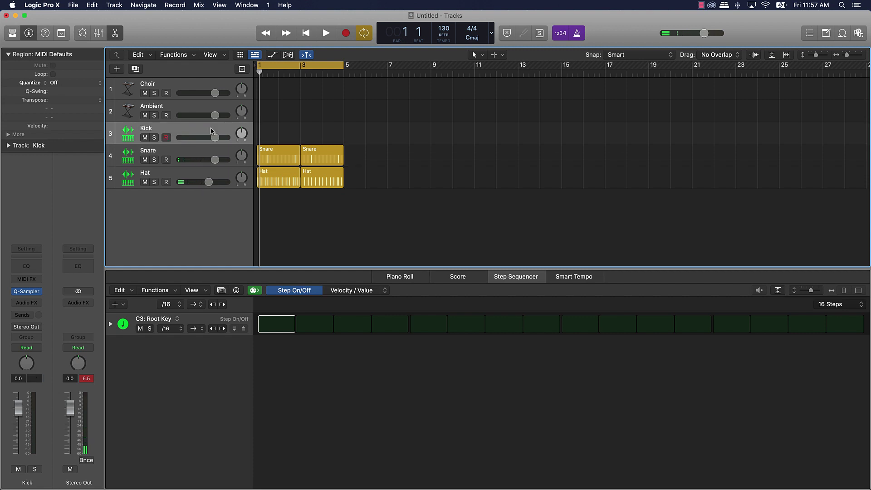
{"action": "key", "text": "Return"}
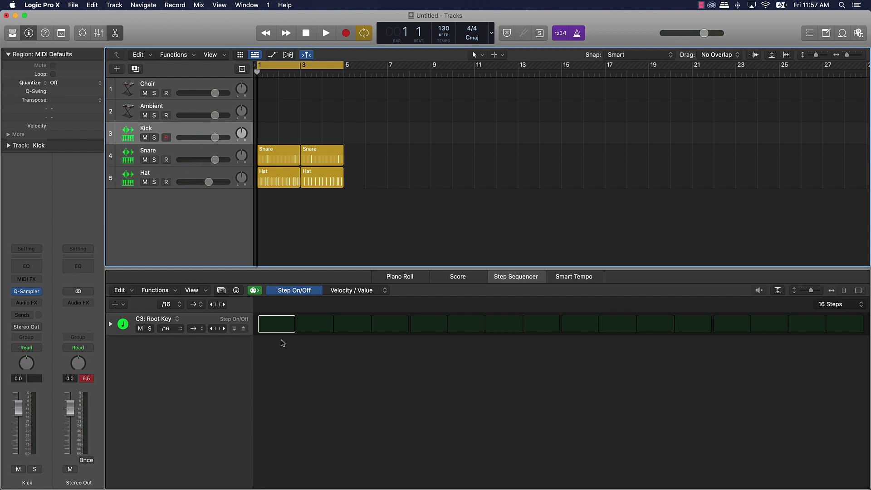
{"action": "left_click", "coordinate": [277, 323]}
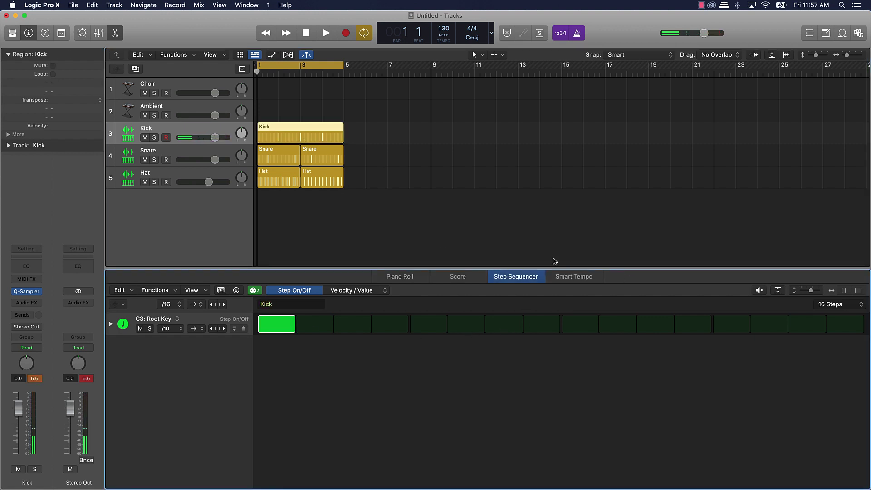
{"action": "key", "text": "super+z"}
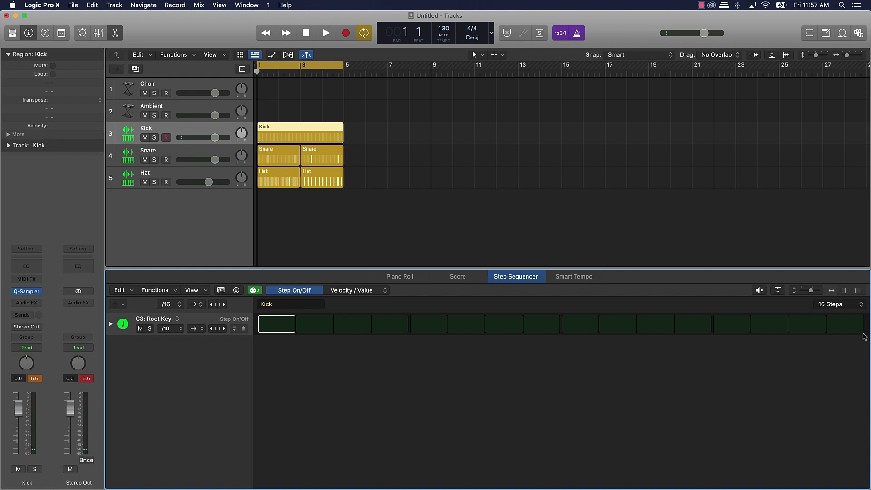
{"action": "left_click", "coordinate": [837, 309]}
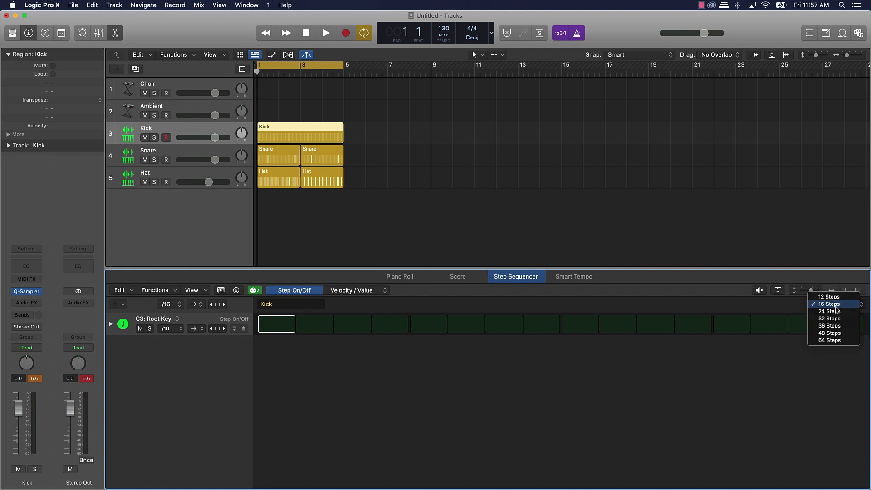
{"action": "left_click", "coordinate": [835, 346]}
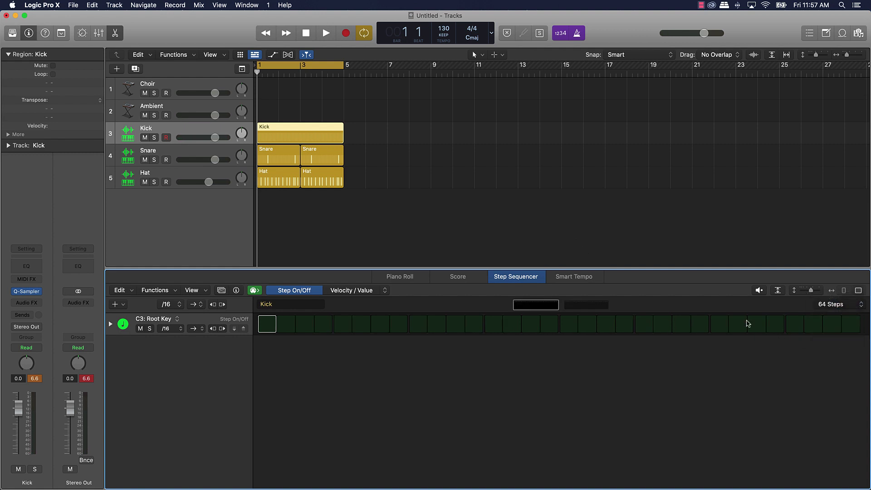
Activate steps 1 and 21 in the Kick pattern, playing it back after each addition
{"action": "left_click", "coordinate": [269, 326]}
{"action": "key", "text": "space"}
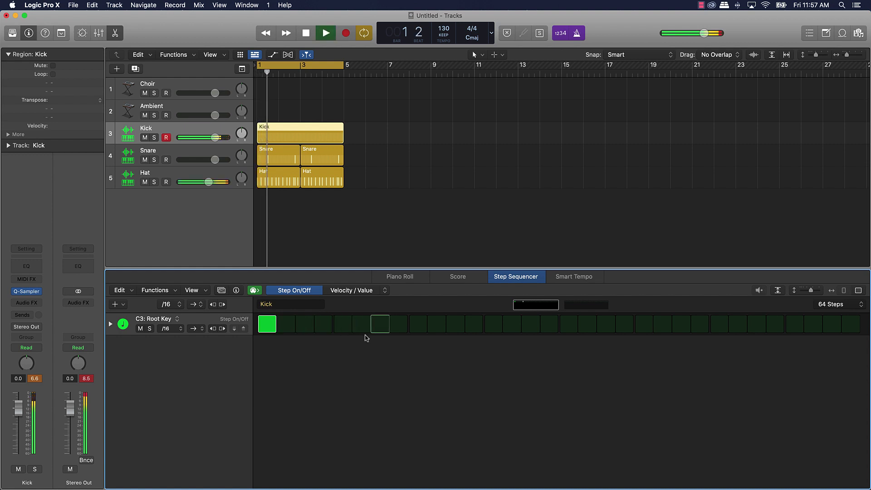
{"action": "key", "text": "space"}
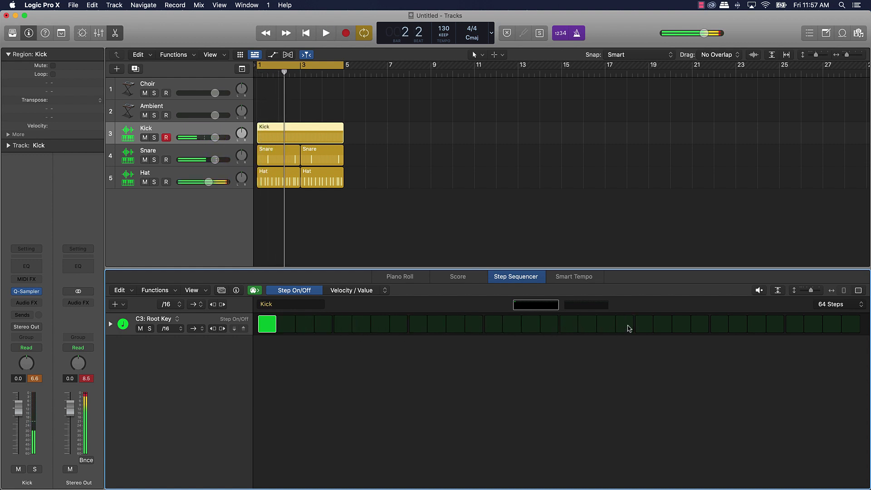
{"action": "left_click", "coordinate": [649, 325]}
{"action": "key", "text": "space"}
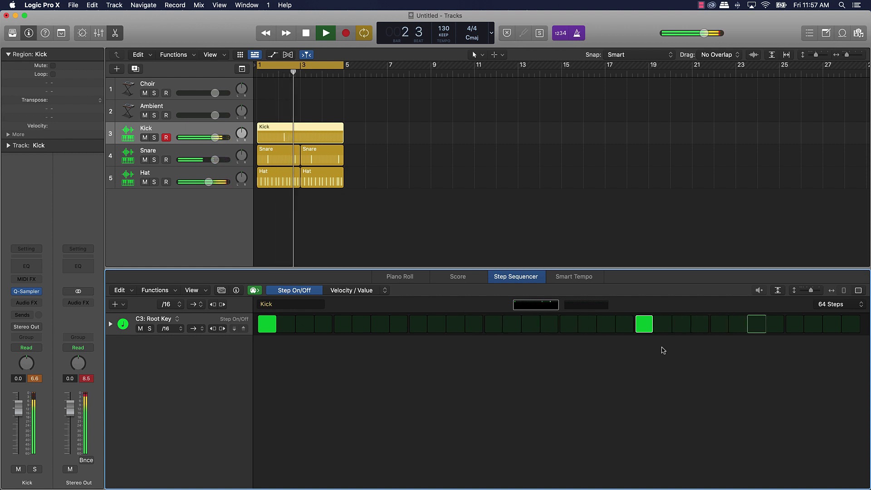
{"action": "key", "text": "space"}
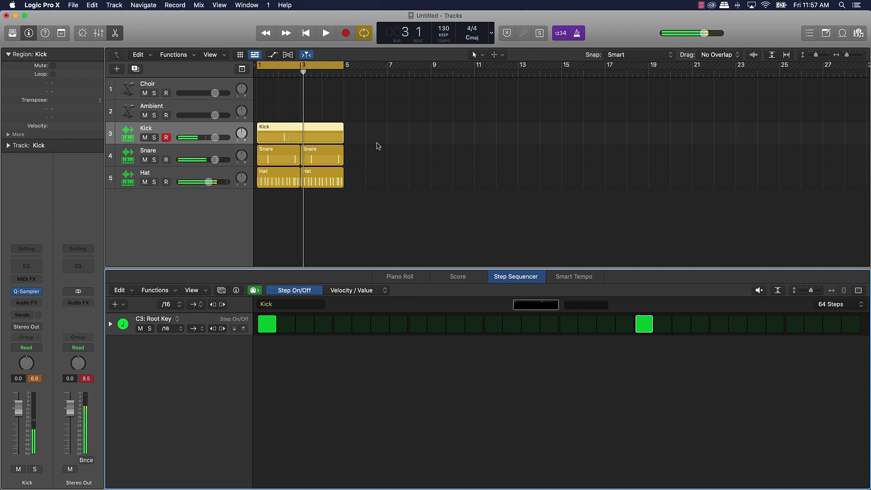
Shorten the Kick region to end at bar 3, copy it to bar 3 and play back the full beat
{"action": "left_click_drag", "start_coordinate": [343, 138], "coordinate": [311, 142]}
{"action": "left_click", "coordinate": [399, 144]}
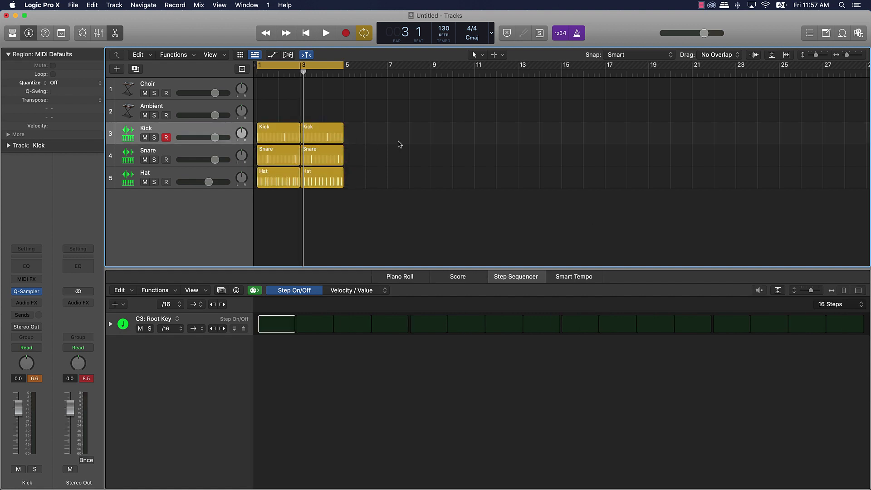
{"action": "key", "text": "space"}
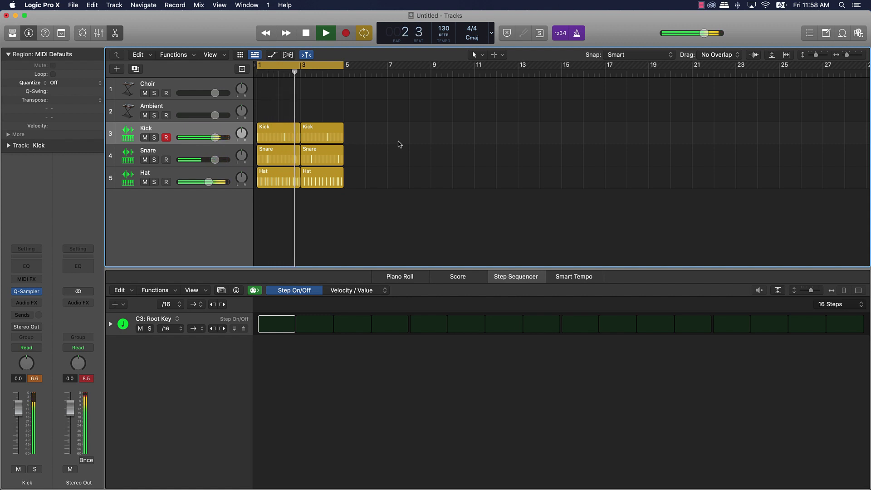
{"action": "key", "text": "space"}
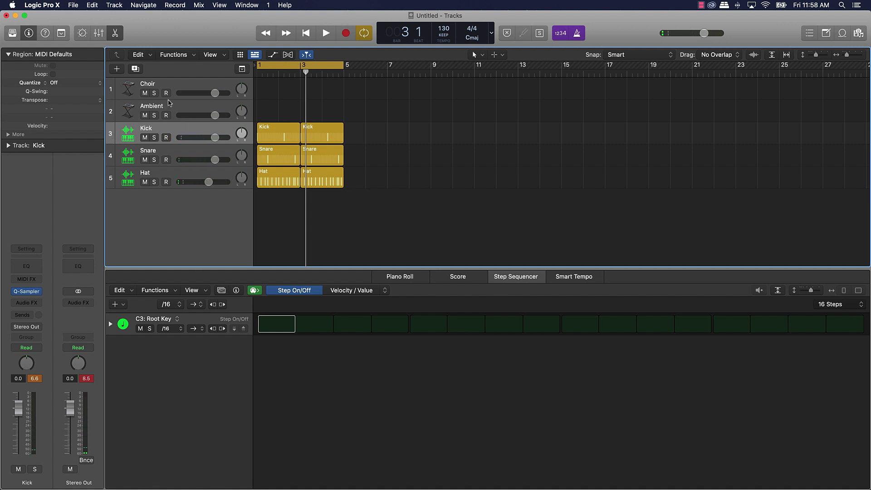
Add one software instrument track using Alchemy in stereo
{"action": "left_click", "coordinate": [117, 69]}
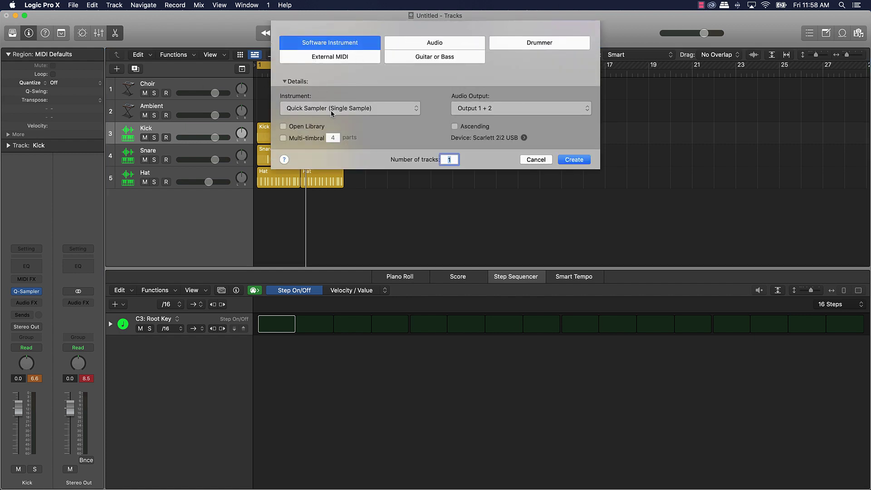
{"action": "left_click", "coordinate": [331, 114]}
{"action": "mouse_move", "coordinate": [326, 149]}
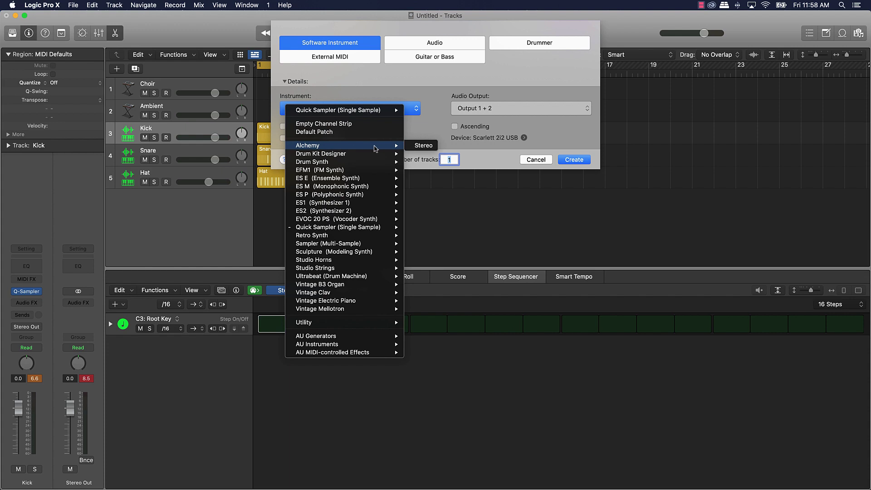
{"action": "left_click", "coordinate": [427, 146]}
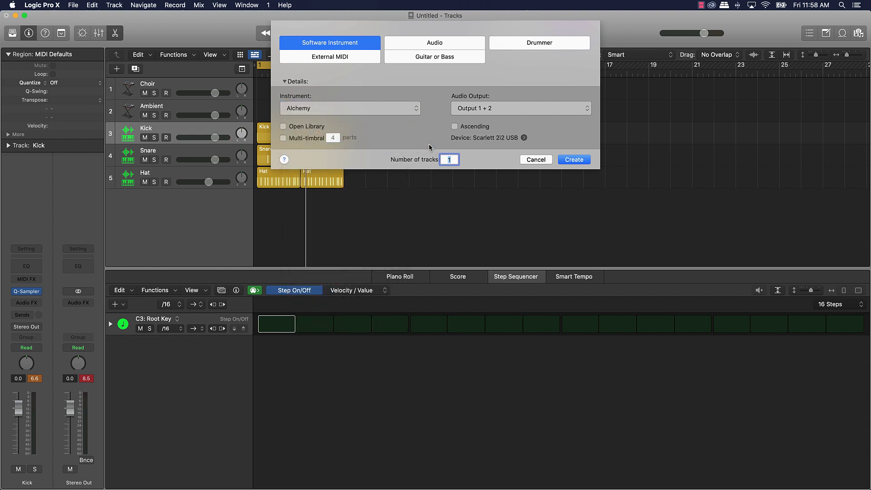
{"action": "left_click", "coordinate": [588, 161]}
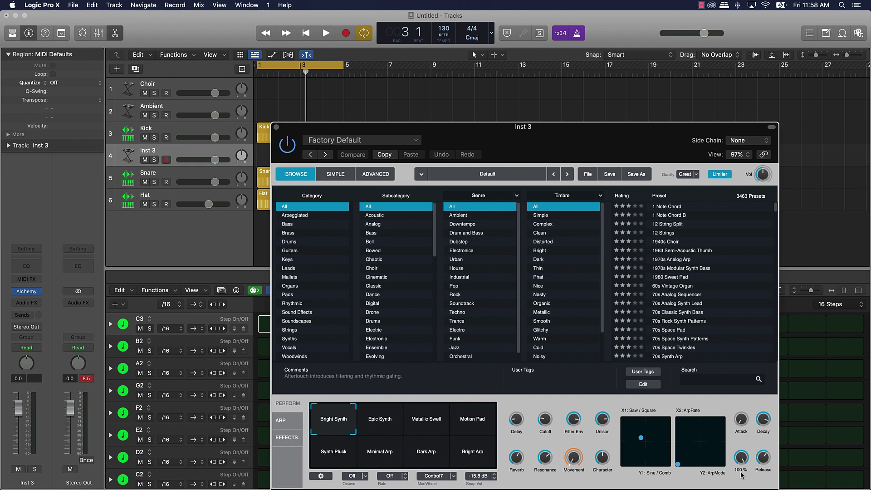
Search the Alchemy presets for "piano" and load the Antarctic Sun preset
{"action": "left_click", "coordinate": [710, 381]}
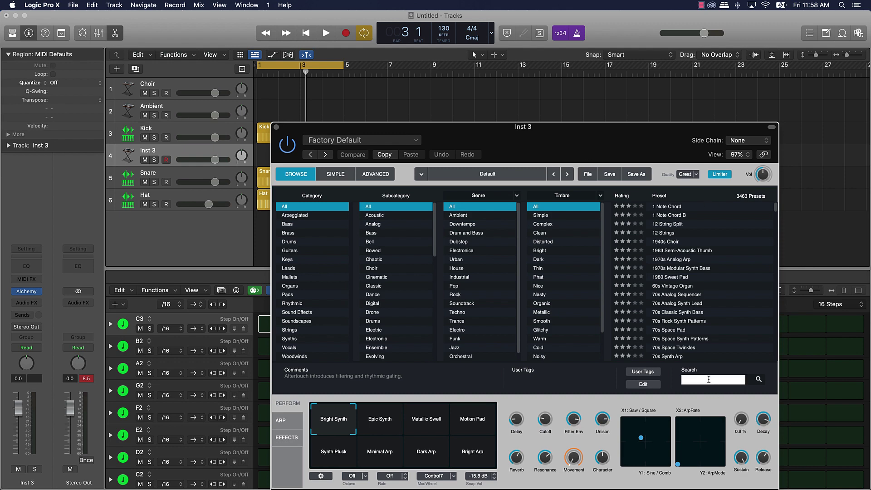
{"action": "type", "text": "piano"}
{"action": "key", "text": "Return"}
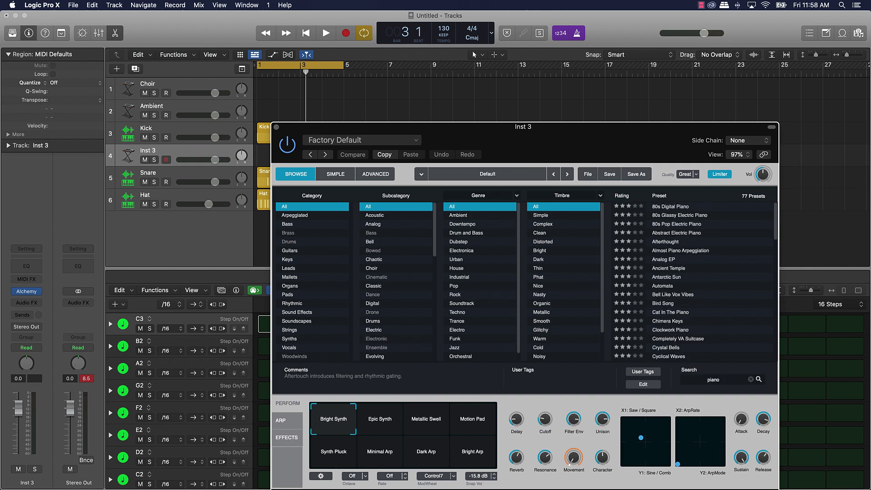
{"action": "left_click", "coordinate": [697, 279]}
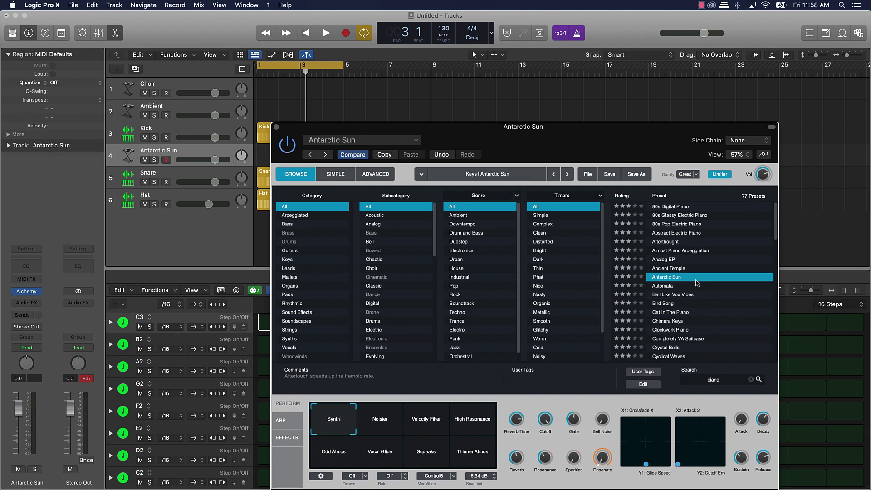
Open Musical Typing and audition notes around C3 on the Antarctic Sun instrument
{"action": "key", "text": "super+k"}
{"action": "key", "text": "k"}
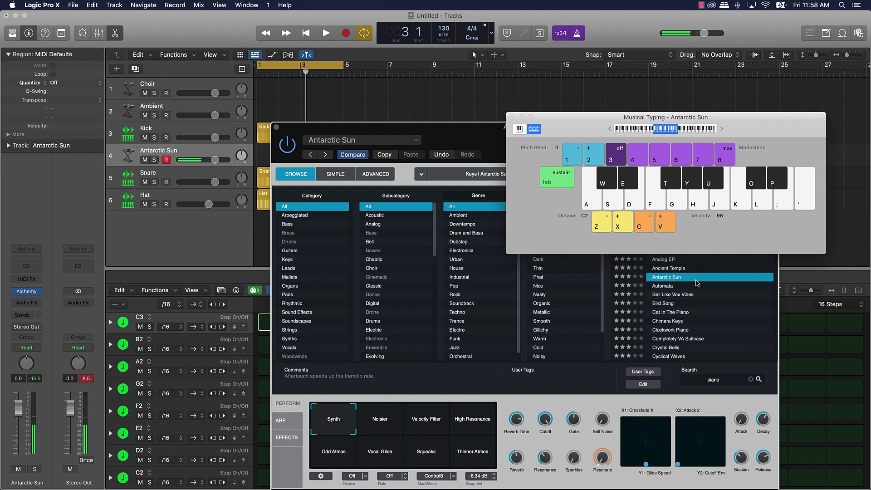
{"action": "key", "text": "l"}
{"action": "key", "text": "o"}
{"action": "key", "text": "o"}
{"action": "key", "text": "k"}
{"action": "key", "text": "o"}
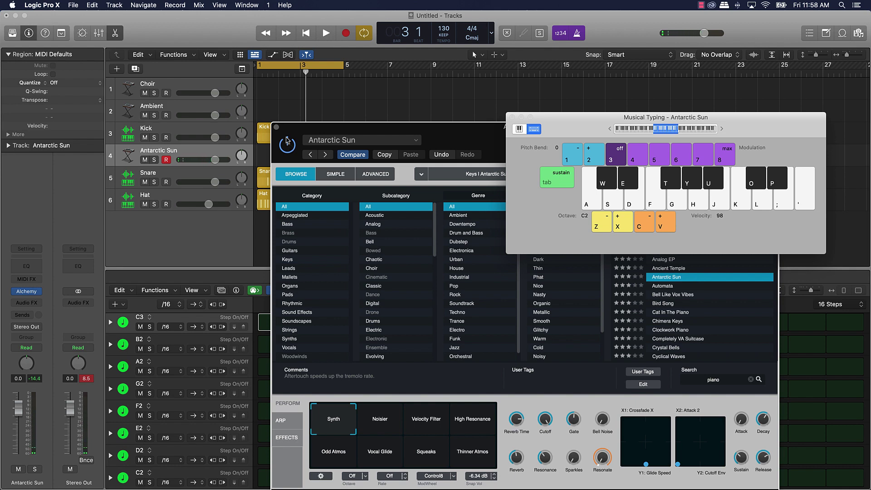
Close the Alchemy window, show the Piano Roll and try out C3 and C#3 with Musical Typing
{"action": "left_click", "coordinate": [276, 127]}
{"action": "left_click", "coordinate": [276, 127]}
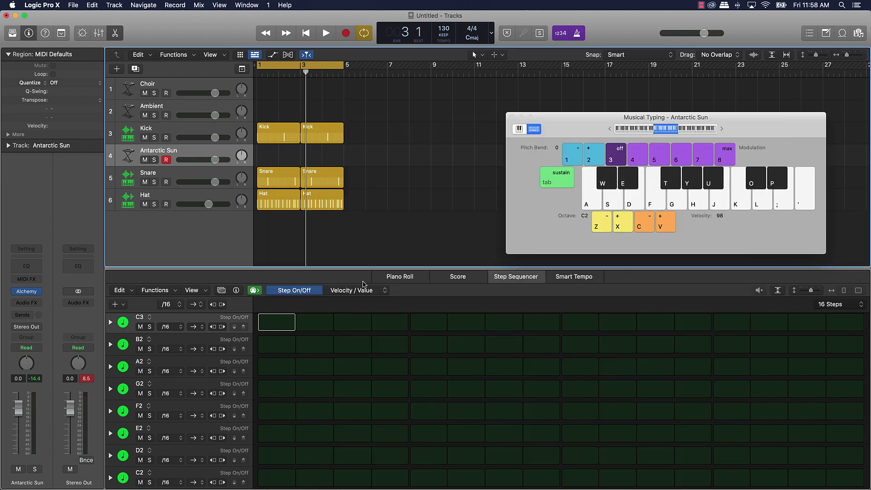
{"action": "left_click", "coordinate": [423, 279]}
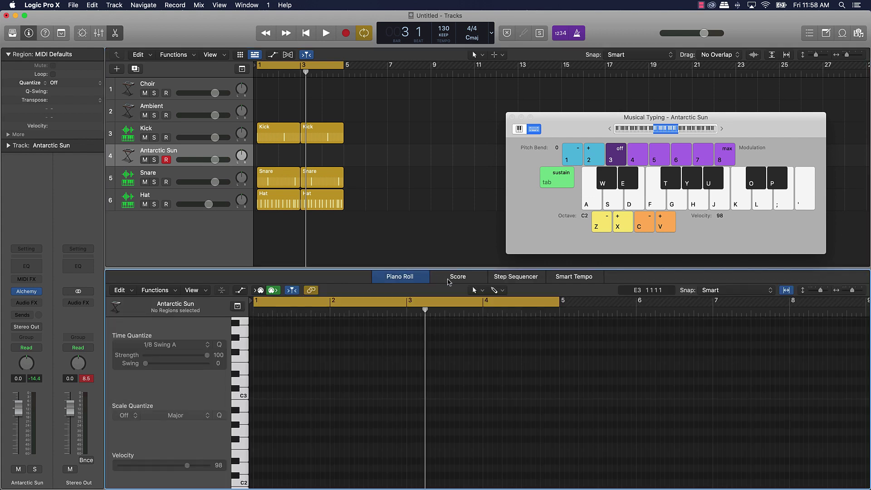
{"action": "key", "text": "k"}
{"action": "key", "text": "o"}
{"action": "key", "text": "super+k"}
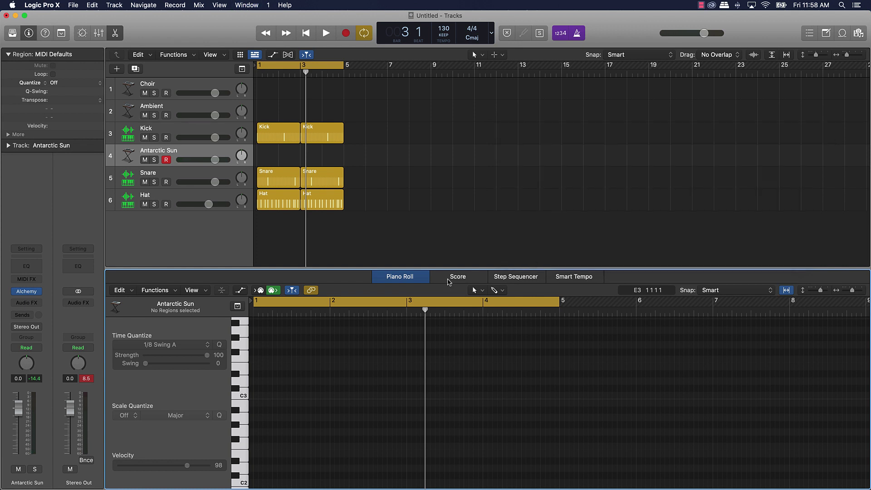
{"action": "key", "text": "super+k"}
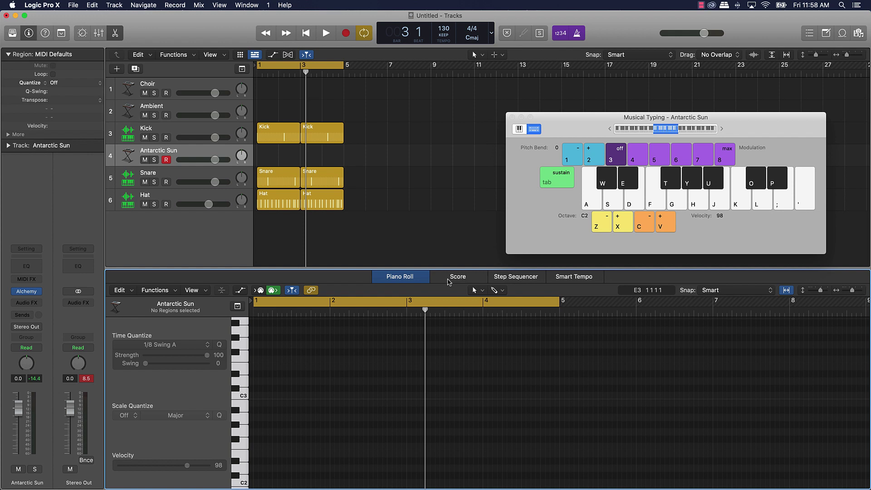
Record a four-bar Antarctic Sun part from bar 1, playing C3 in bars 1 and 3 and C#3 in bars 2 and 4
{"action": "key", "text": "Return"}
{"action": "key", "text": "space"}
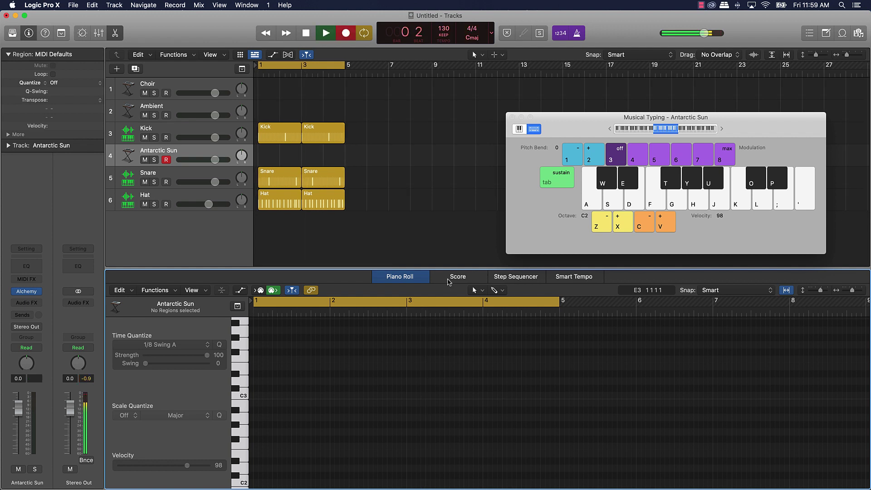
{"action": "key", "text": "k"}
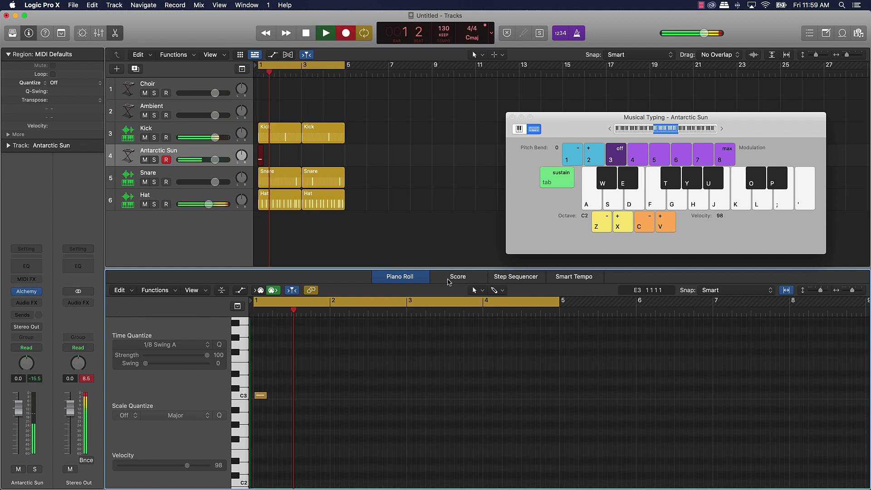
{"action": "key", "text": "o"}
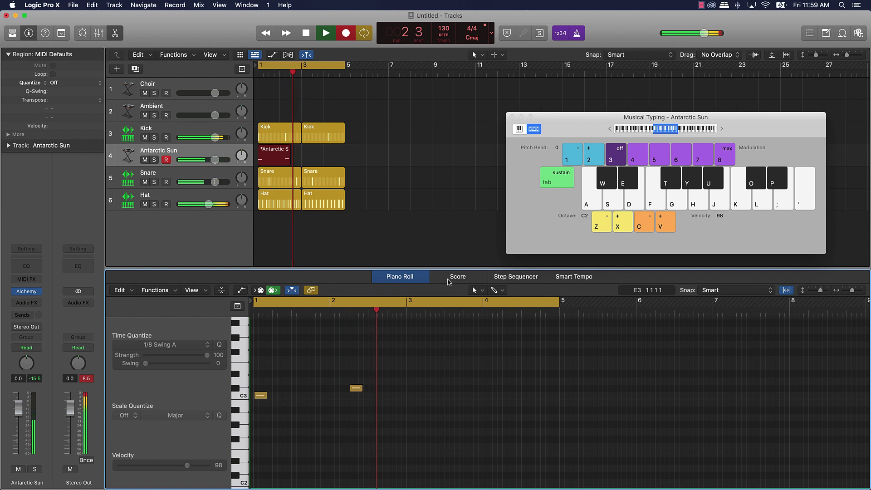
{"action": "key", "text": "k"}
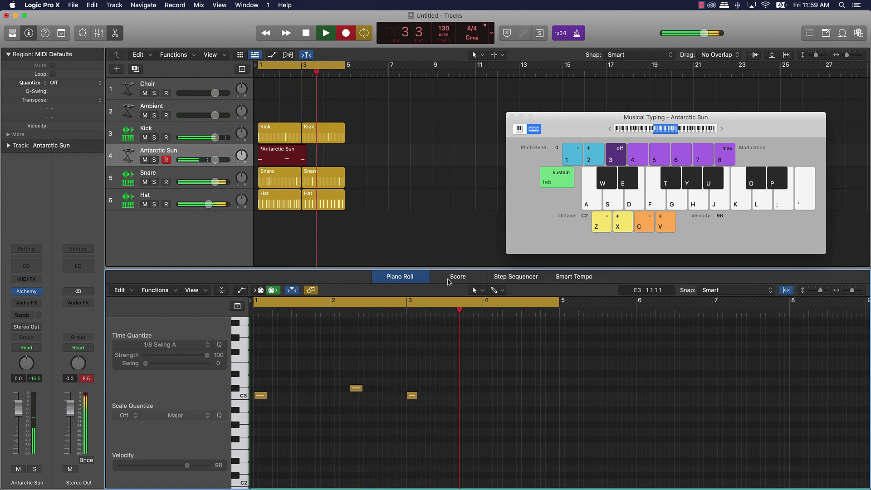
{"action": "key", "text": "o"}
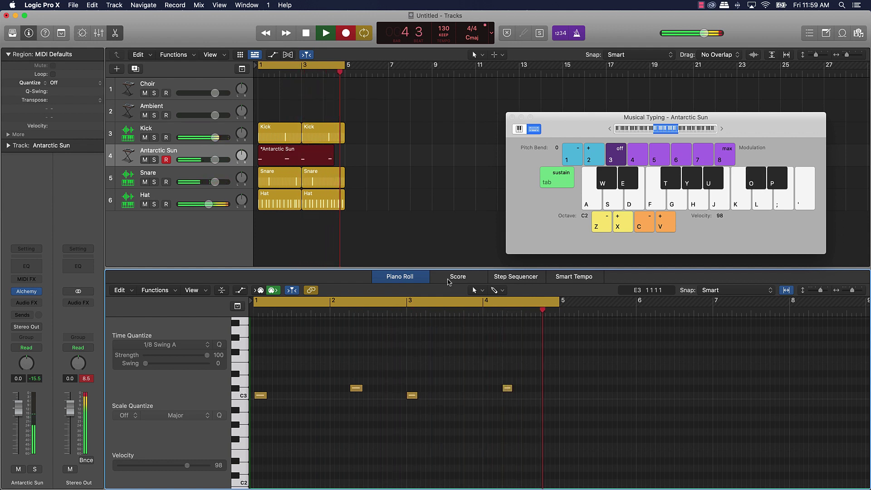
{"action": "key", "text": "space"}
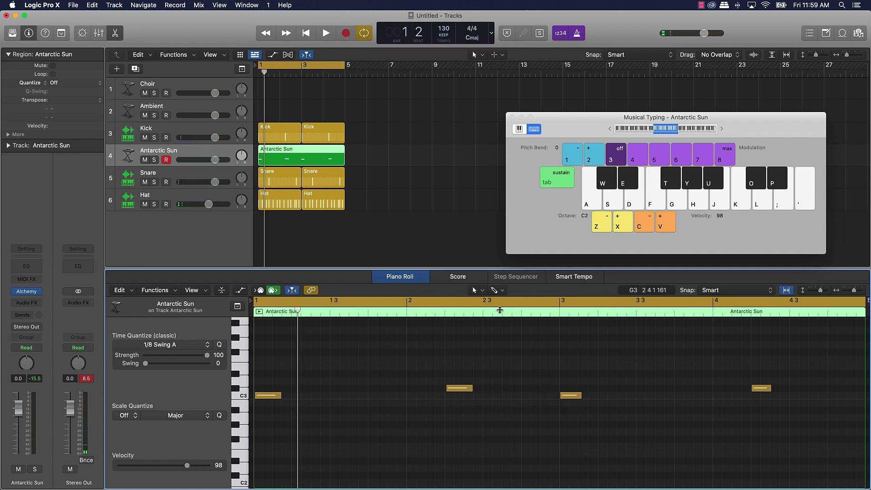
Quantize all four recorded notes to 1/8 Swing A
{"action": "key", "text": "super+a"}
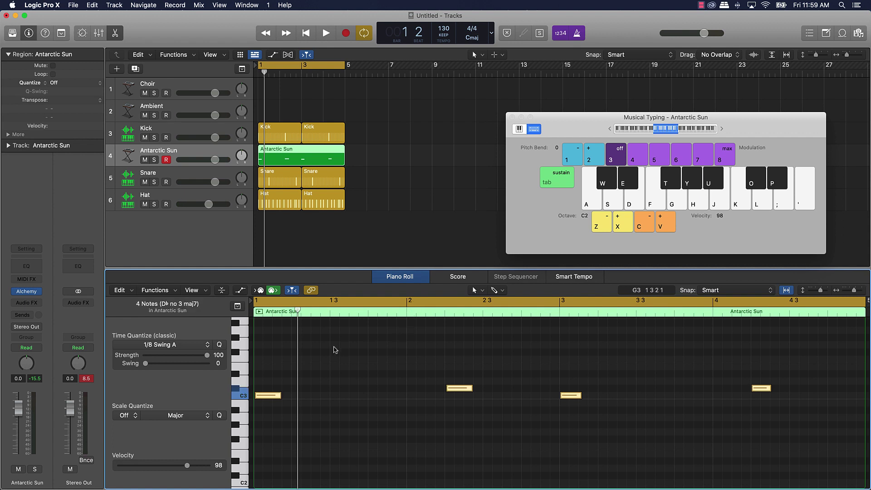
{"action": "left_click", "coordinate": [220, 346]}
{"action": "left_click", "coordinate": [328, 388]}
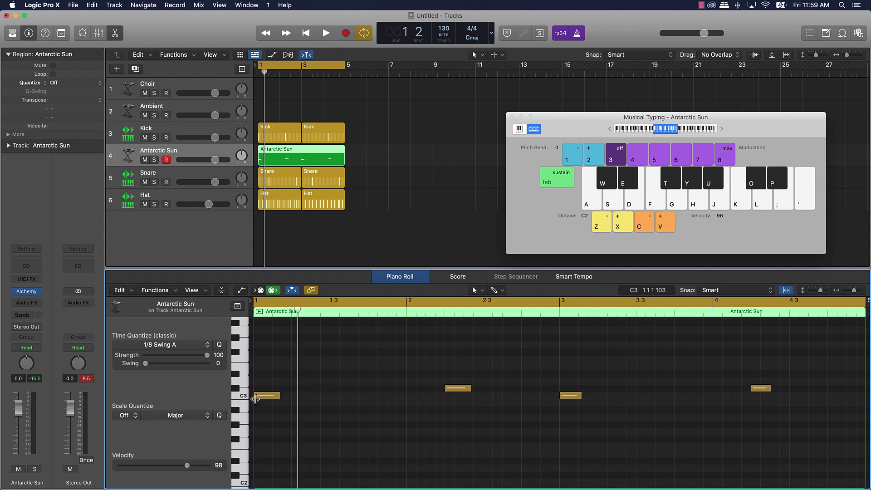
Copy both C3 notes up to D#3 and G3 to build chords in bars 1 and 3, and play them back
{"action": "left_click", "coordinate": [241, 396]}
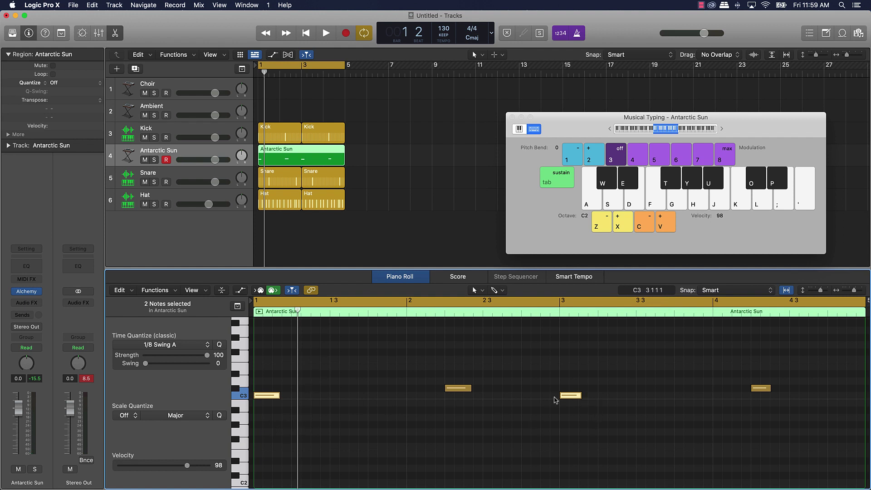
{"action": "mouse_move", "coordinate": [268, 396]}
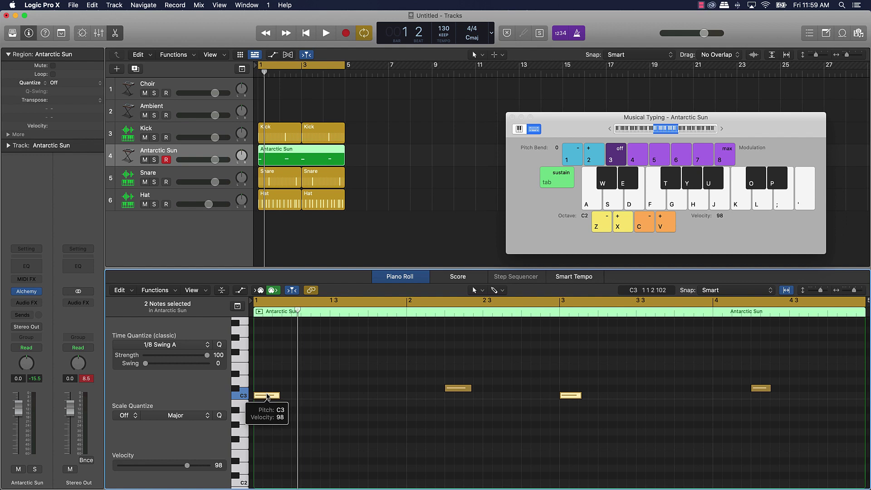
{"action": "left_click_drag", "start_coordinate": [267, 396], "coordinate": [267, 347]}
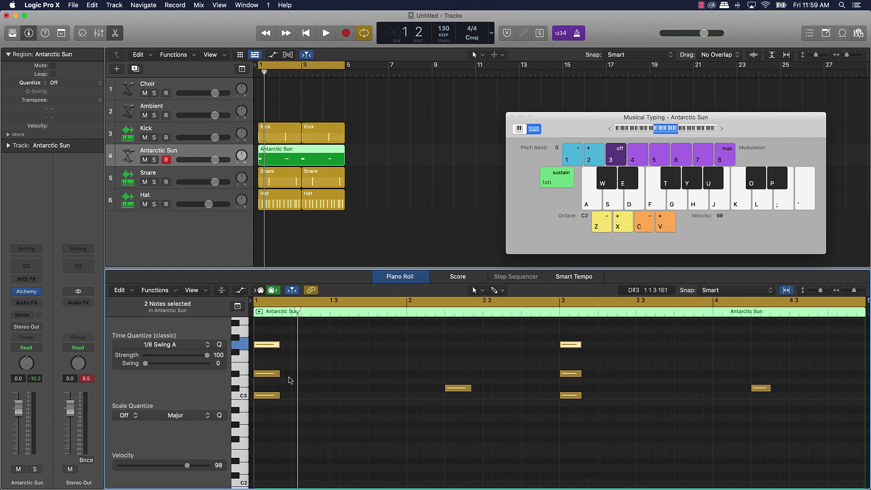
{"action": "key", "text": "space"}
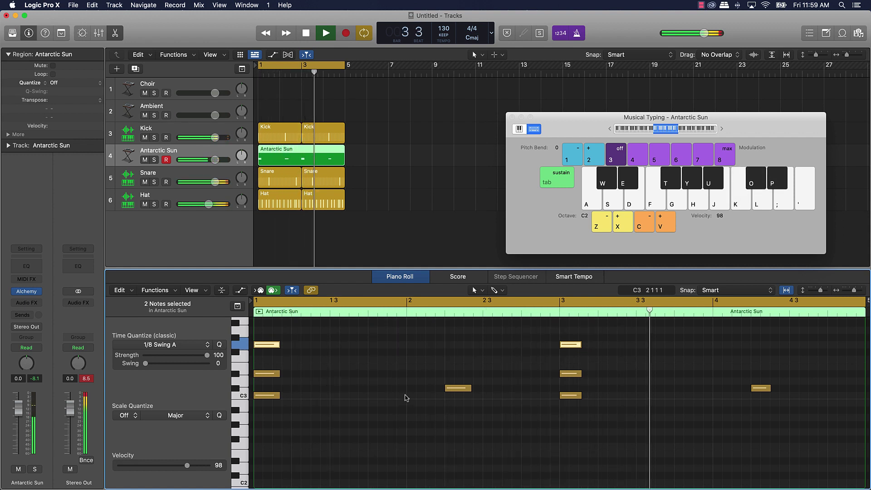
{"action": "key", "text": "space"}
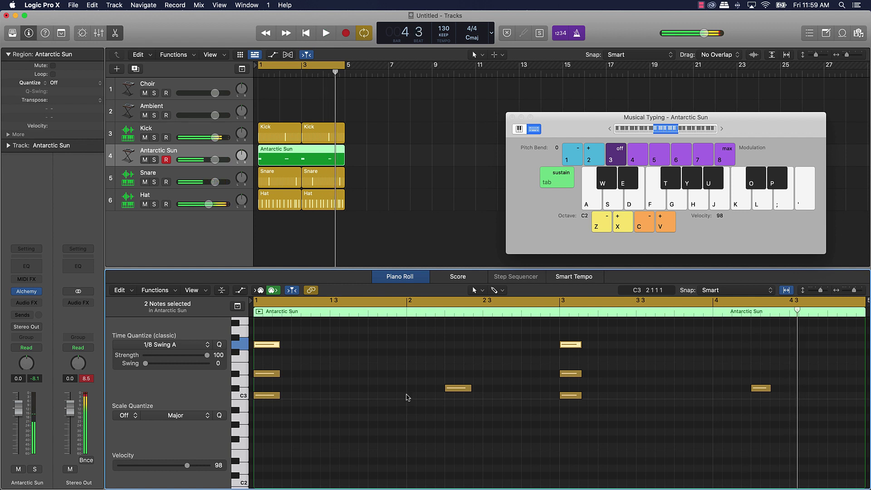
Copy both C#3 notes up to E3 and G#3 to build chords in bars 2 and 4, and play them back
{"action": "left_click", "coordinate": [236, 389]}
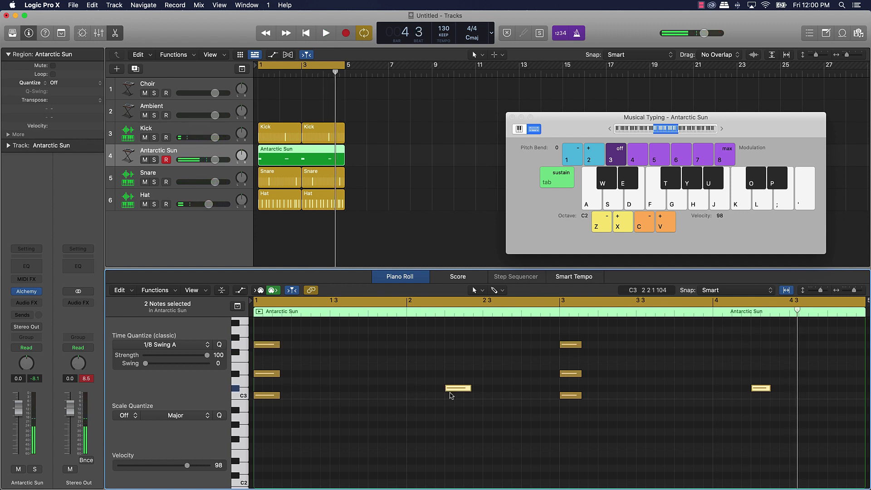
{"action": "left_click_drag", "start_coordinate": [456, 391], "coordinate": [457, 339]}
{"action": "key", "text": "space"}
{"action": "left_click", "coordinate": [508, 391]}
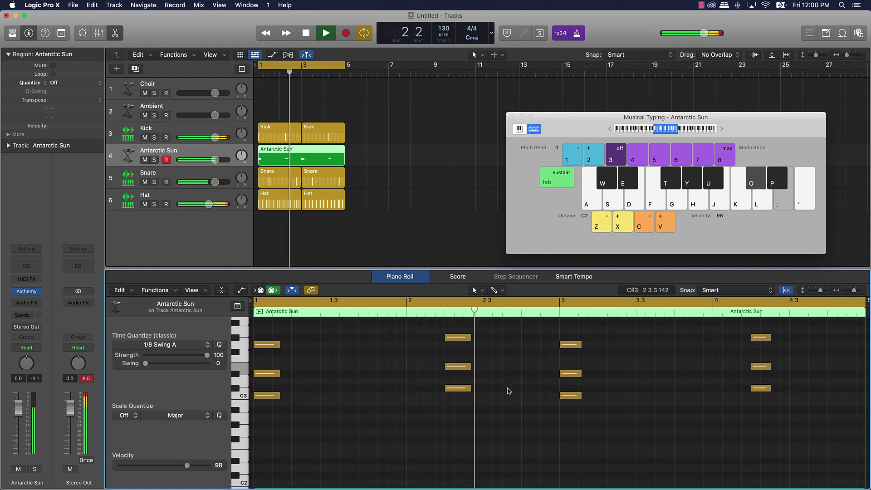
{"action": "key", "text": "space"}
Raise the middle notes of the bar 2 and bar 4 chords from E3 to F3 and play back the loop
{"action": "left_click_drag", "start_coordinate": [457, 367], "coordinate": [457, 360]}
{"action": "left_click_drag", "start_coordinate": [761, 366], "coordinate": [760, 359]}
{"action": "key", "text": "space"}
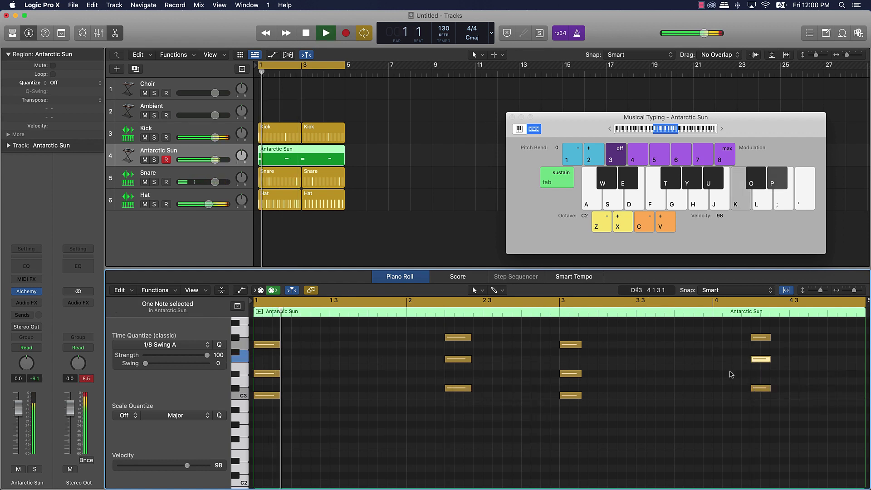
{"action": "left_click", "coordinate": [663, 390]}
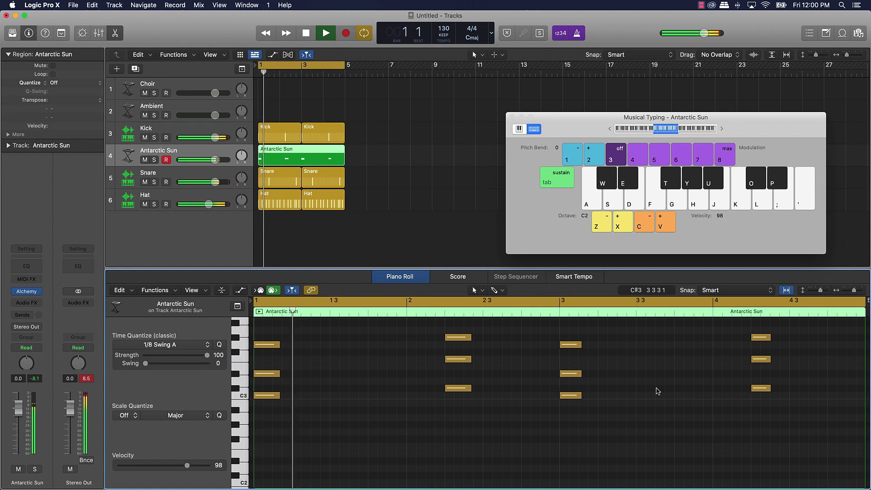
{"action": "key", "text": "space"}
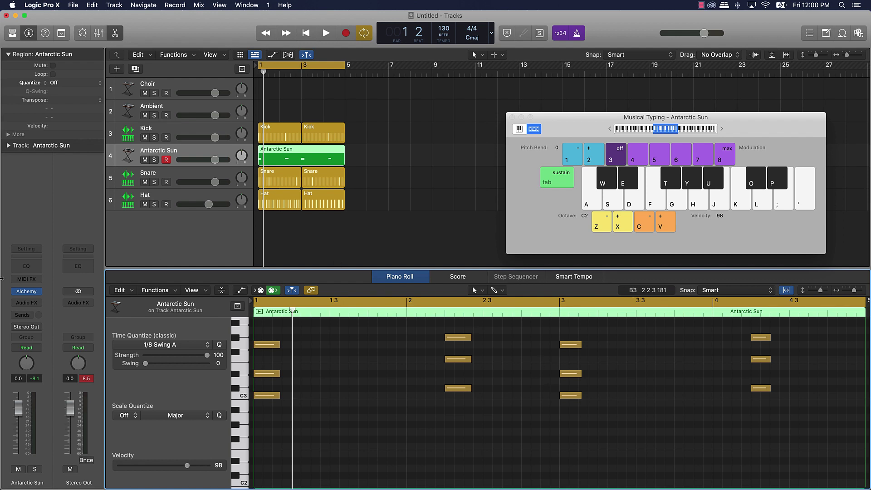
Add a Channel EQ to the Antarctic Sun track with a 362 Hz, 48 dB/Oct low cut, checking it during playback
{"action": "left_click", "coordinate": [27, 267]}
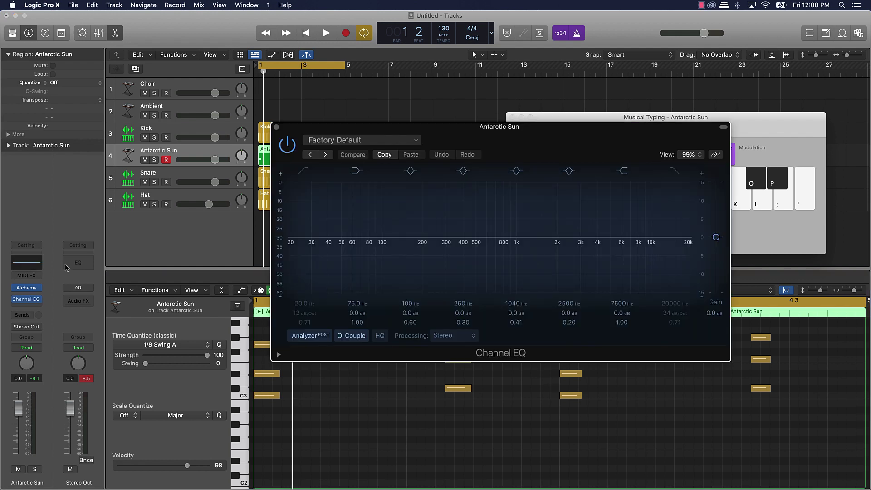
{"action": "left_click", "coordinate": [304, 171]}
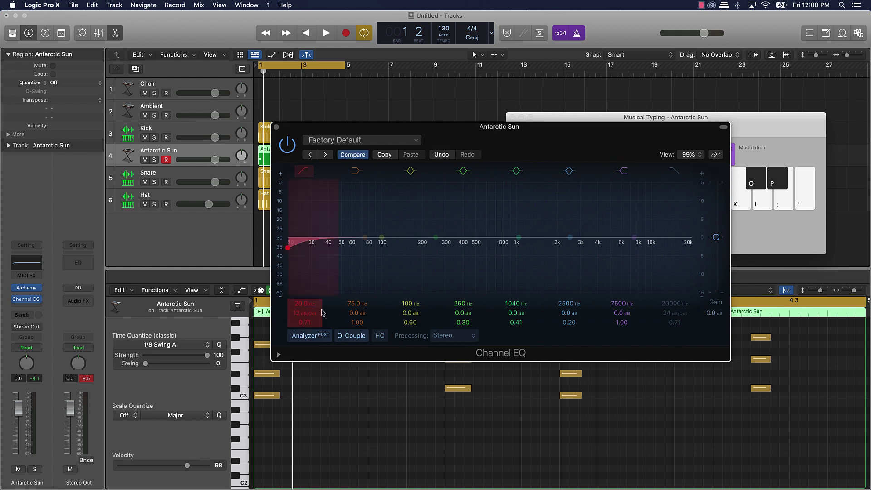
{"action": "mouse_move", "coordinate": [311, 314]}
{"action": "left_mouse_down"}
{"action": "mouse_move", "coordinate": [311, 301]}
{"action": "mouse_move", "coordinate": [301, 306]}
{"action": "mouse_move", "coordinate": [309, 313]}
{"action": "left_mouse_up"}
{"action": "key", "text": "space"}
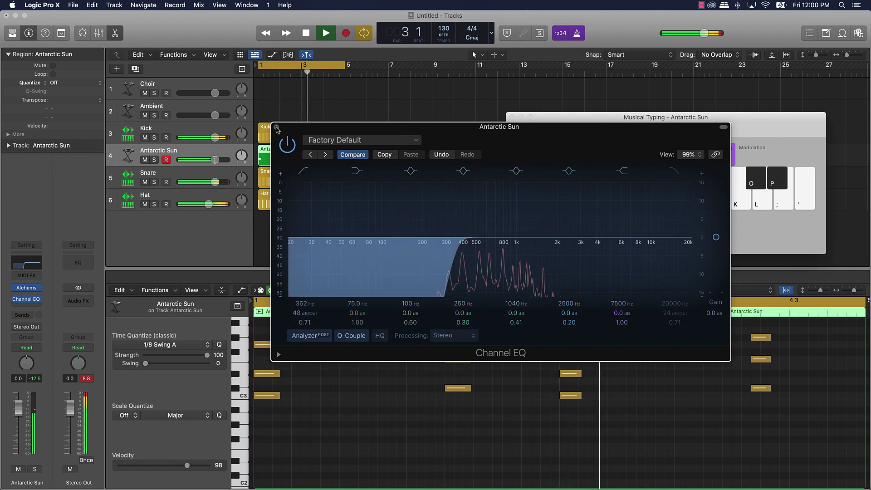
{"action": "key", "text": "super+w"}
{"action": "left_click", "coordinate": [359, 122]}
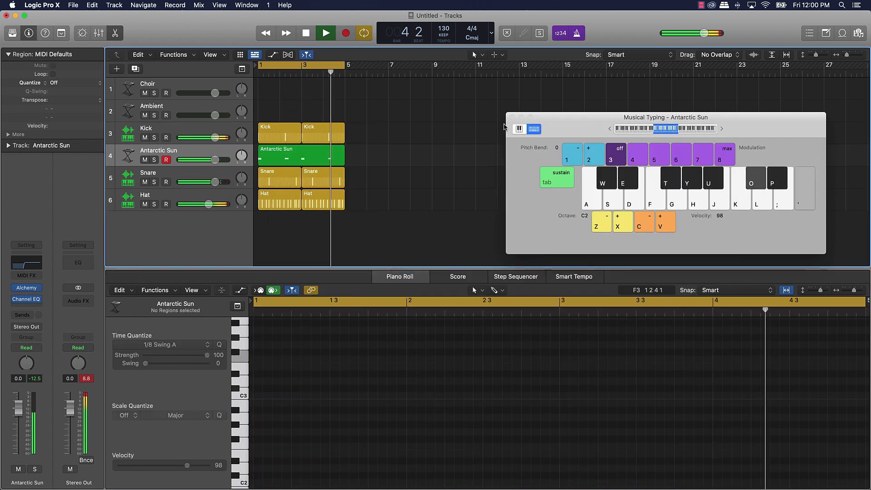
{"action": "key", "text": "space"}
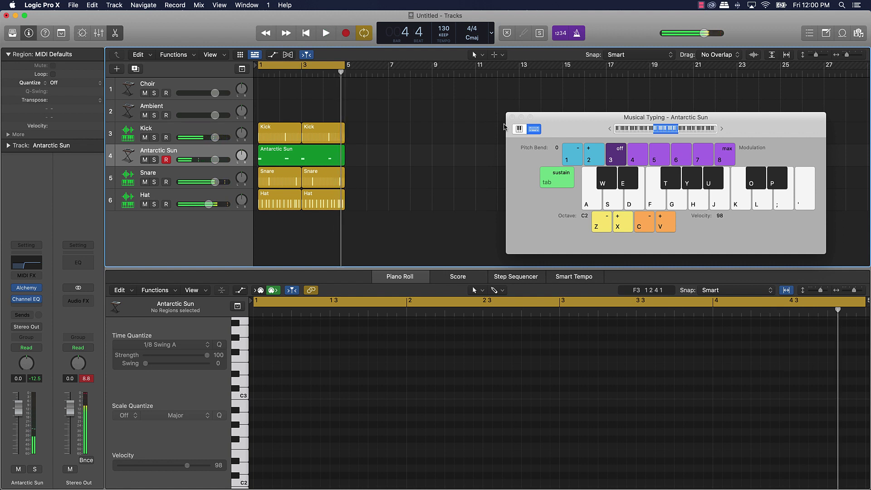
Reorder the tracks so Choir sits below Ambient and Antarctic Sun sits directly above Kick
{"action": "left_click", "coordinate": [160, 88]}
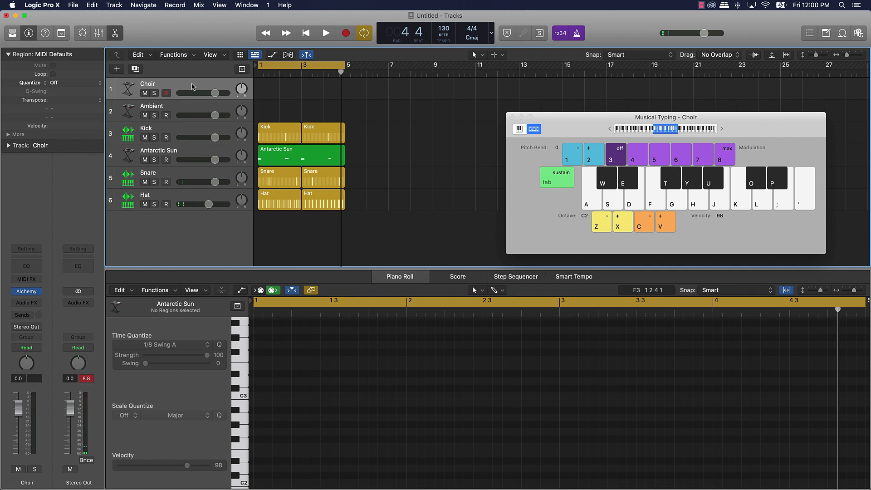
{"action": "left_click_drag", "start_coordinate": [191, 86], "coordinate": [191, 110]}
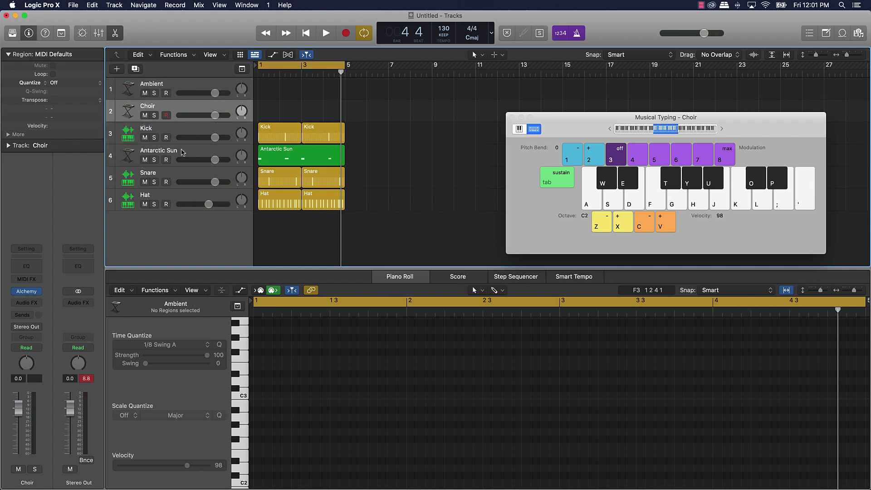
{"action": "left_click_drag", "start_coordinate": [181, 152], "coordinate": [188, 129]}
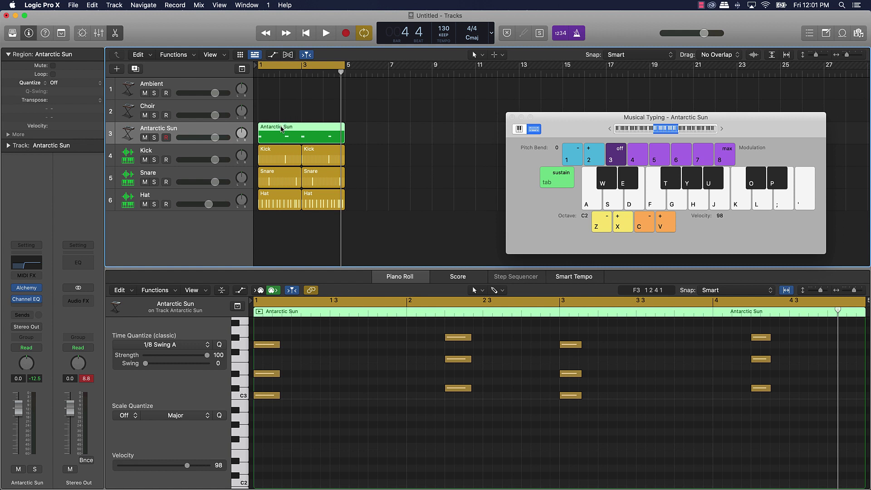
Copy the Antarctic Sun region to the Choir track at bar 1, name the copy Choir and play back all tracks
{"action": "left_click_drag", "start_coordinate": [281, 128], "coordinate": [282, 107]}
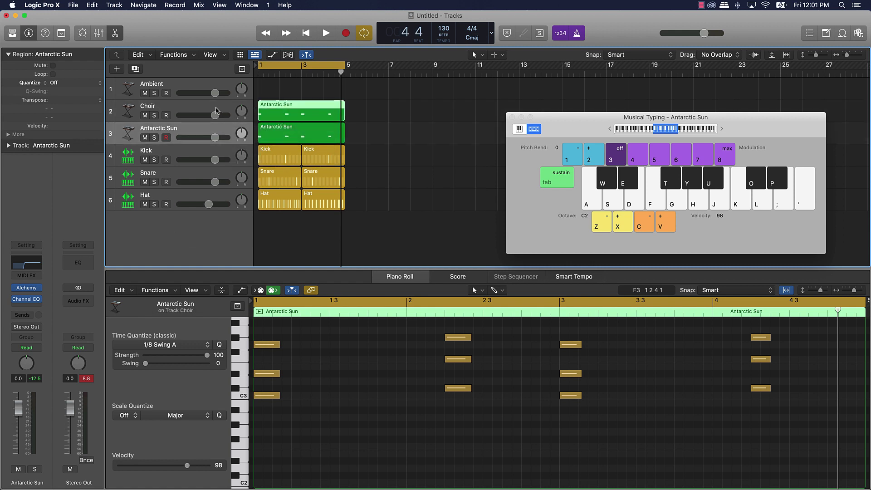
{"action": "key", "text": "super+a"}
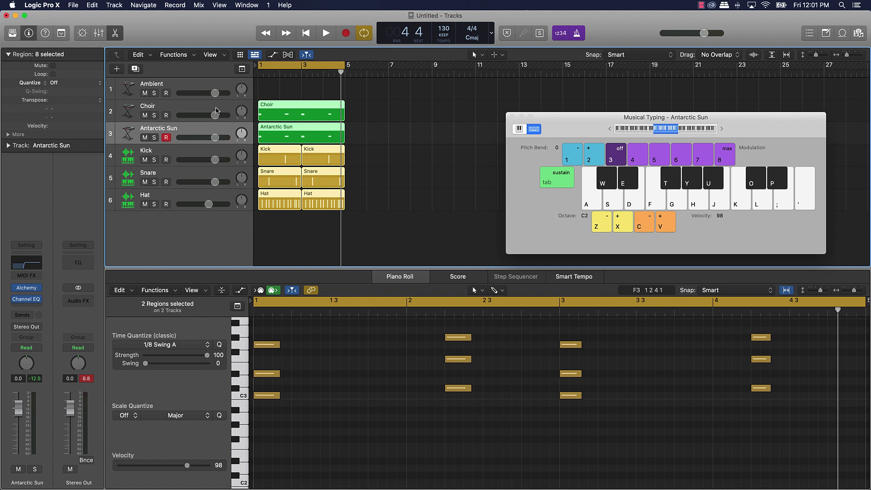
{"action": "key", "text": "space"}
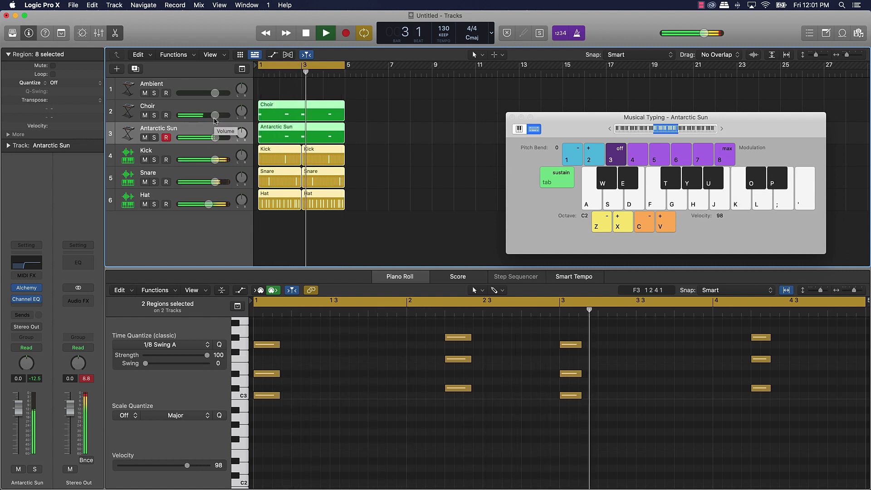
Add a Channel EQ to the Choir track with a 404 Hz low cut and 2960 Hz high cut, both 48 dB/Oct, during playback
{"action": "left_click", "coordinate": [215, 119]}
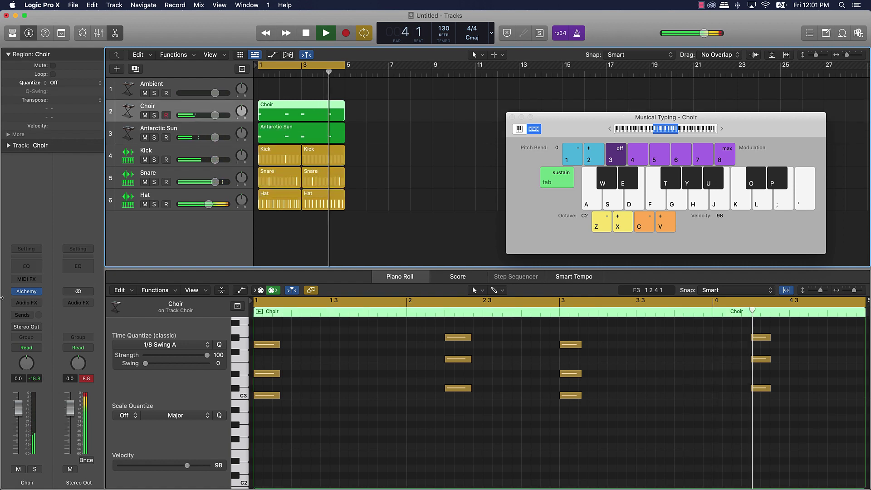
{"action": "left_click", "coordinate": [26, 266]}
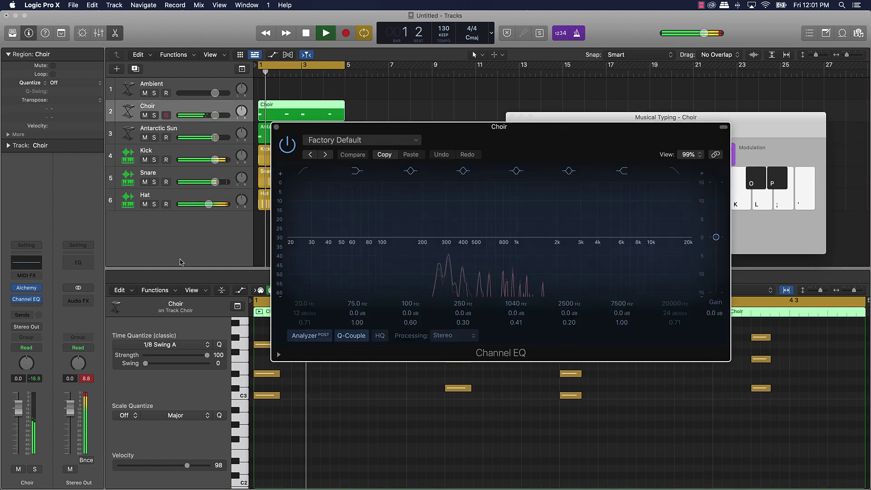
{"action": "left_click", "coordinate": [296, 216]}
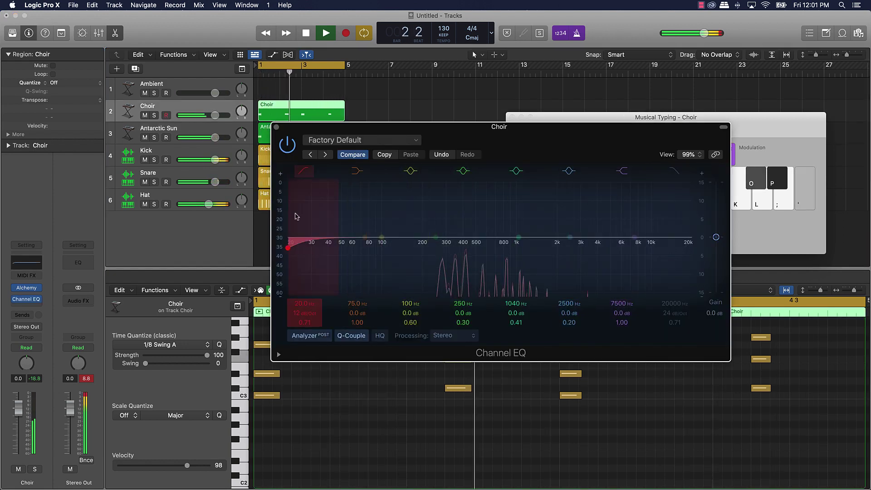
{"action": "left_click_drag", "start_coordinate": [305, 313], "coordinate": [305, 295]}
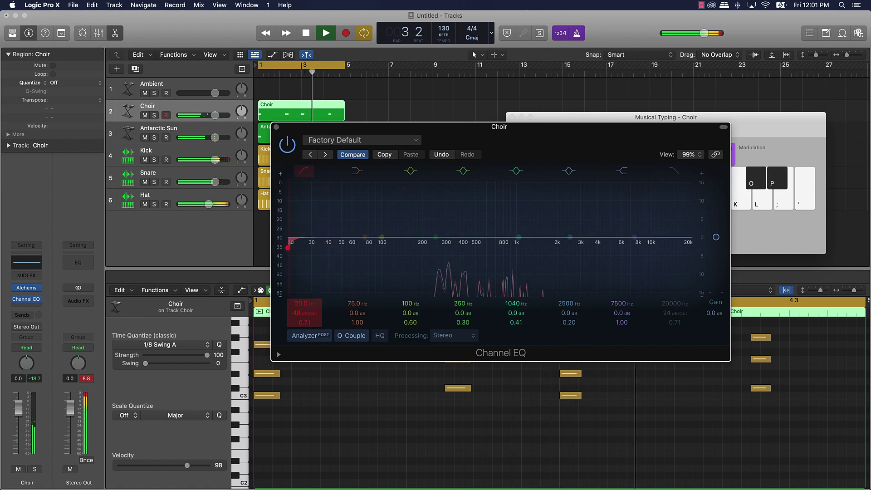
{"action": "left_click_drag", "start_coordinate": [303, 303], "coordinate": [304, 268]}
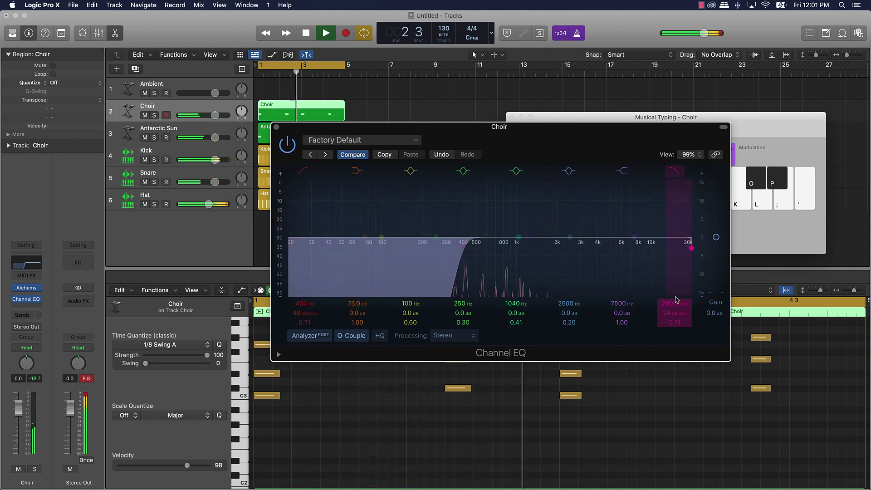
{"action": "left_click_drag", "start_coordinate": [676, 299], "coordinate": [676, 313]}
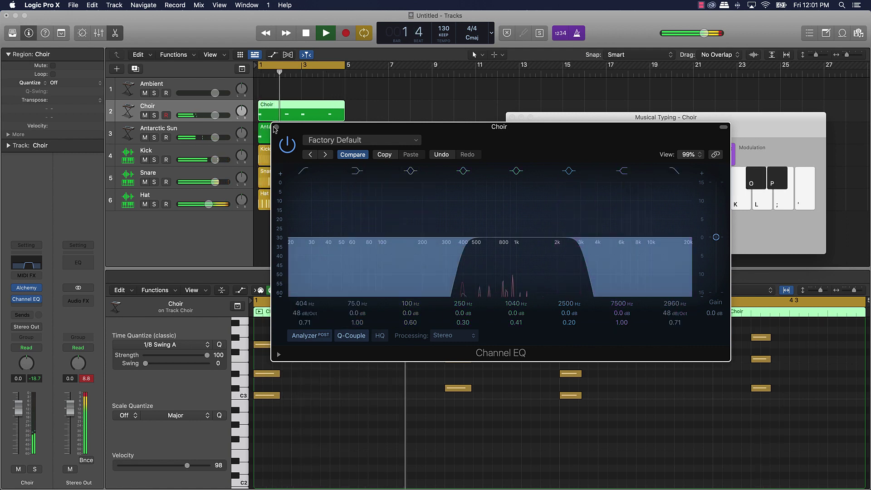
{"action": "left_click", "coordinate": [276, 127]}
{"action": "left_click", "coordinate": [386, 141]}
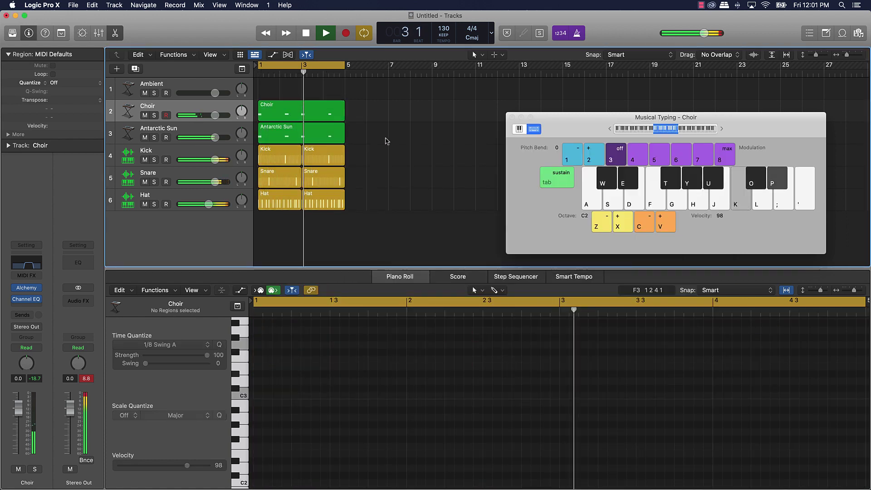
{"action": "key", "text": "space"}
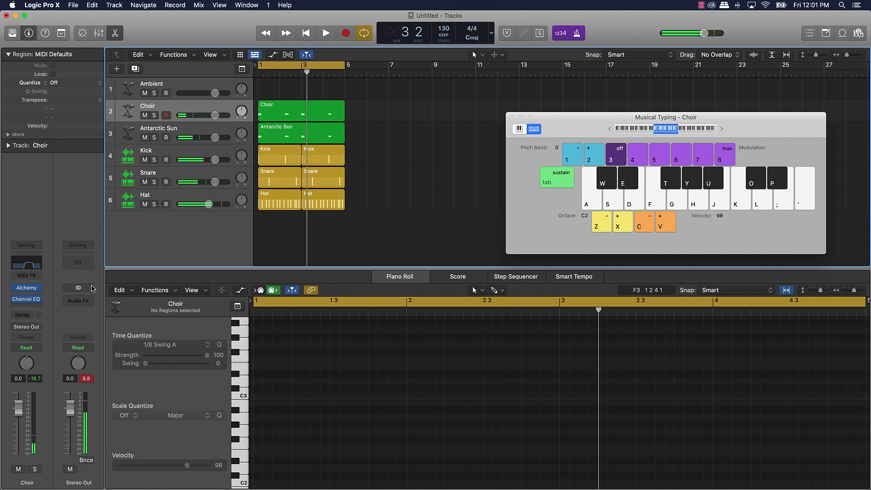
Turn down the delay amount in the Choir track's Alchemy and switch off its Delay effect, checking the sound during playback
{"action": "mouse_move", "coordinate": [29, 293]}
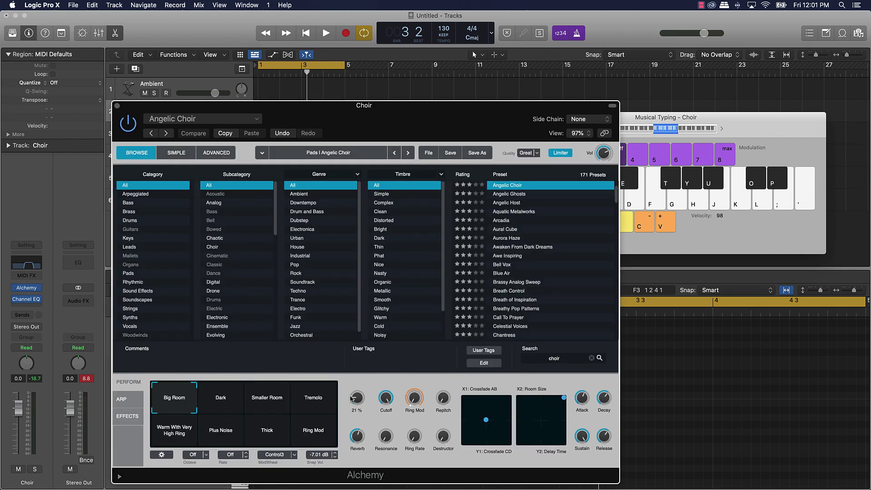
{"action": "left_click_drag", "start_coordinate": [352, 399], "coordinate": [352, 412]}
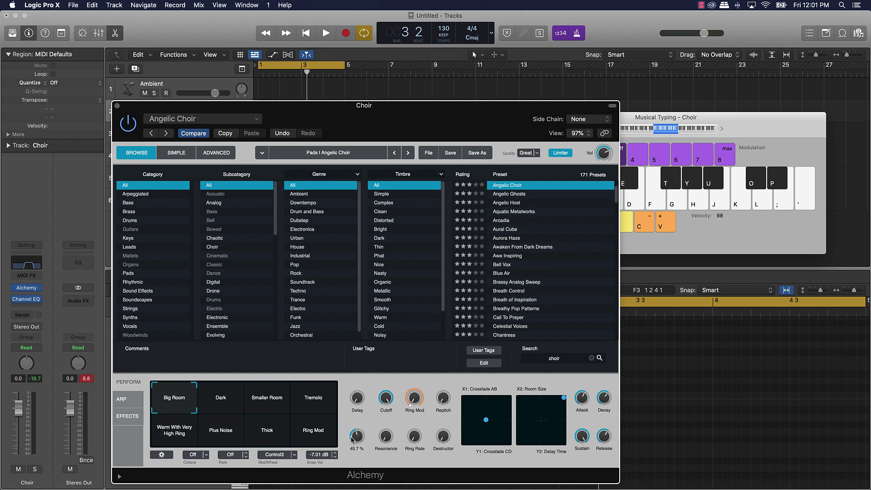
{"action": "key", "text": "space"}
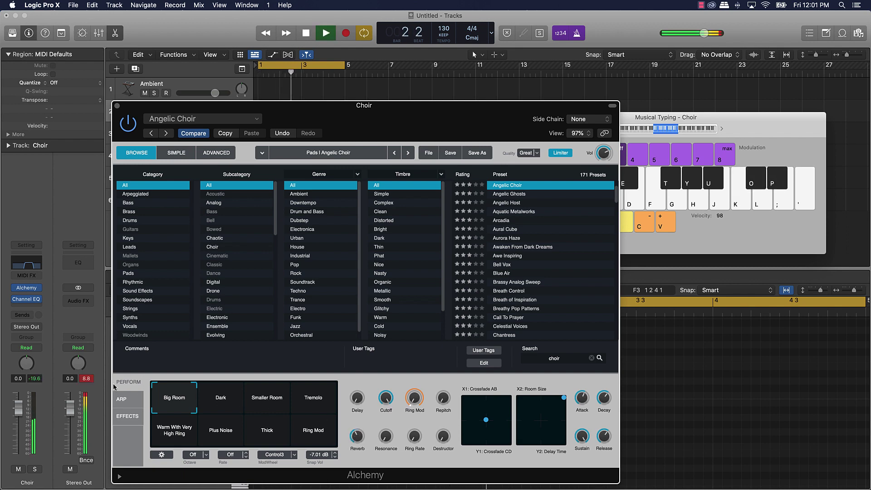
{"action": "left_click", "coordinate": [128, 420]}
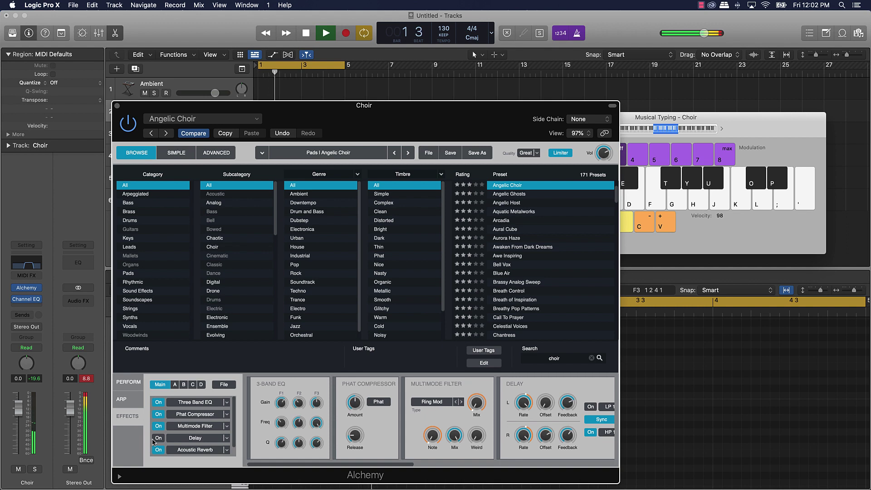
{"action": "left_click", "coordinate": [117, 106]}
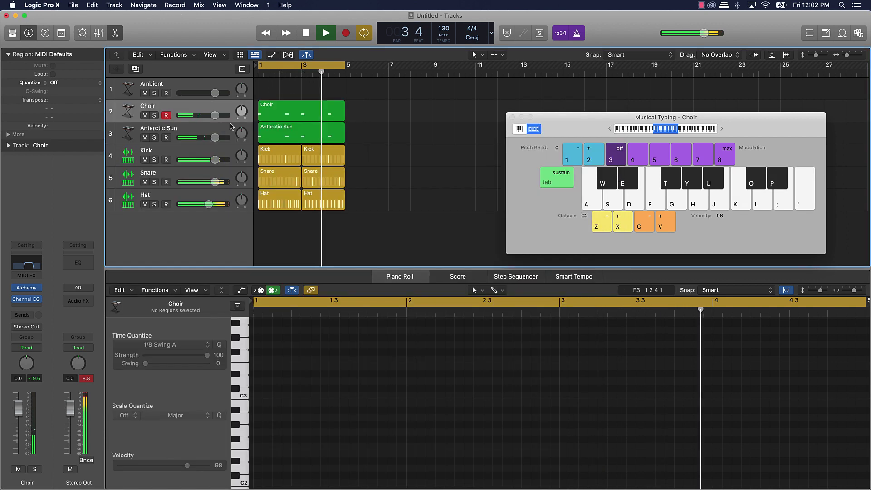
{"action": "key", "text": "space"}
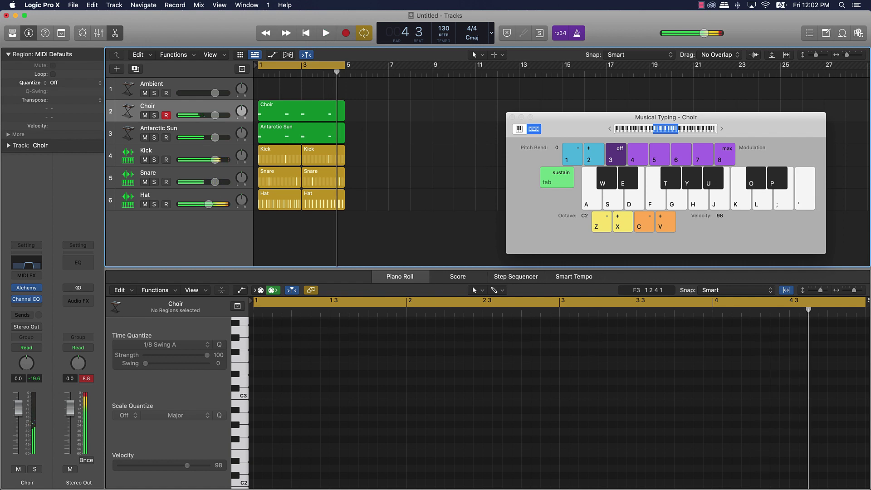
Open the Alchemy instrument on the Ambient track and move its window clear of the track headers
{"action": "left_click", "coordinate": [186, 87]}
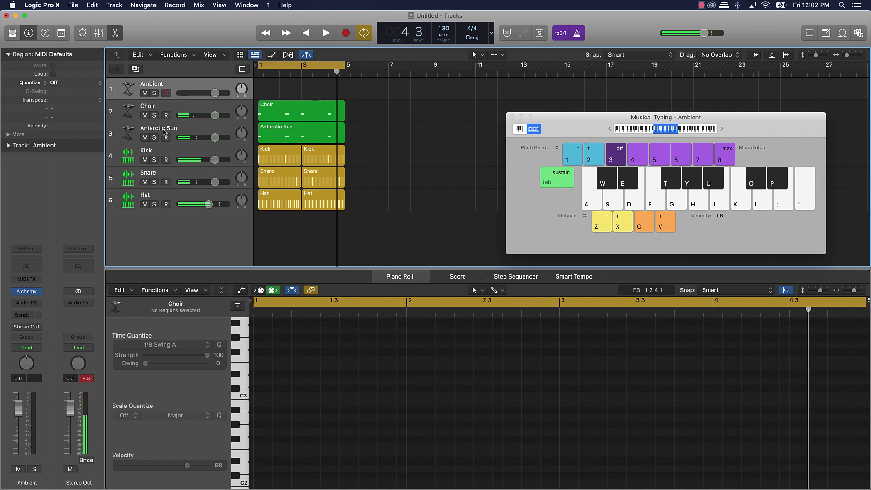
{"action": "left_click", "coordinate": [29, 291]}
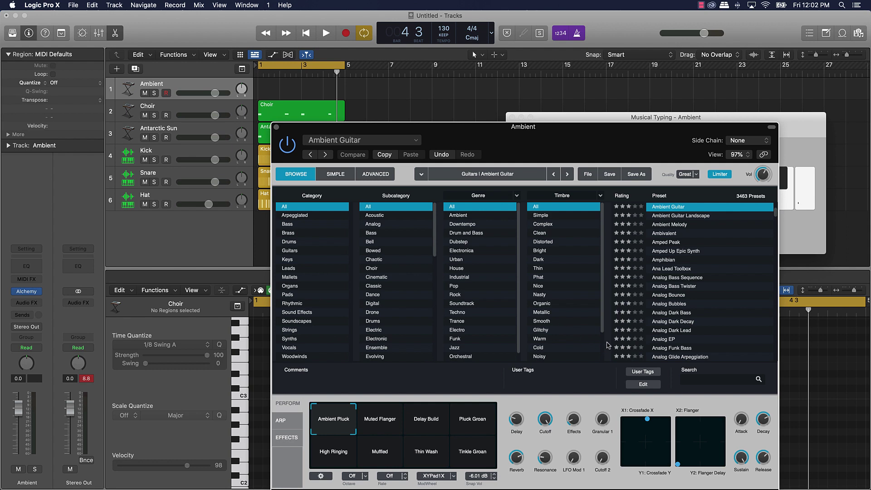
{"action": "left_click_drag", "start_coordinate": [497, 131], "coordinate": [599, 75]}
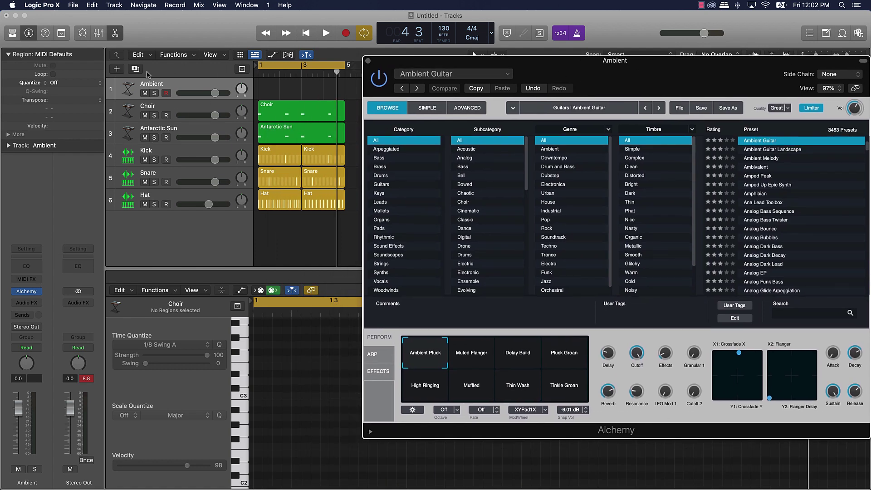
{"action": "left_click", "coordinate": [115, 69]}
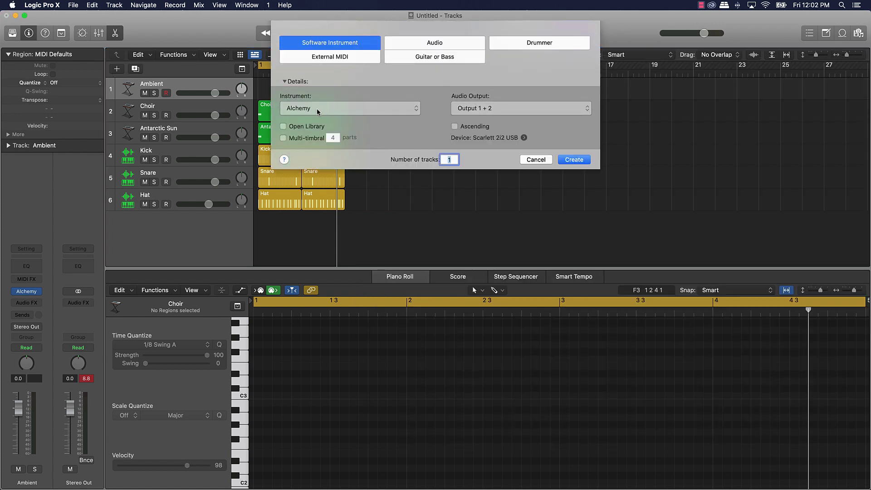
{"action": "left_click", "coordinate": [533, 160]}
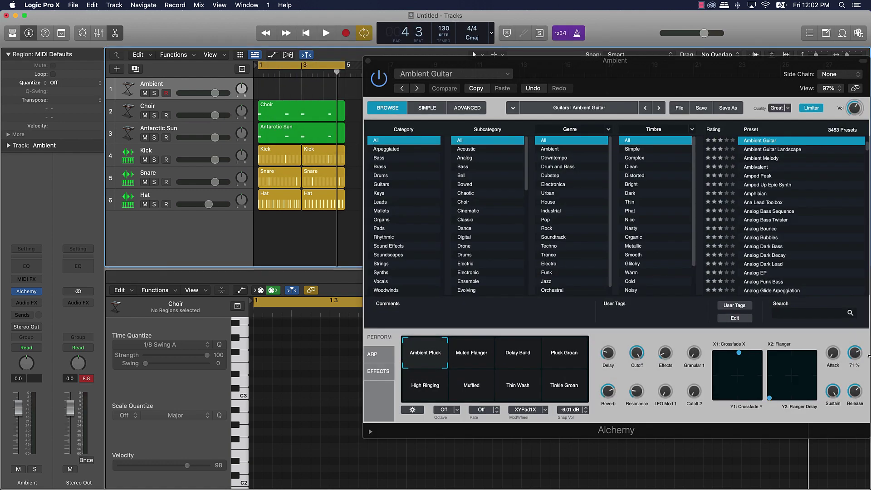
Search the Alchemy presets for "bass" and load Dub Sub on the Ambient track
{"action": "left_click", "coordinate": [806, 313]}
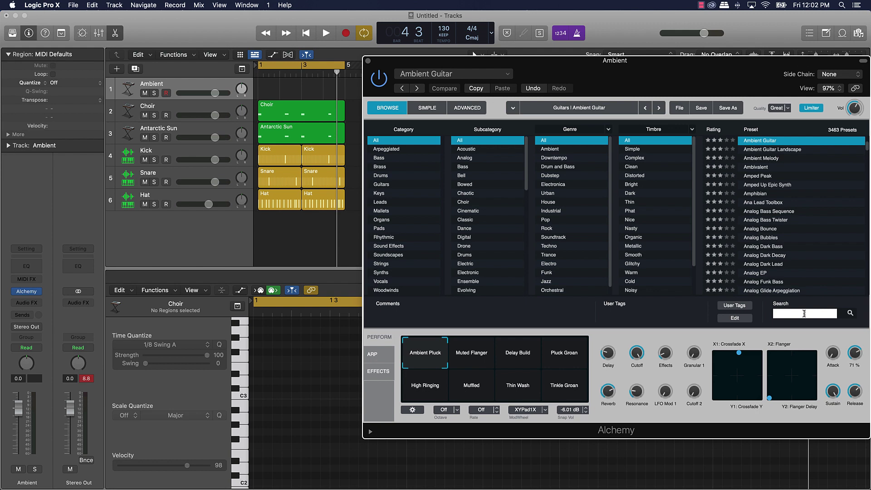
{"action": "type", "text": "bass"}
{"action": "key", "text": "Return"}
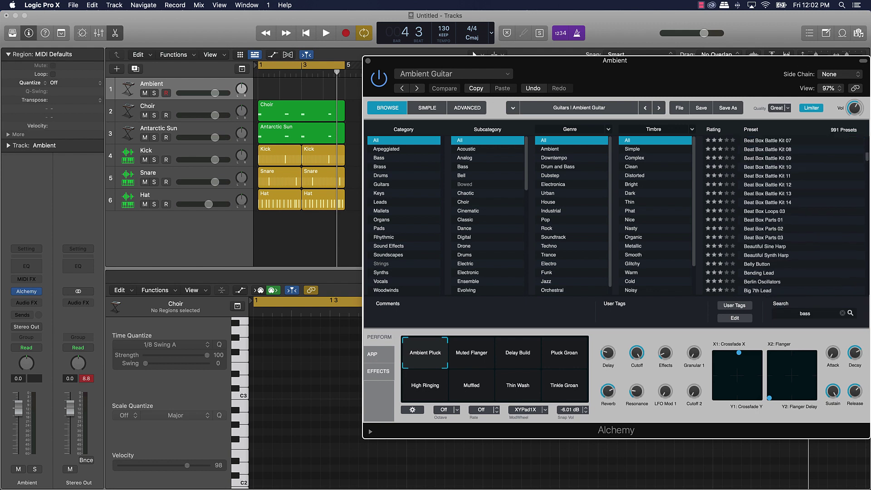
{"action": "scroll", "coordinate": [798, 194], "scroll_direction": "down", "scroll_amount": 15}
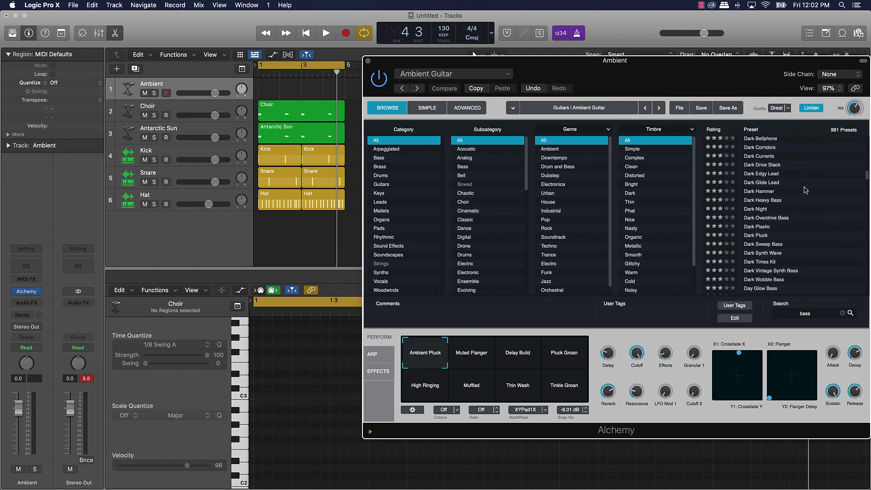
{"action": "scroll", "coordinate": [804, 192], "scroll_direction": "down", "scroll_amount": 1}
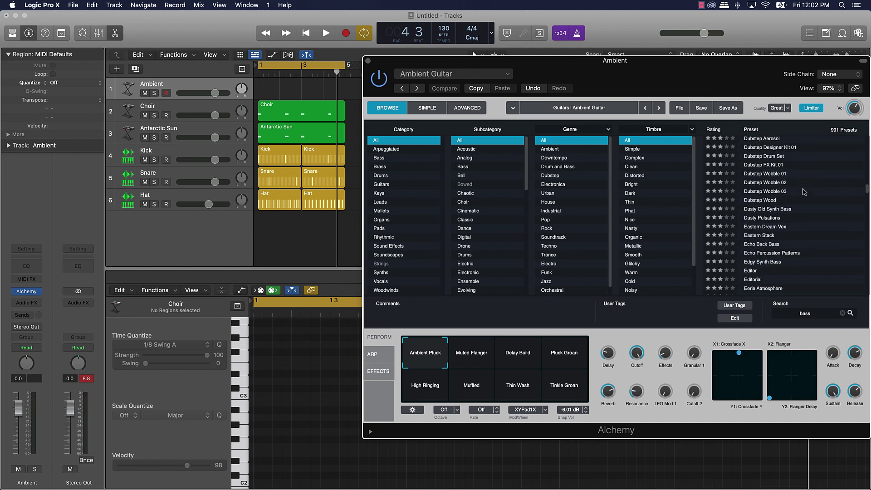
{"action": "scroll", "coordinate": [804, 192], "scroll_direction": "up", "scroll_amount": 3}
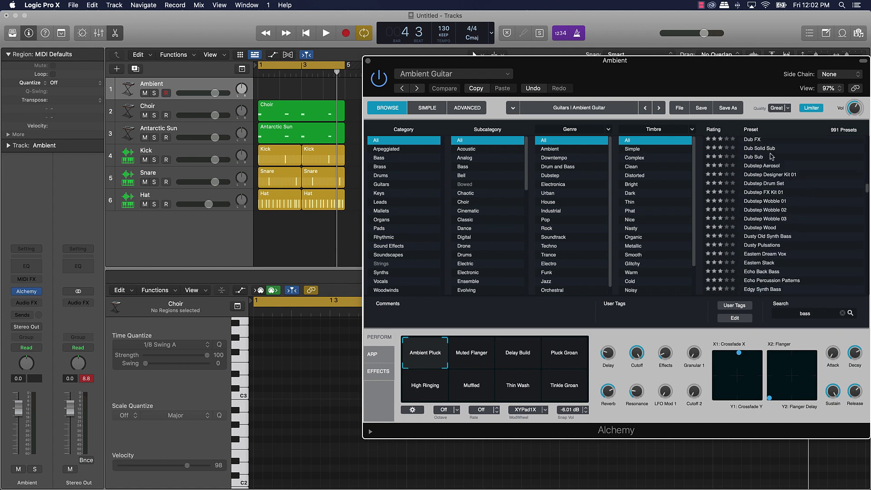
{"action": "left_click", "coordinate": [771, 156]}
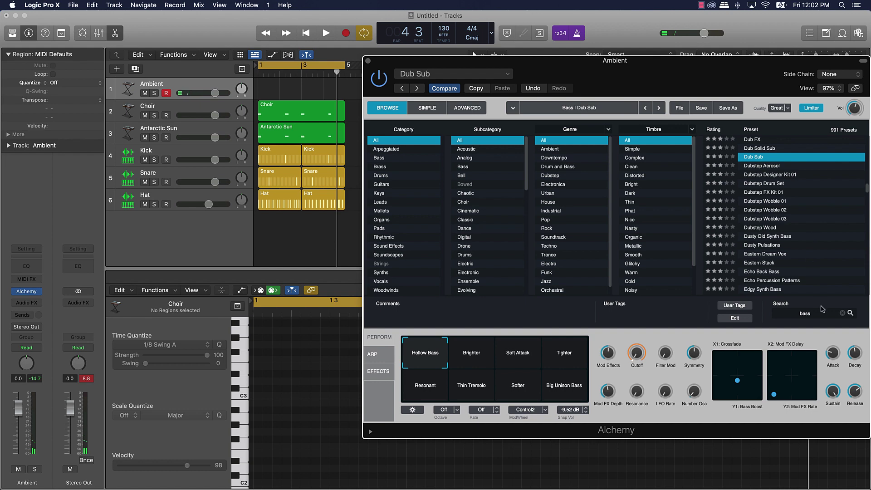
Replace the "bass" preset search with "sub", then clear the search
{"action": "left_click", "coordinate": [842, 314]}
{"action": "left_click", "coordinate": [825, 313]}
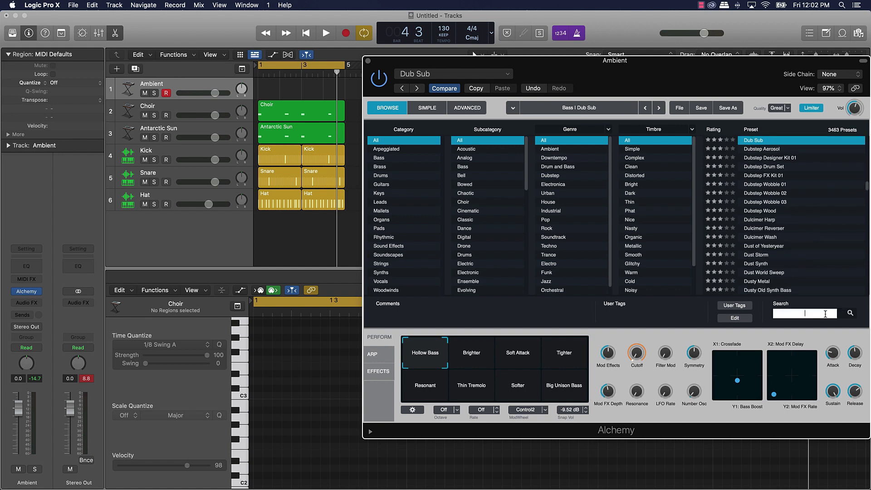
{"action": "key", "text": "Return"}
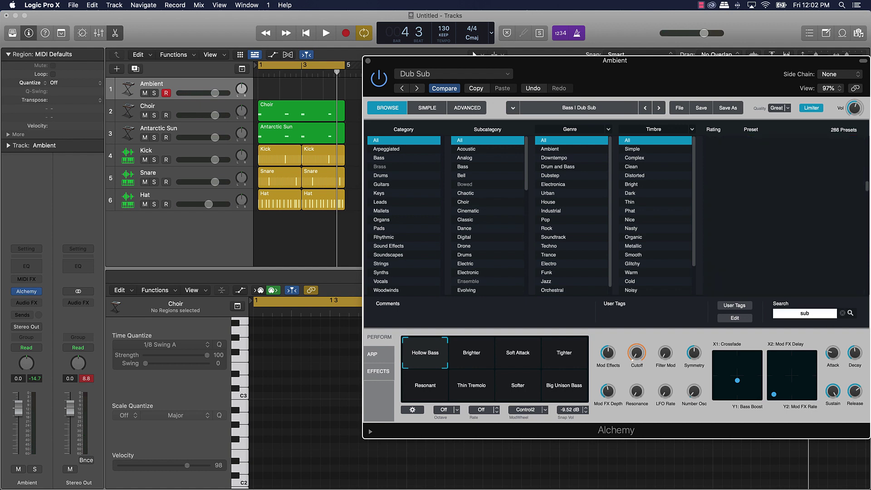
{"action": "left_click", "coordinate": [842, 314]}
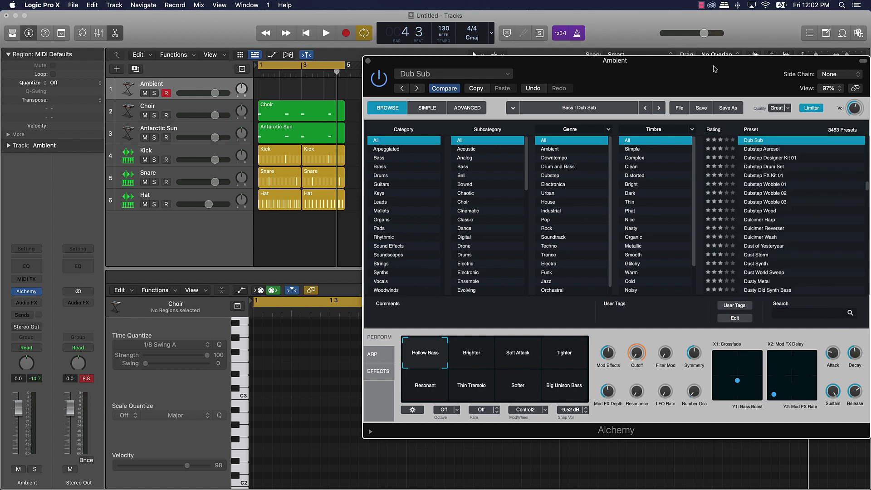
Move the Alchemy window clear, filter its presets to the Bass category and search them for "sub"
{"action": "left_click_drag", "start_coordinate": [765, 66], "coordinate": [559, 66]}
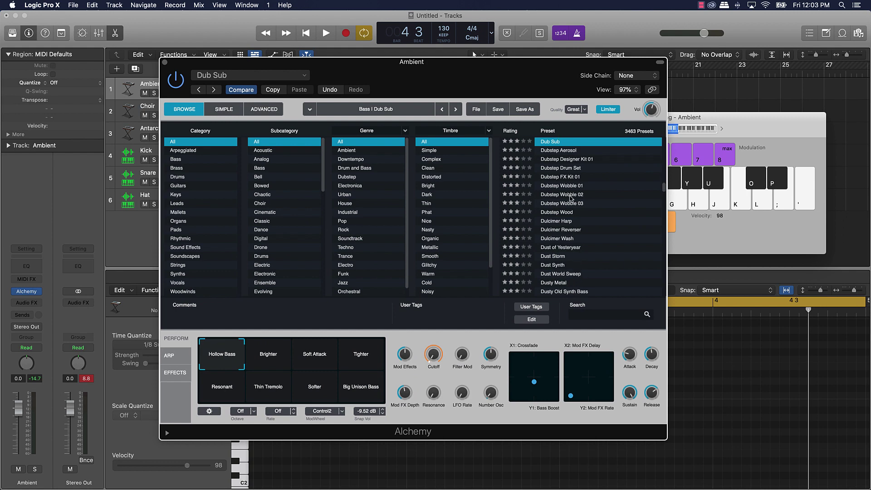
{"action": "left_click", "coordinate": [182, 159]}
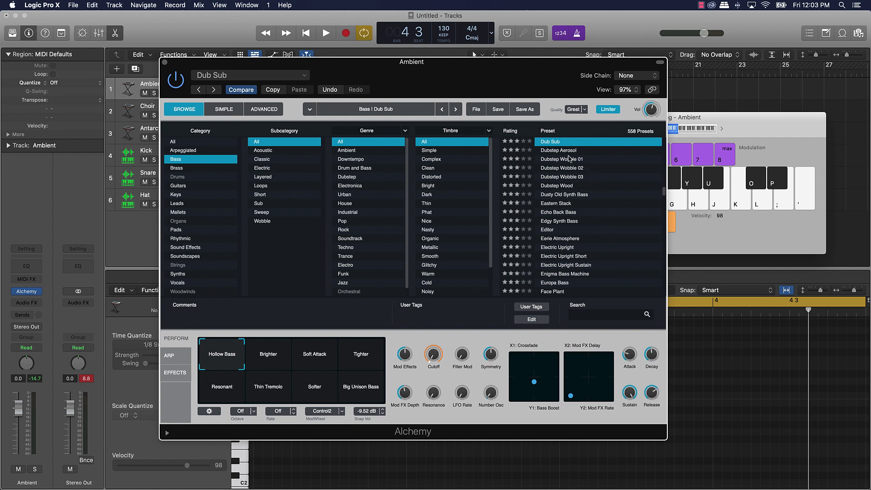
{"action": "scroll", "coordinate": [570, 158], "scroll_direction": "up", "scroll_amount": 5}
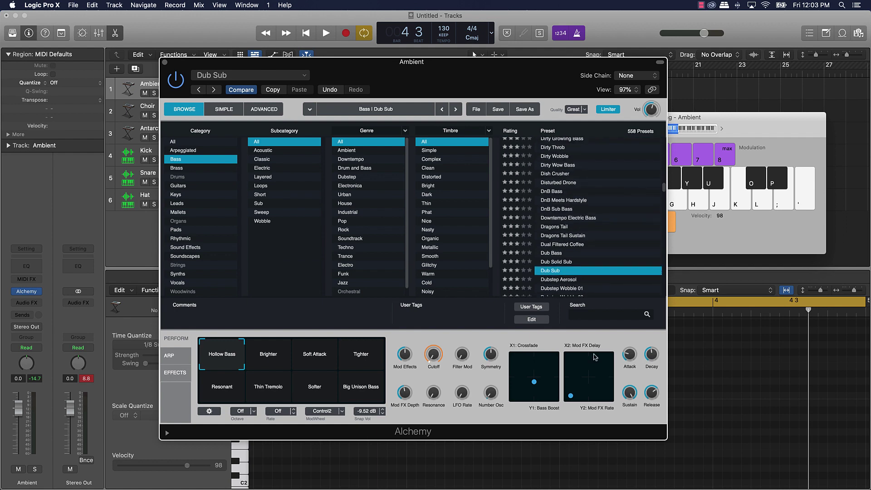
{"action": "left_click", "coordinate": [593, 315]}
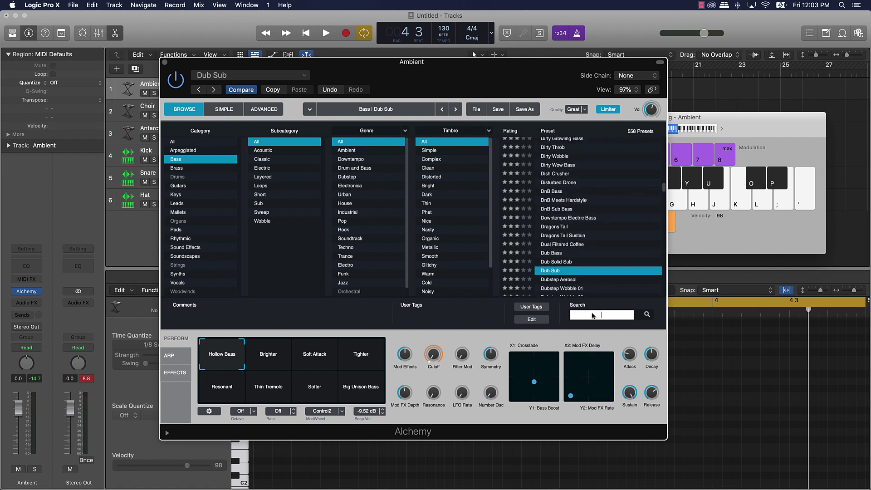
{"action": "type", "text": "sub"}
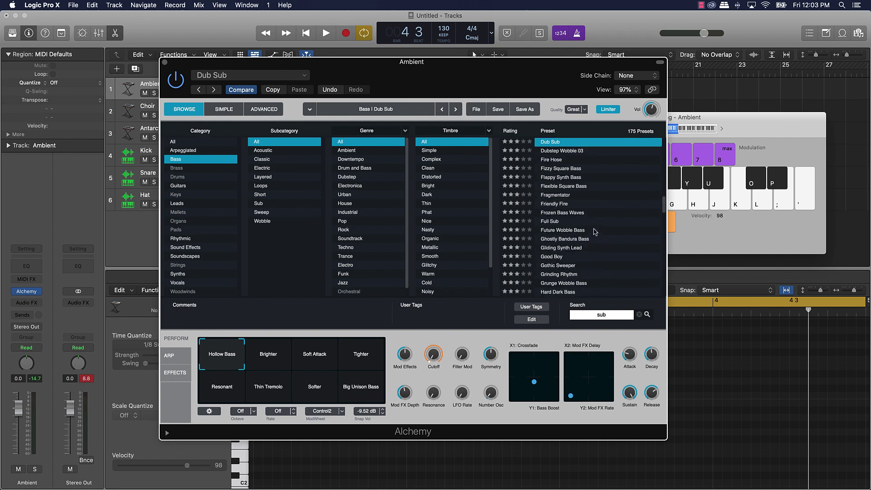
{"action": "scroll", "coordinate": [592, 231], "scroll_direction": "down", "scroll_amount": 6}
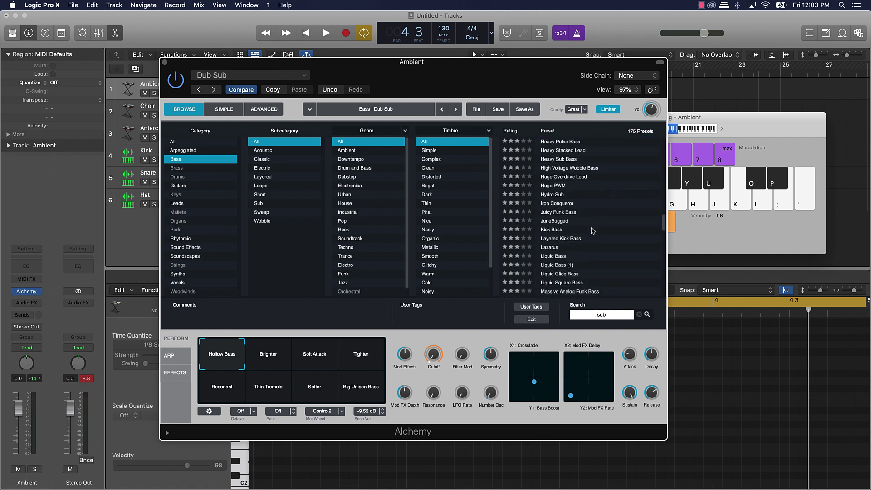
{"action": "key", "text": "Return"}
{"action": "scroll", "coordinate": [568, 166], "scroll_direction": "down", "scroll_amount": 6}
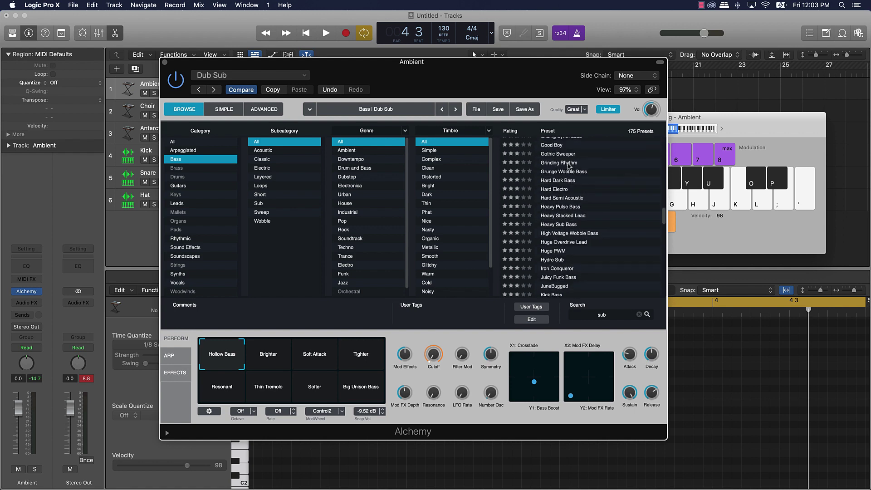
Try the Huge Overdrive Lead preset, and load Hydro Sub on the Ambient track with a few test notes
{"action": "left_click", "coordinate": [553, 177]}
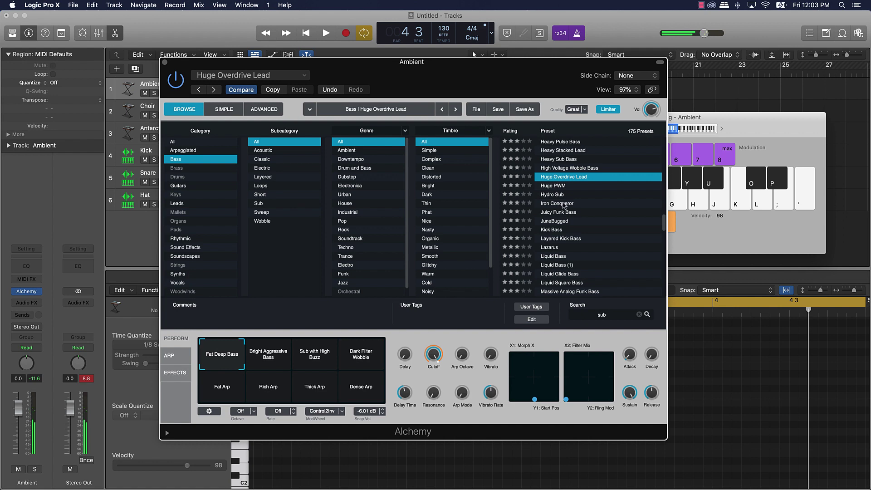
{"action": "left_click", "coordinate": [553, 195]}
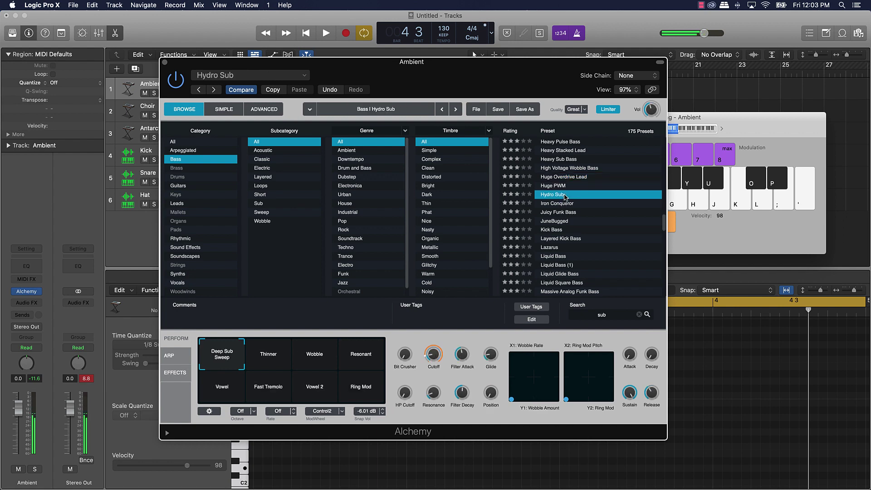
{"action": "key", "text": "semicolon"}
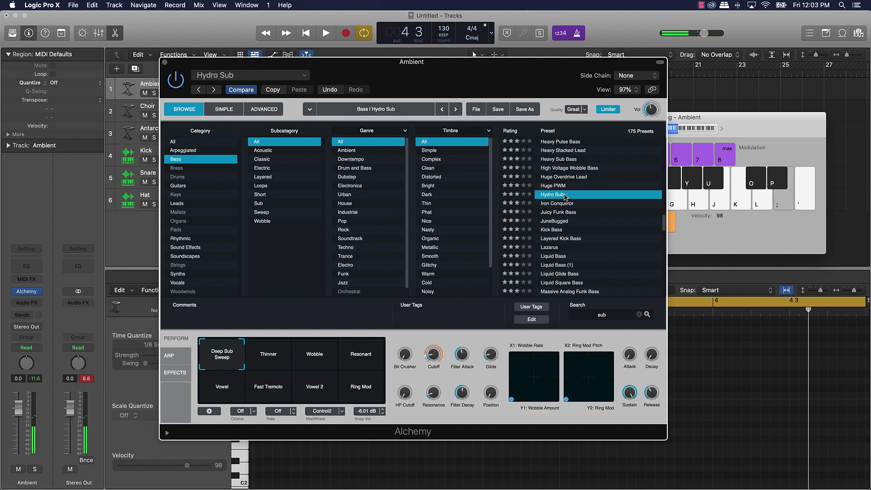
{"action": "key", "text": "apostrophe"}
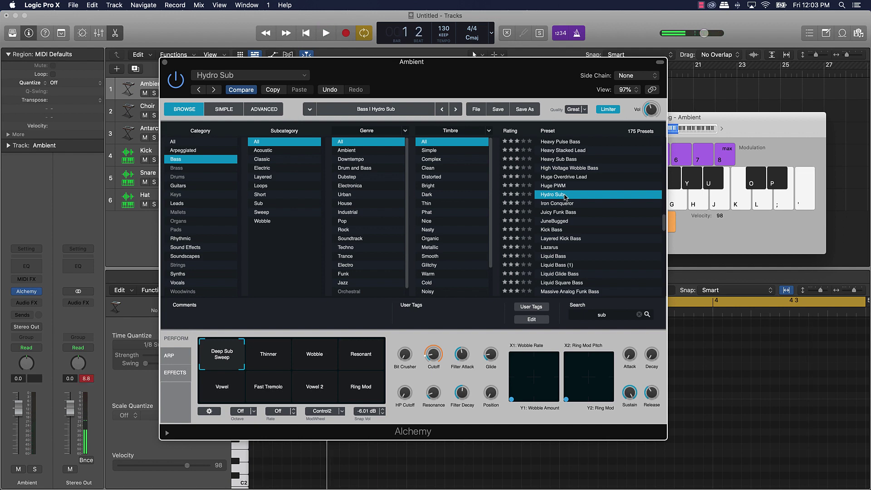
Audition Hydro Sub with notes across the Musical Typing keyboard and close the Alchemy window
{"action": "key", "text": "apostrophe"}
{"action": "key", "text": "semicolon"}
{"action": "key", "text": "k"}
{"action": "key", "text": "l"}
{"action": "key", "text": "o"}
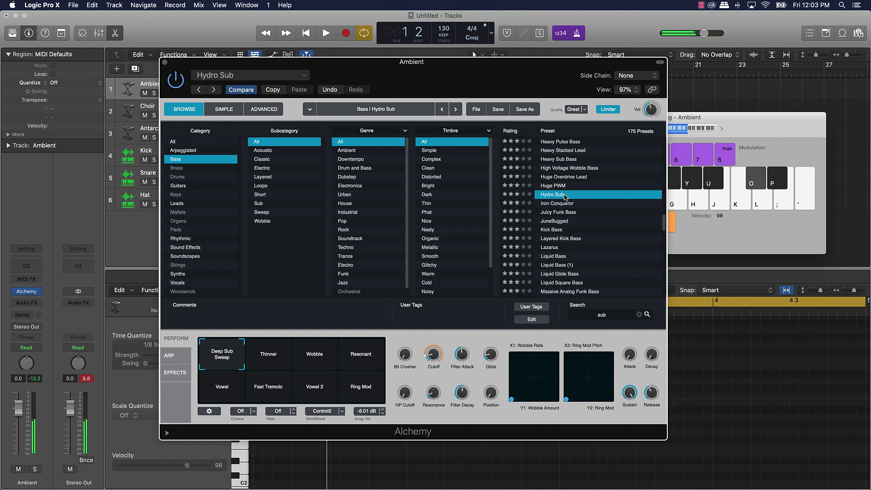
{"action": "key", "text": "j"}
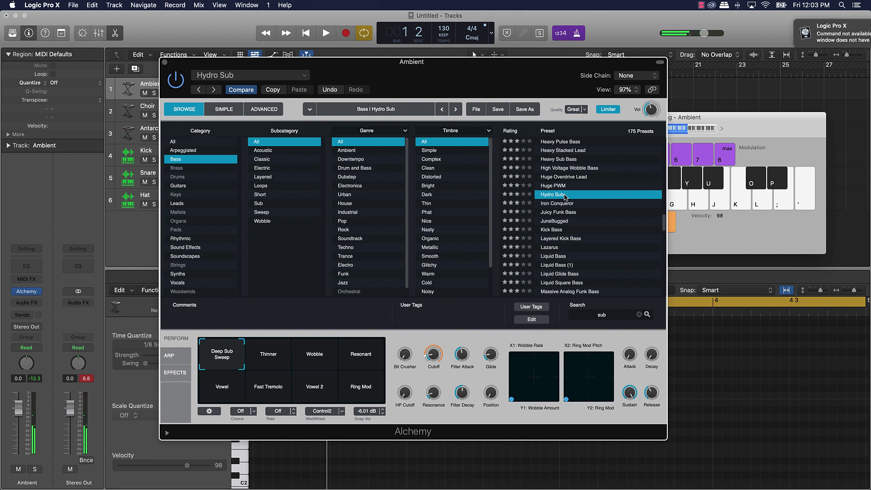
{"action": "key", "text": "o"}
{"action": "key", "text": "u"}
{"action": "key", "text": "o"}
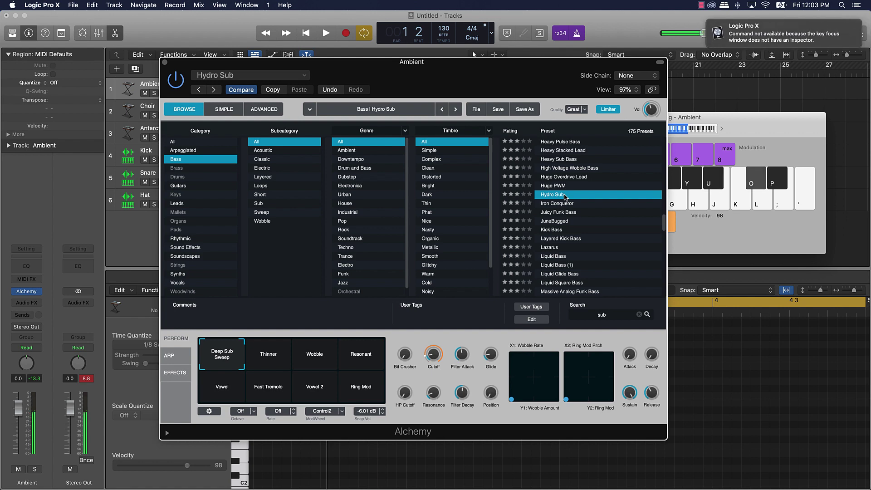
{"action": "key", "text": "k"}
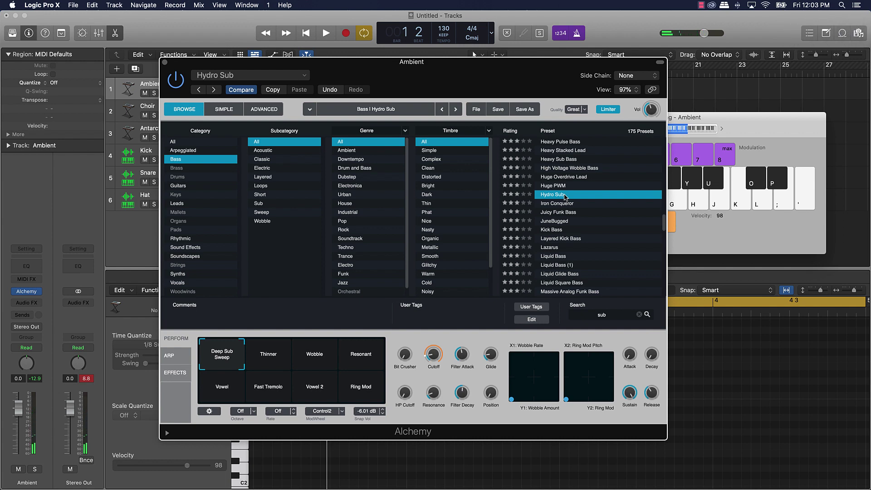
{"action": "key", "text": "o"}
{"action": "key", "text": "k"}
{"action": "left_click", "coordinate": [165, 62]}
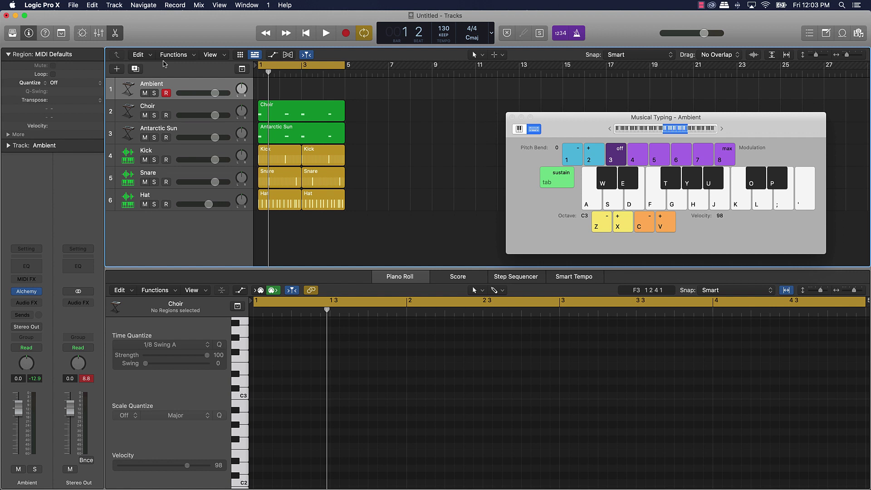
Try out bass line notes between C3 and C#4 on the Ambient track with Musical Typing
{"action": "key", "text": "a"}
{"action": "key", "text": "o"}
{"action": "key", "text": "k"}
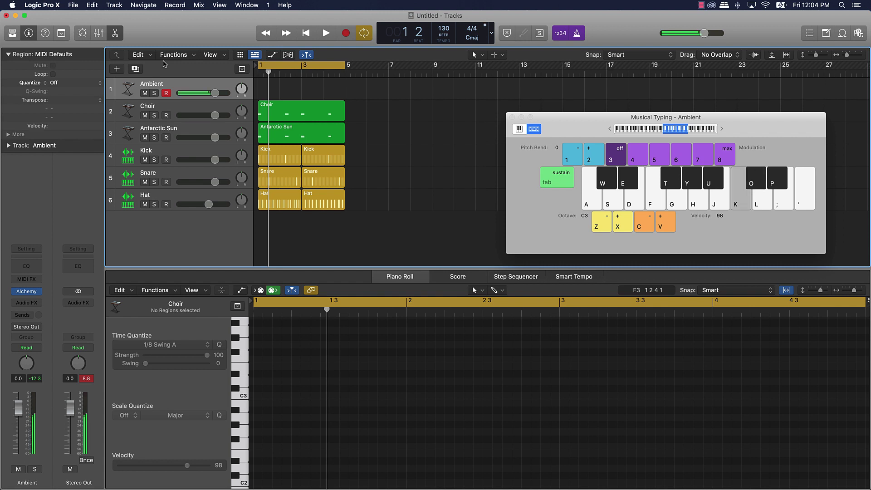
{"action": "key", "text": "f"}
{"action": "key", "text": "d"}
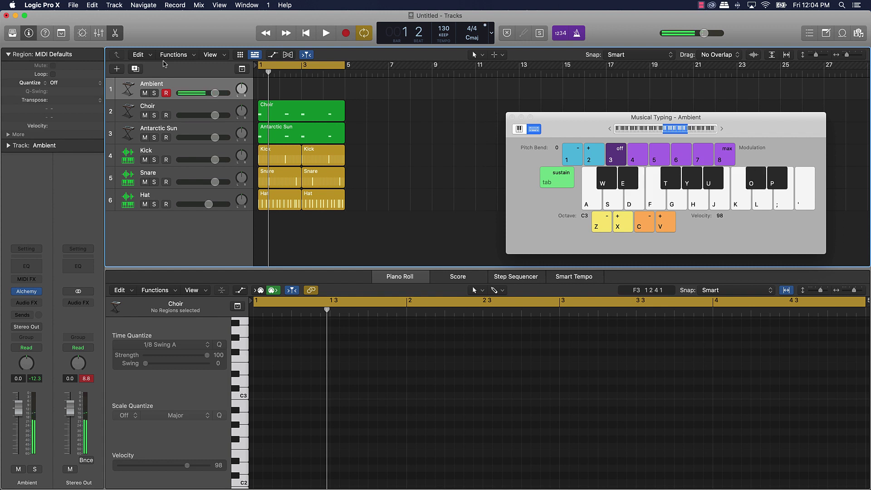
{"action": "key", "text": "s"}
{"action": "key", "text": "w"}
{"action": "key", "text": "a"}
{"action": "key", "text": "k"}
{"action": "key", "text": "d"}
Record a four-bar bass line on the Ambient track with C3, C#3, C3, C#3, C#4, C4 and F3
{"action": "key", "text": "space"}
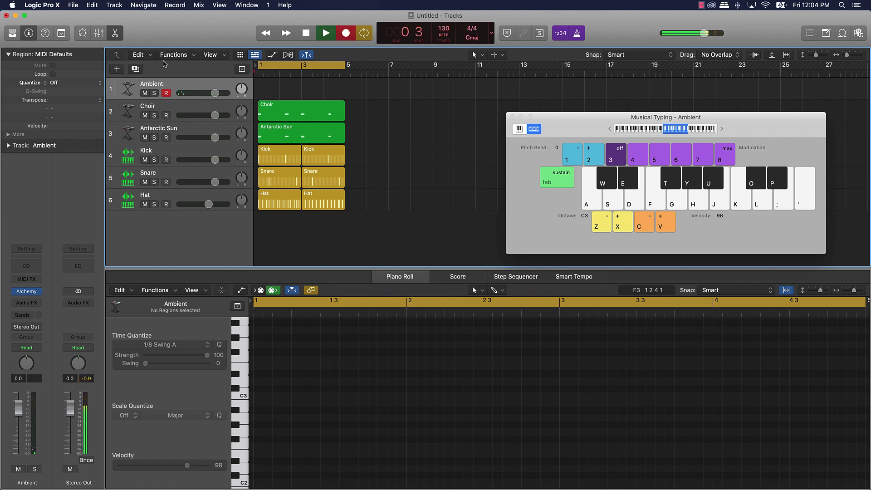
{"action": "key", "text": "a"}
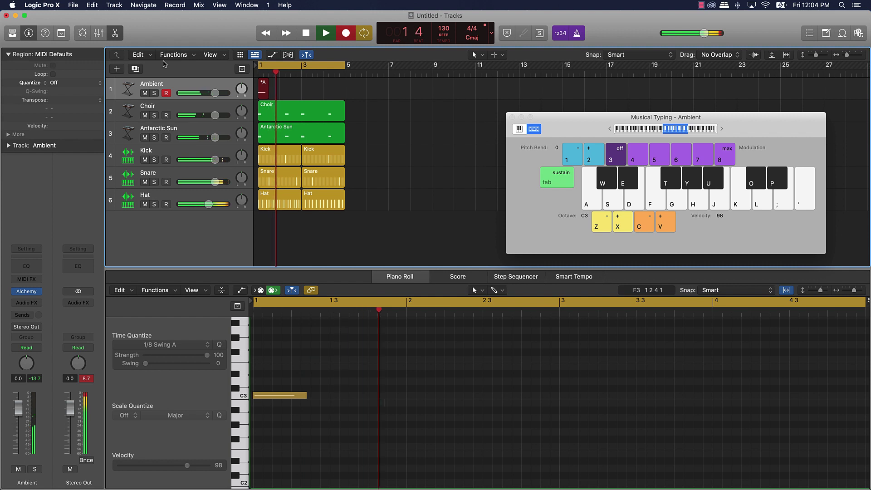
{"action": "key", "text": "w"}
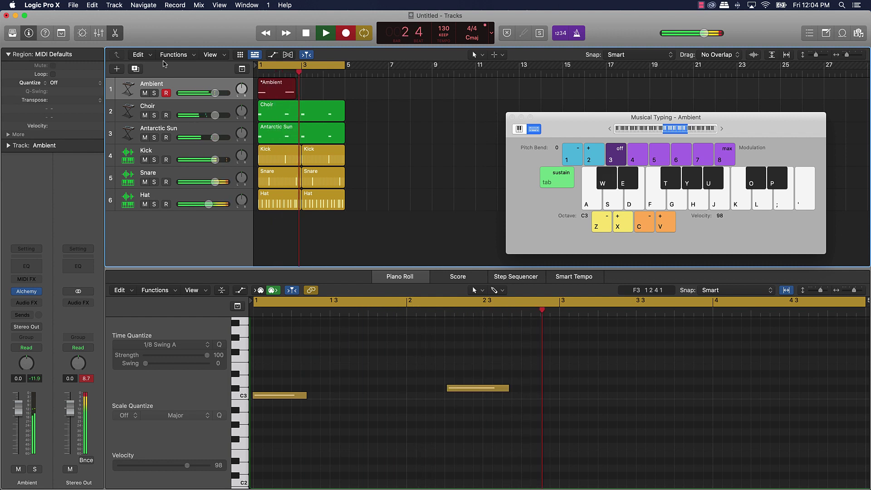
{"action": "key", "text": "a"}
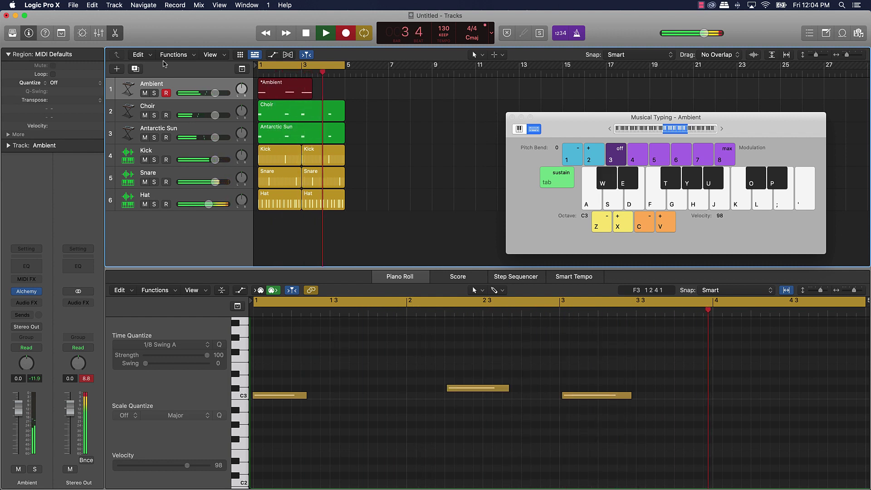
{"action": "key", "text": "w"}
{"action": "key", "text": "o"}
{"action": "key", "text": "k"}
{"action": "key", "text": "f"}
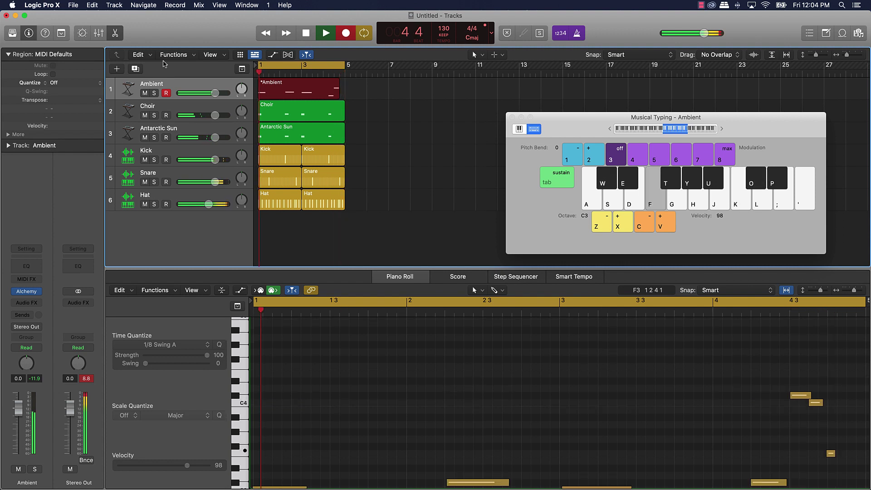
{"action": "key", "text": "space"}
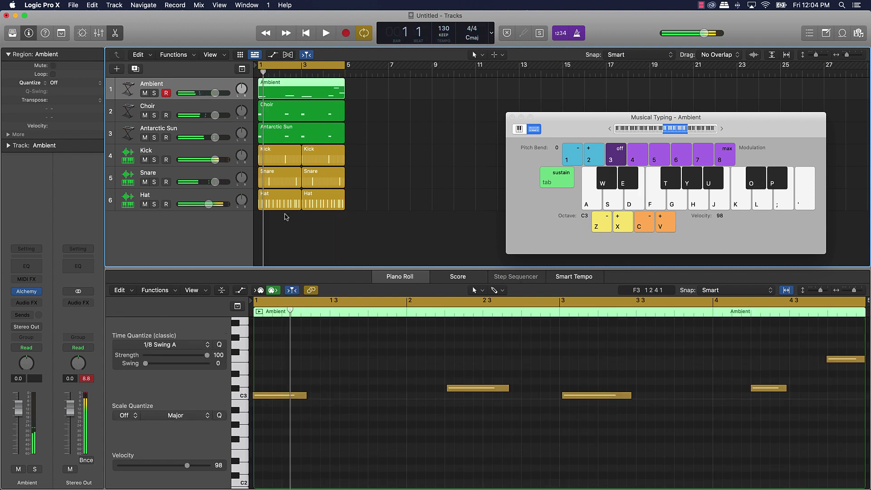
Quantize all notes in the Ambient region to 1/8 Swing A and play the loop to check them
{"action": "left_click", "coordinate": [423, 364]}
{"action": "key", "text": "super+a"}
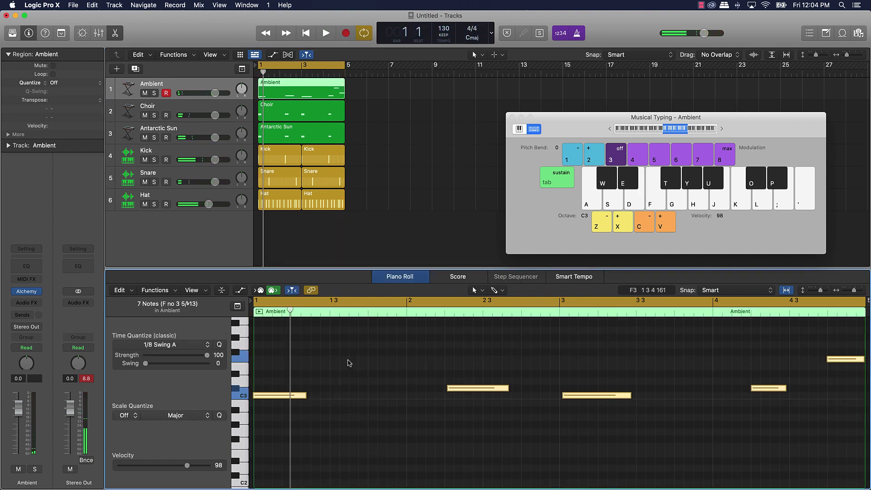
{"action": "left_click", "coordinate": [219, 345]}
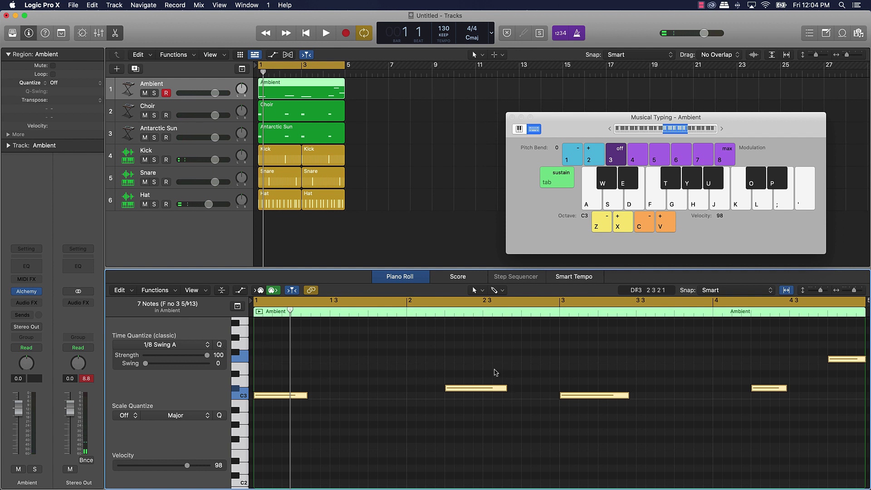
{"action": "scroll", "coordinate": [495, 372], "scroll_direction": "right", "scroll_amount": 10}
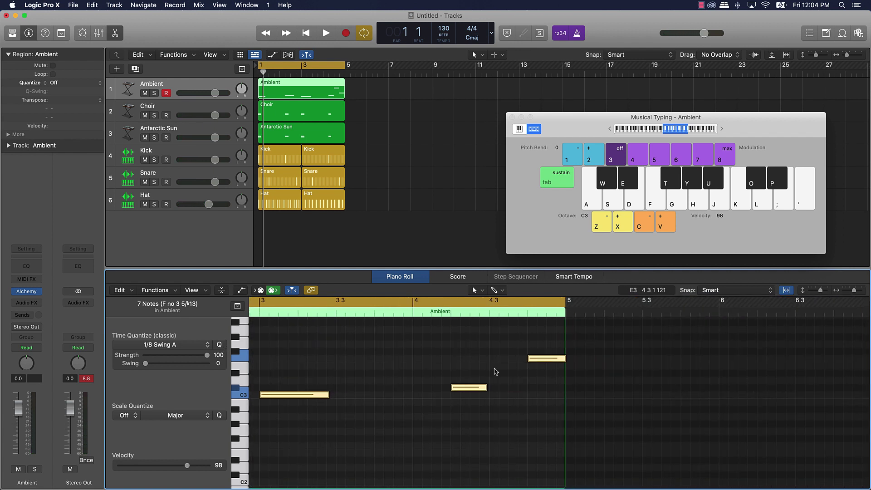
{"action": "scroll", "coordinate": [495, 372], "scroll_direction": "up", "scroll_amount": 5}
{"action": "key", "text": "space"}
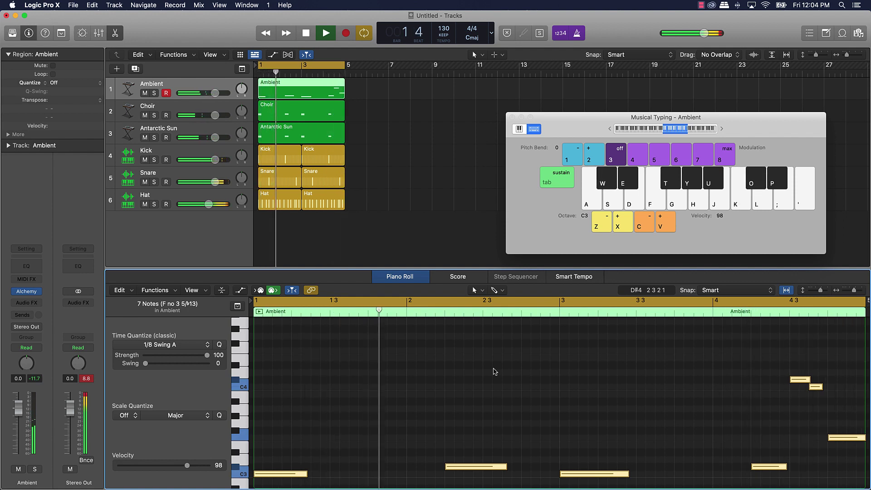
{"action": "key", "text": "space"}
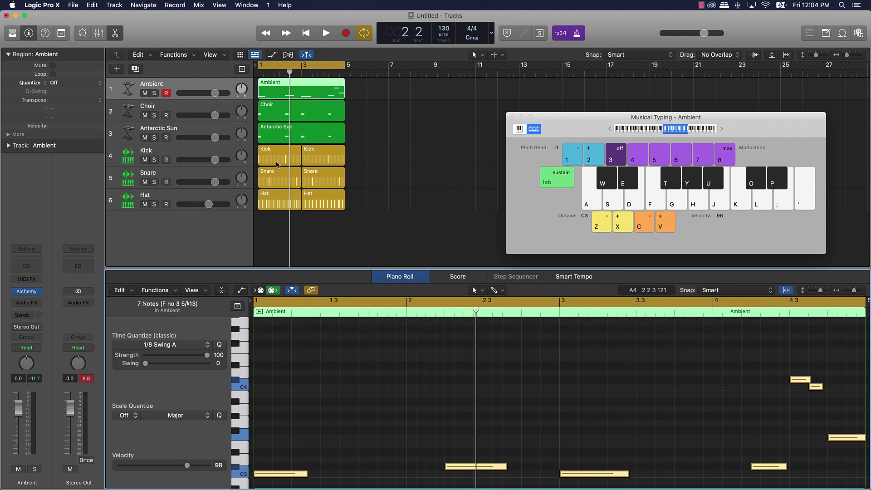
Raise the Musical Typing octave to C4 and try out higher melody notes on the Ambient track
{"action": "key", "text": "a"}
{"action": "key", "text": "x"}
{"action": "key", "text": "semicolon"}
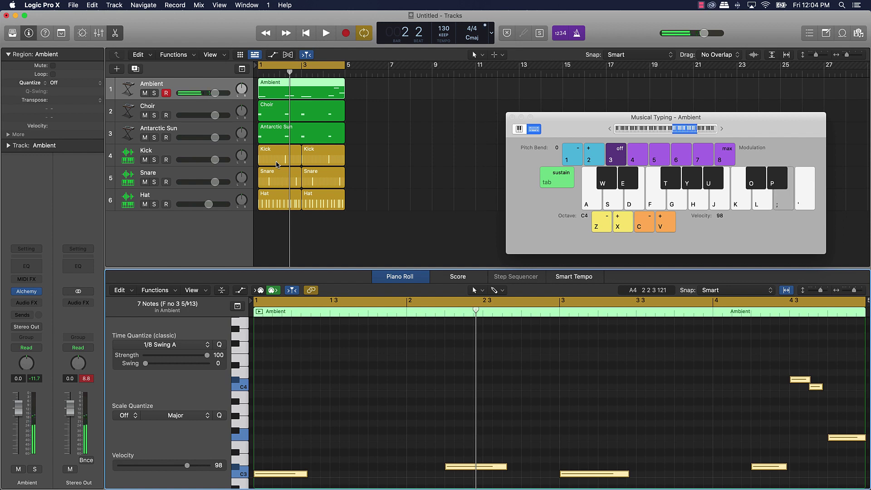
{"action": "key", "text": "l"}
{"action": "key", "text": "p"}
{"action": "key", "text": "apostrophe"}
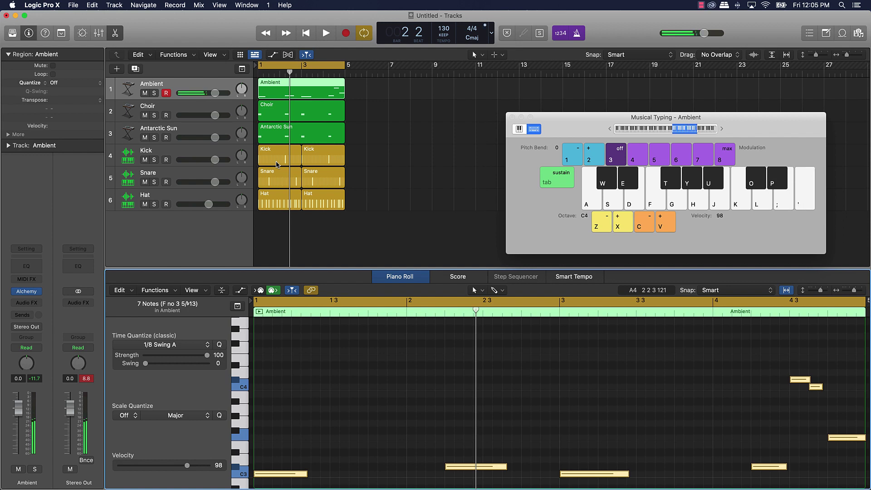
{"action": "key", "text": "k"}
{"action": "key", "text": "k"}
{"action": "key", "text": "g"}
{"action": "key", "text": "h"}
{"action": "key", "text": "y"}
{"action": "key", "text": "apostrophe"}
{"action": "key", "text": "k"}
{"action": "key", "text": "y"}
Play the loop and try the phrase F5, C5, A#4 over it on the Ambient track
{"action": "key", "text": "space"}
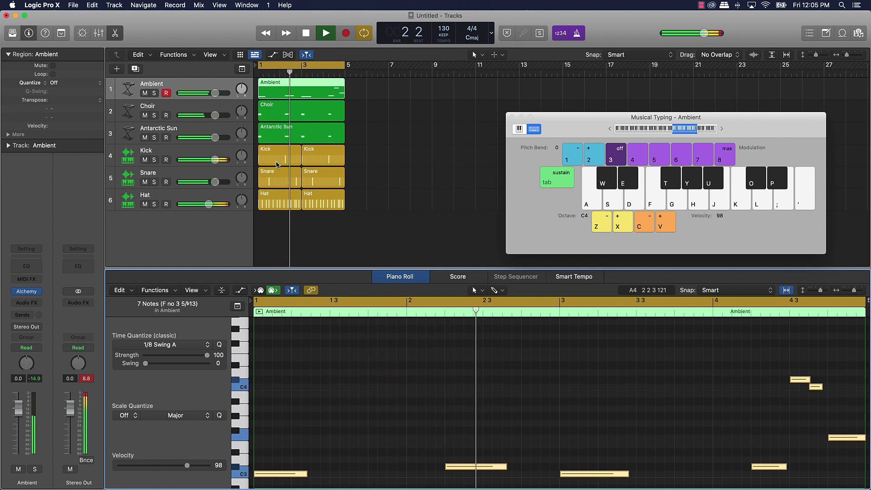
{"action": "key", "text": "apostrophe"}
{"action": "key", "text": "k"}
{"action": "key", "text": "u"}
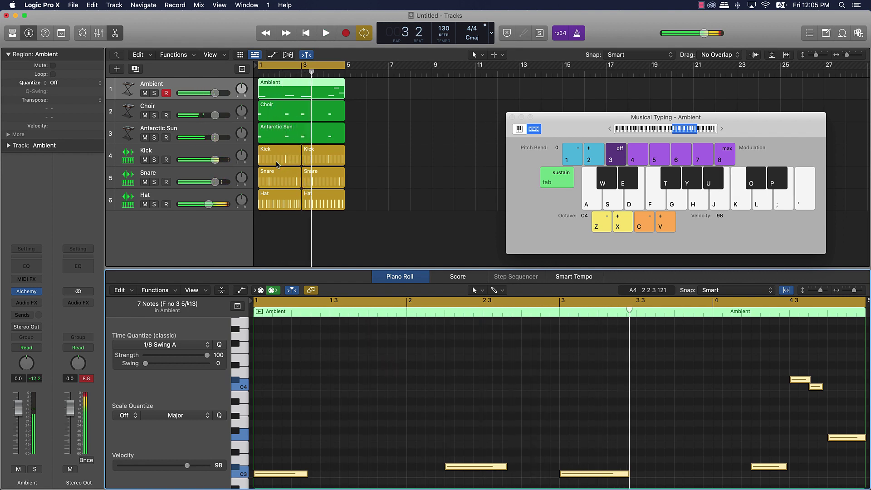
{"action": "key", "text": "space"}
Rehearse the phrase F5, C5, G#4 on the Ambient track
{"action": "key", "text": "apostrophe"}
{"action": "key", "text": "k"}
{"action": "key", "text": "y"}
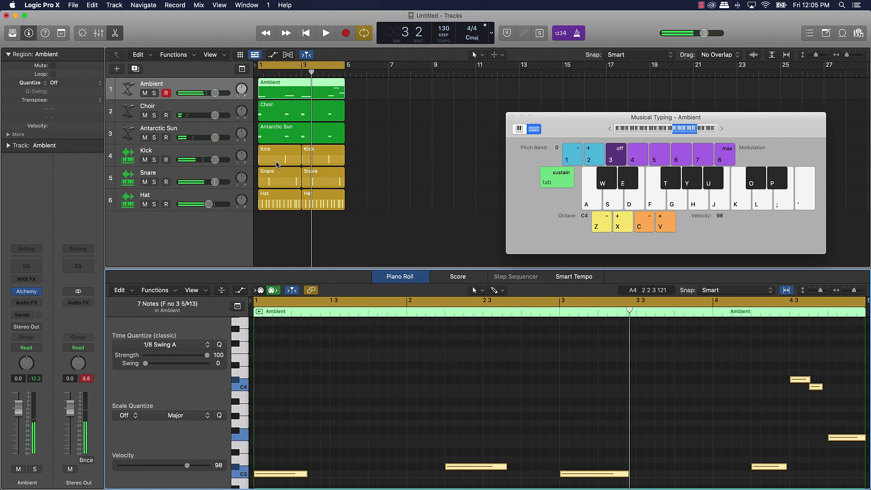
Record the phrase F5, C5, G#4 late in bar 2 of the Ambient region while the loop plays
{"action": "key", "text": "space"}
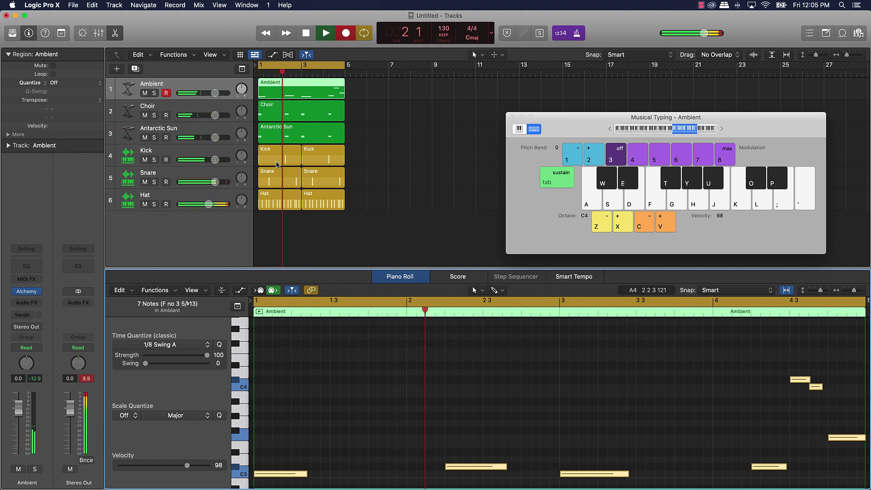
{"action": "key", "text": "r"}
{"action": "key", "text": "apostrophe"}
{"action": "key", "text": "k"}
{"action": "key", "text": "y"}
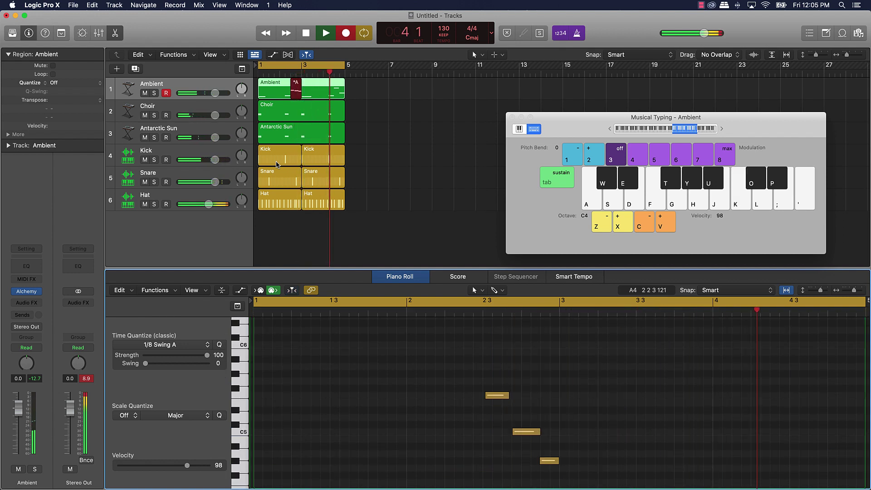
{"action": "key", "text": "w"}
{"action": "key", "text": "a"}
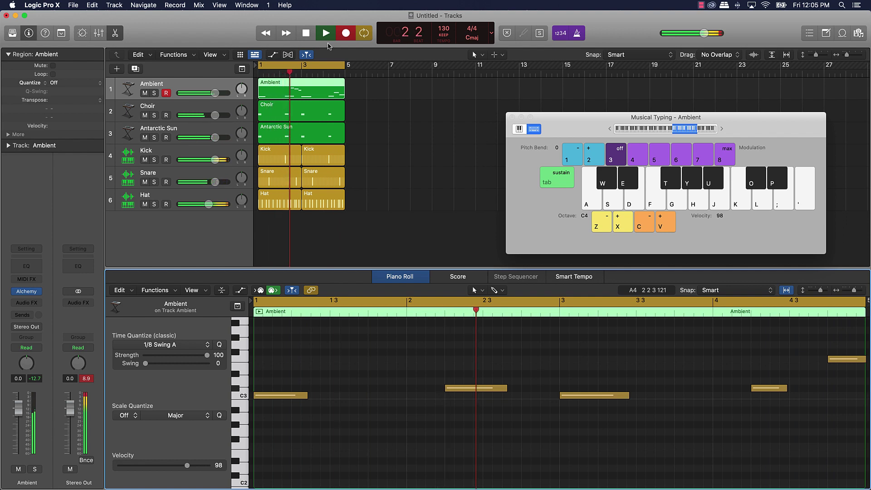
{"action": "key", "text": "apostrophe"}
{"action": "key", "text": "k"}
{"action": "key", "text": "y"}
{"action": "key", "text": "shift+r"}
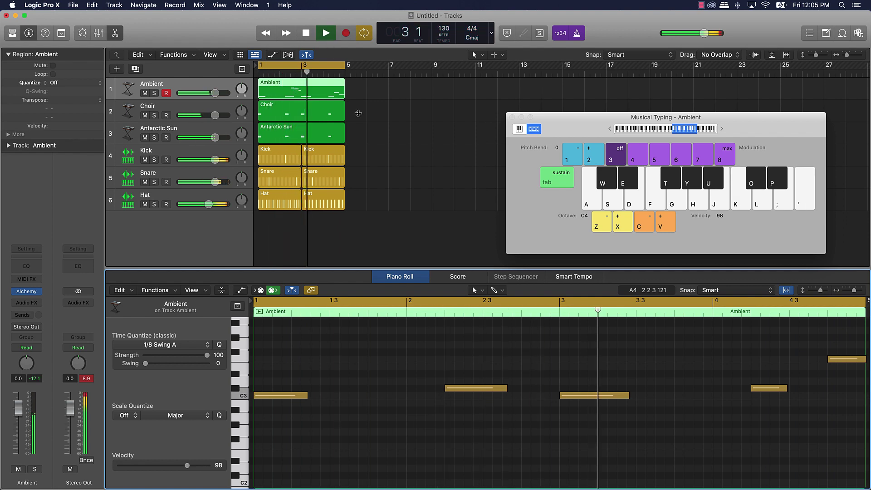
Quantize all notes in the Ambient region to 1/8 Swing A
{"action": "left_click", "coordinate": [610, 414], "text": "ctrl+alt"}
{"action": "left_click", "coordinate": [452, 412], "text": "ctrl+alt"}
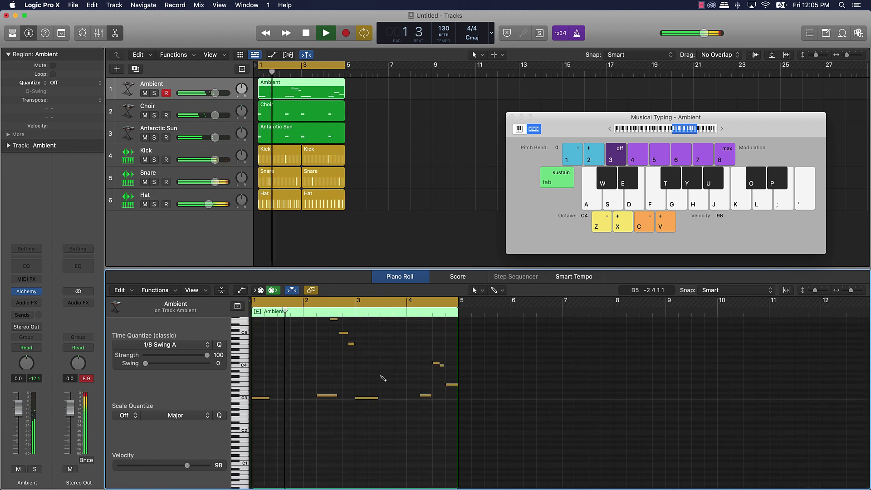
{"action": "key", "text": "super+a"}
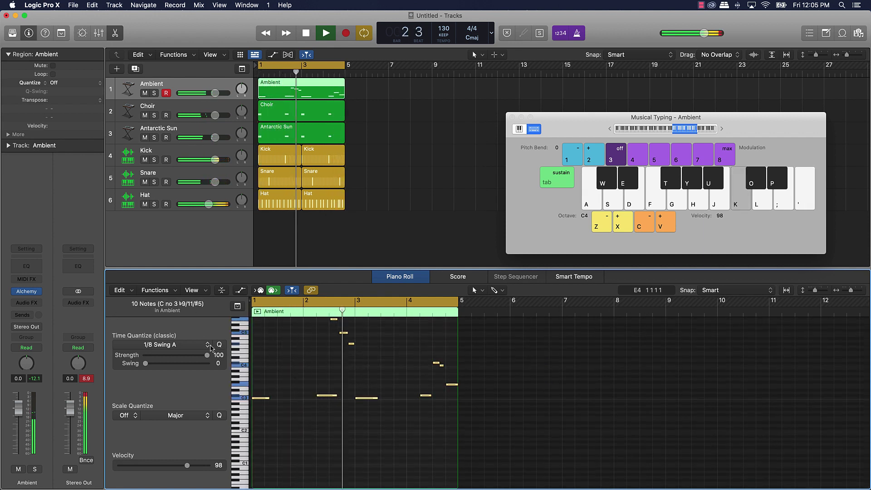
{"action": "left_click", "coordinate": [220, 345]}
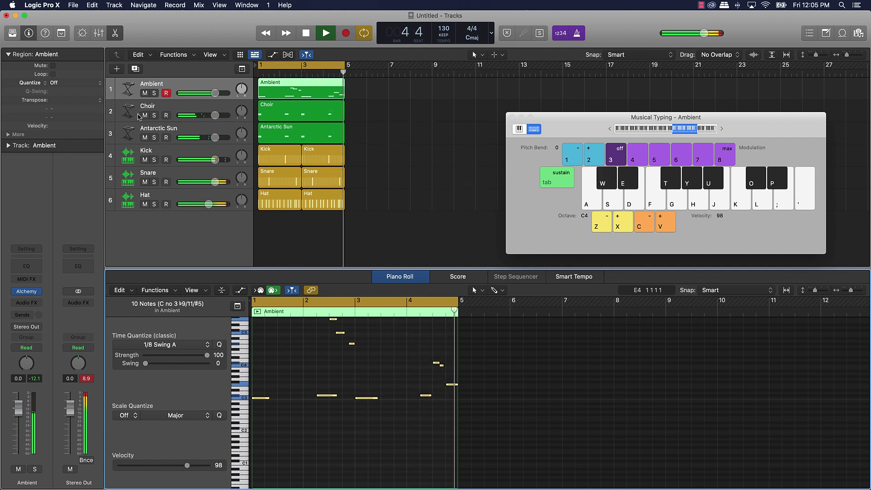
Mute the Choir track
{"action": "left_click", "coordinate": [134, 108]}
{"action": "left_click", "coordinate": [145, 115]}
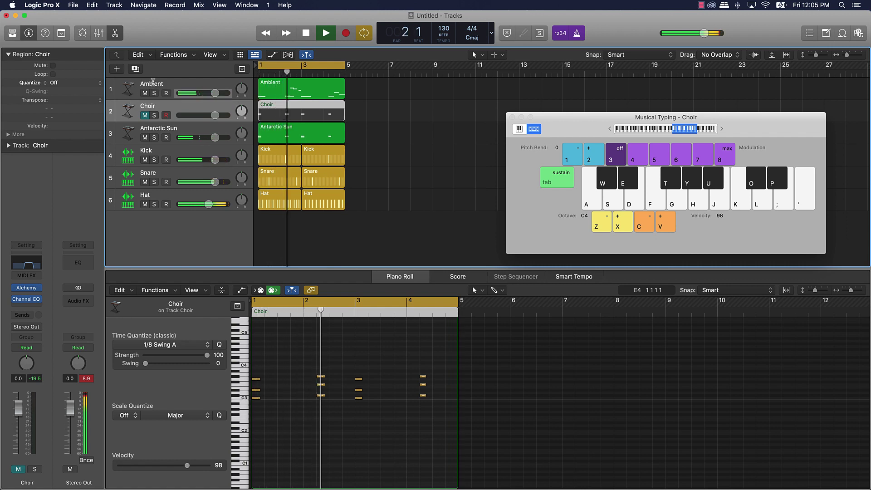
Rename the Ambient track and its region as Sub
{"action": "double_click", "coordinate": [151, 83]}
{"action": "type", "text": "Sub"}
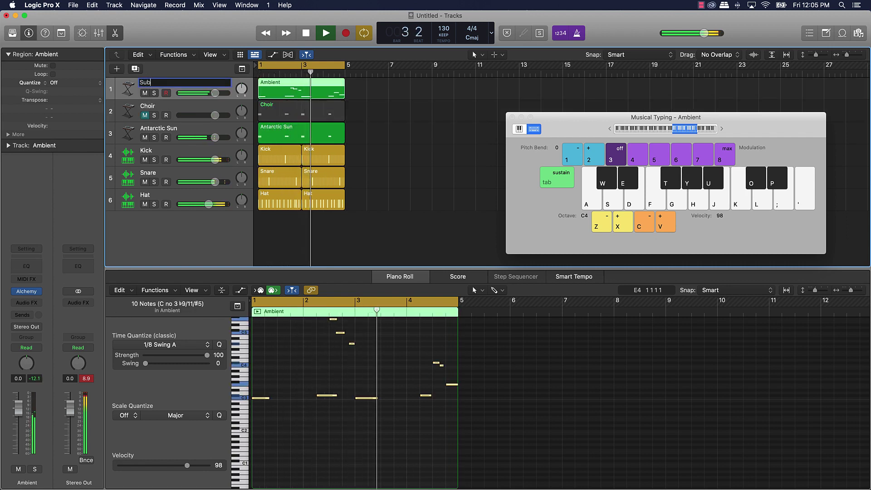
{"action": "key", "text": "Return"}
{"action": "key", "text": "super+a"}
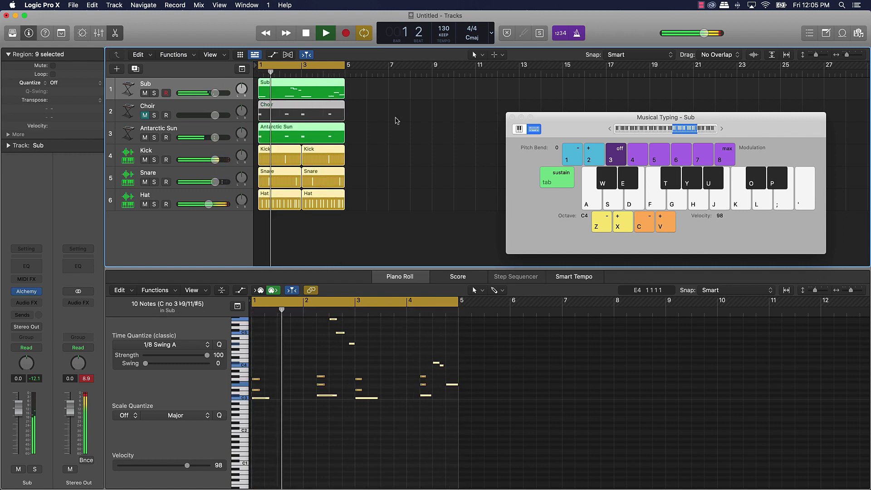
Lower the Hat track's volume to -5.1 dB and play the loop
{"action": "key", "text": "space"}
{"action": "left_click", "coordinate": [255, 217]}
{"action": "left_click_drag", "start_coordinate": [206, 205], "coordinate": [204, 204]}
{"action": "key", "text": "space"}
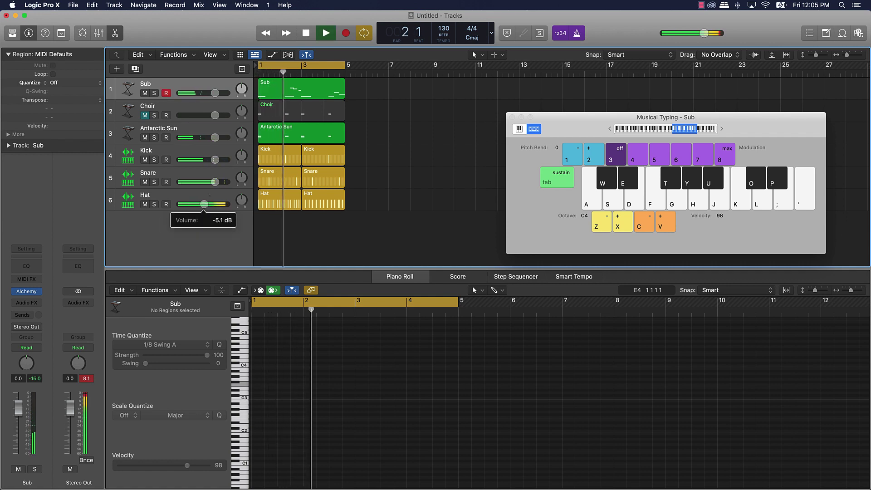
Restart the loop and play F5, C5, G#4 over it on the Sub track
{"action": "key", "text": "space"}
{"action": "key", "text": "space"}
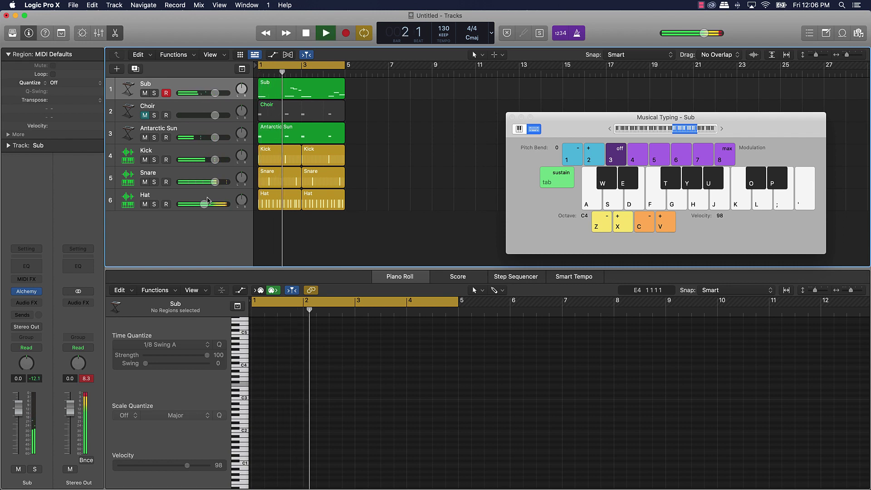
{"action": "key", "text": "apostrophe"}
{"action": "key", "text": "k"}
{"action": "key", "text": "y"}
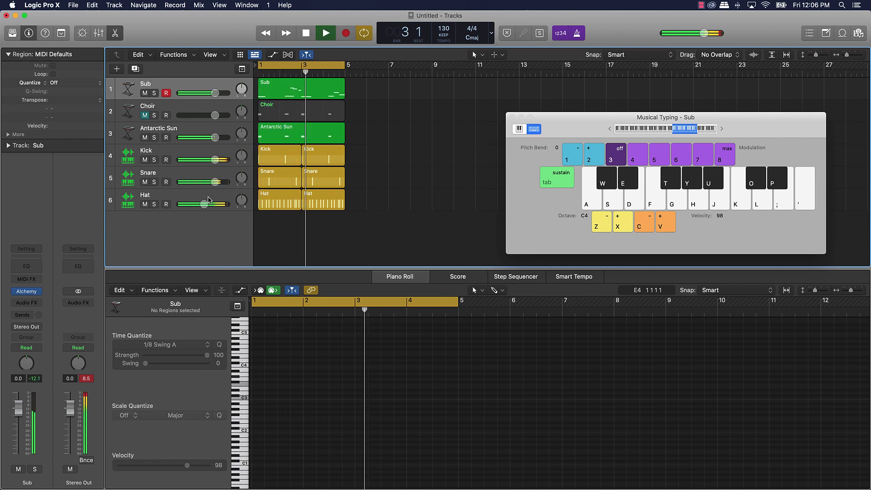
{"action": "key", "text": "space"}
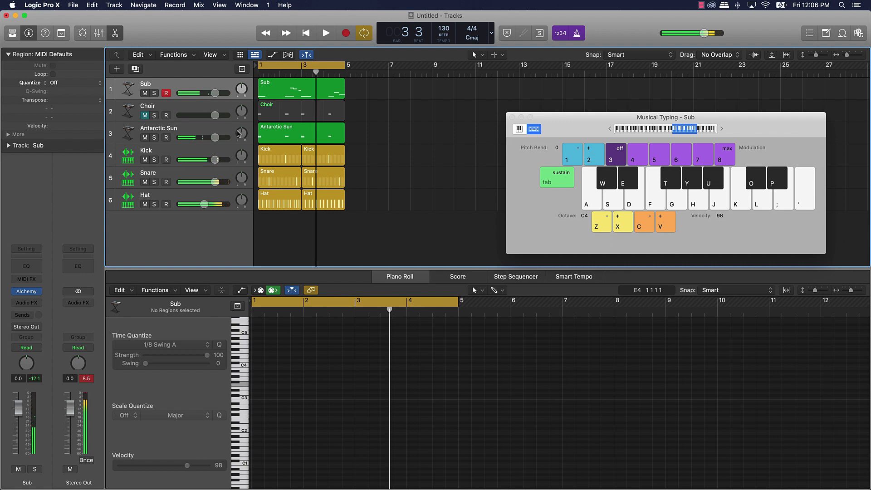
Undo the Sub renaming and the last note quantization
{"action": "left_click", "coordinate": [299, 95]}
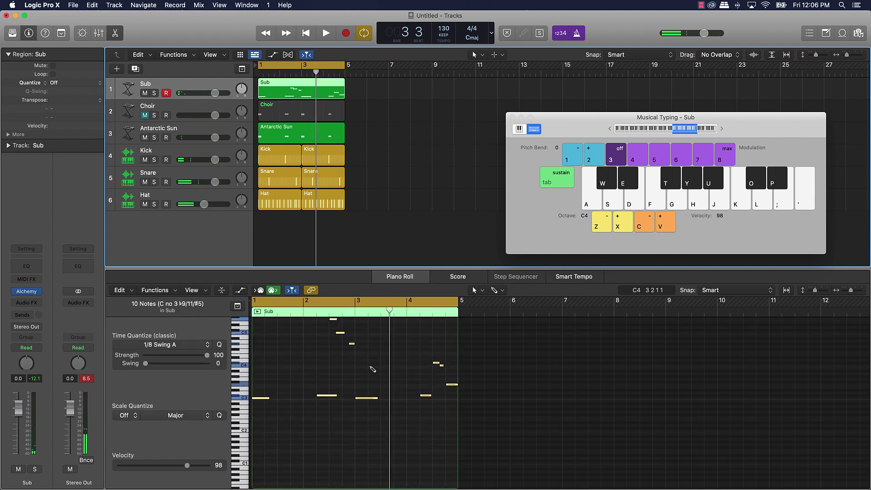
{"action": "key", "text": "super+z"}
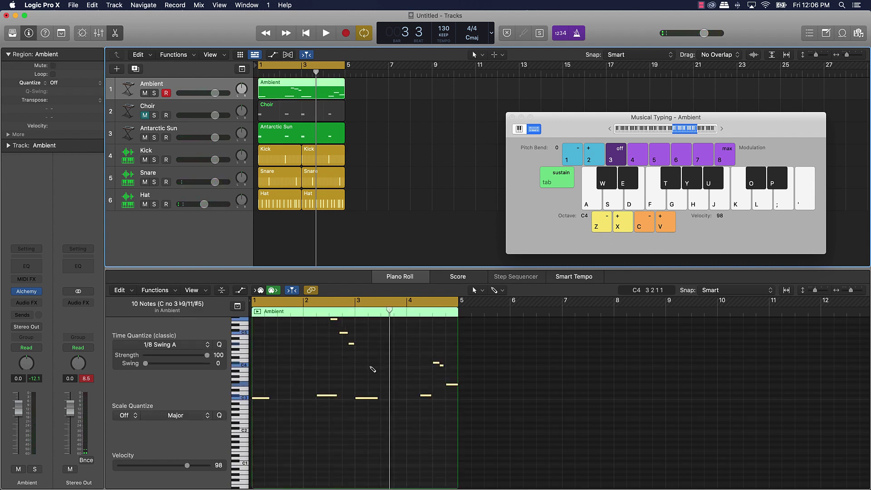
Quantize all notes in the Ambient region to 1/16 Swing A and play the loop
{"action": "left_click", "coordinate": [196, 347]}
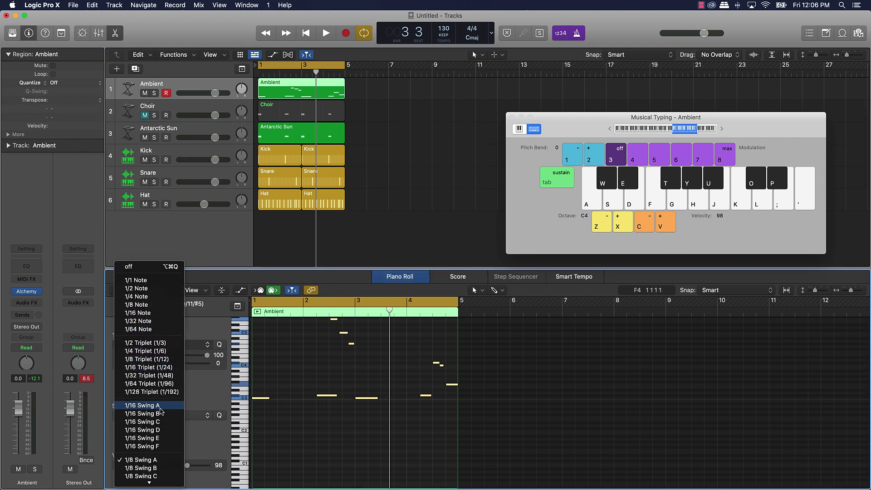
{"action": "left_click", "coordinate": [161, 405]}
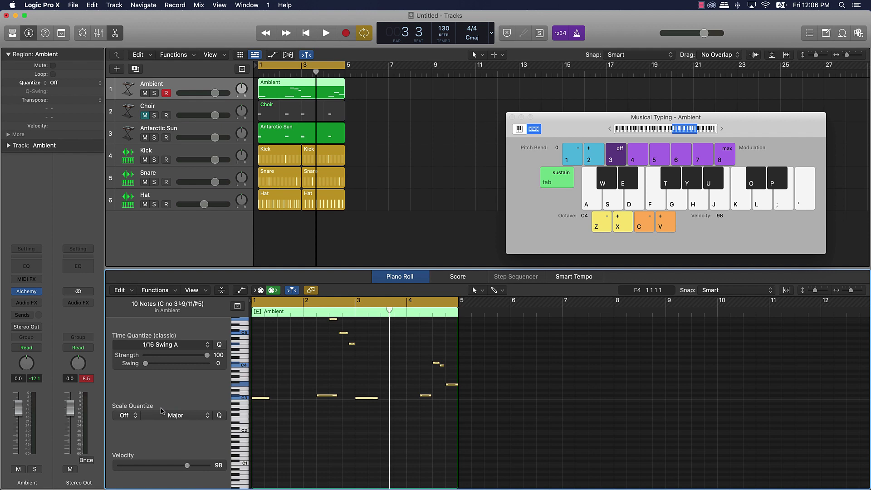
{"action": "key", "text": "space"}
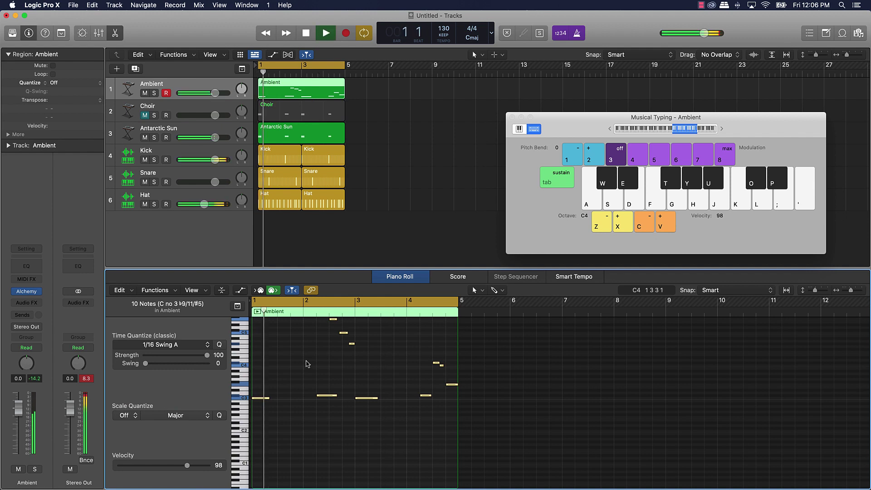
Rename the Ambient track as Sub and name its region after the track
{"action": "double_click", "coordinate": [155, 84]}
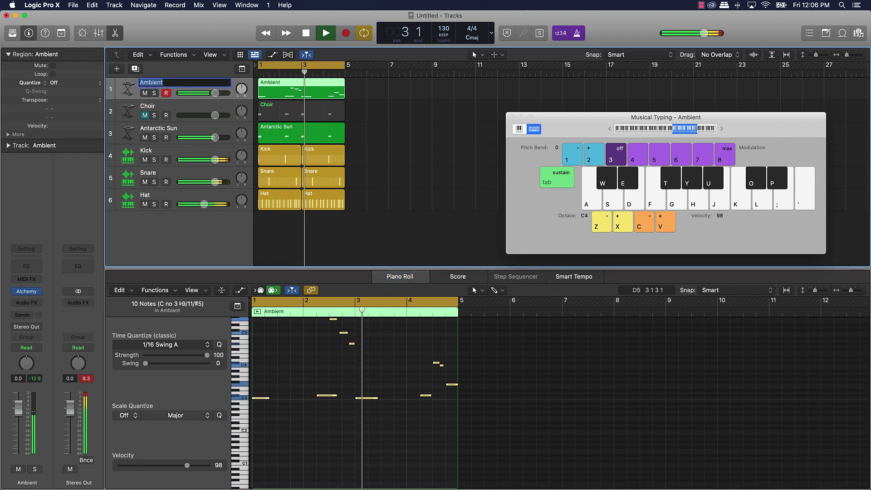
{"action": "type", "text": "Sub"}
{"action": "key", "text": "Return"}
{"action": "key", "text": "super+a"}
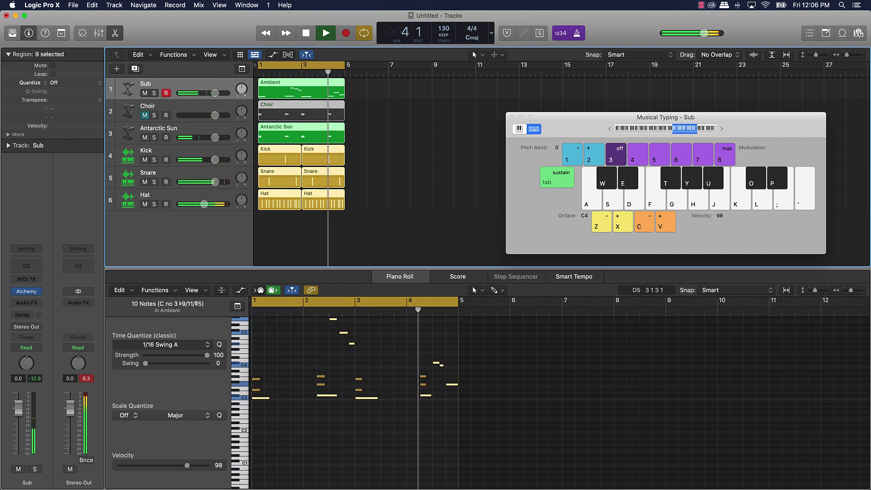
{"action": "key", "text": "shift+alt+n"}
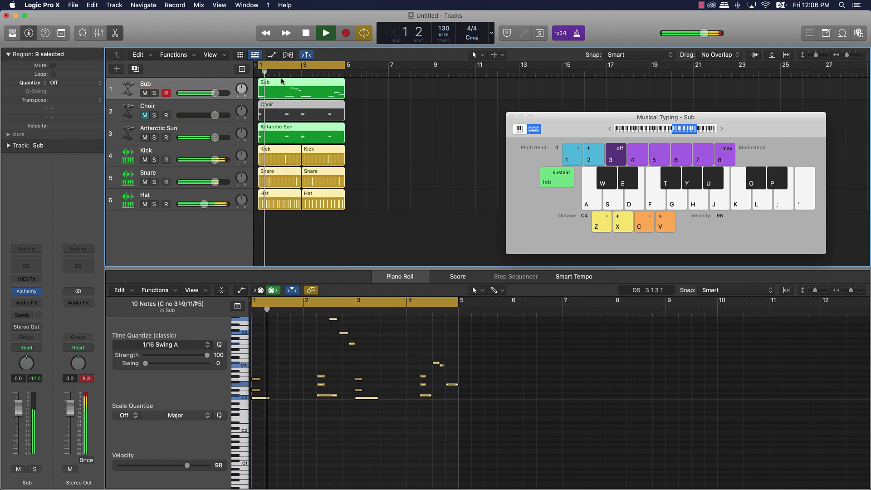
{"action": "left_click", "coordinate": [380, 119]}
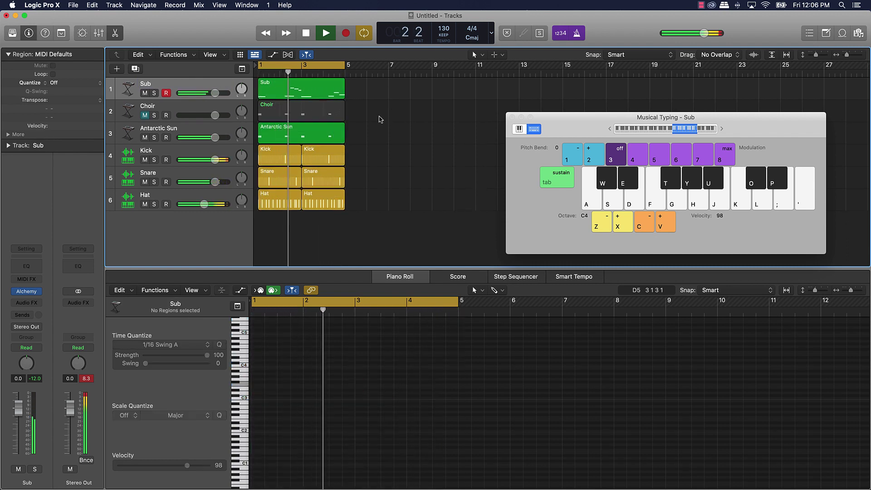
Add one software instrument track with Alchemy below Sub, stop playback and close the instrument window
{"action": "left_click", "coordinate": [117, 68]}
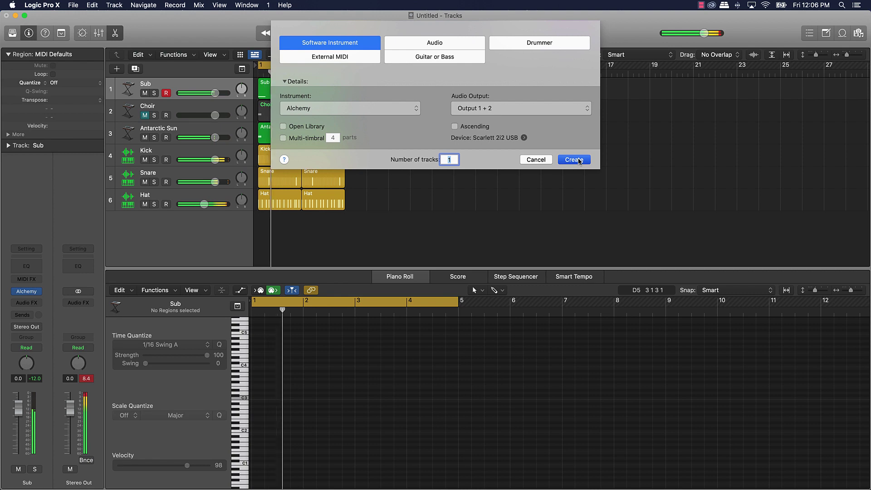
{"action": "key", "text": "Escape"}
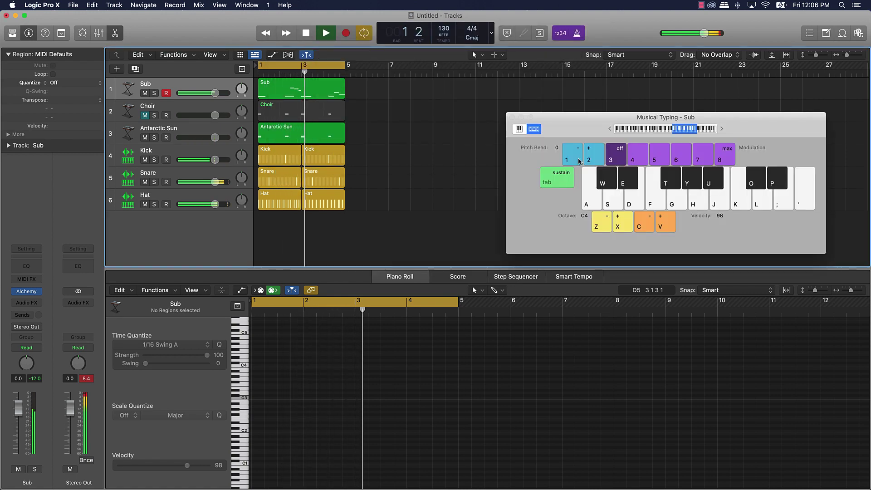
{"action": "key", "text": "alt+super+s"}
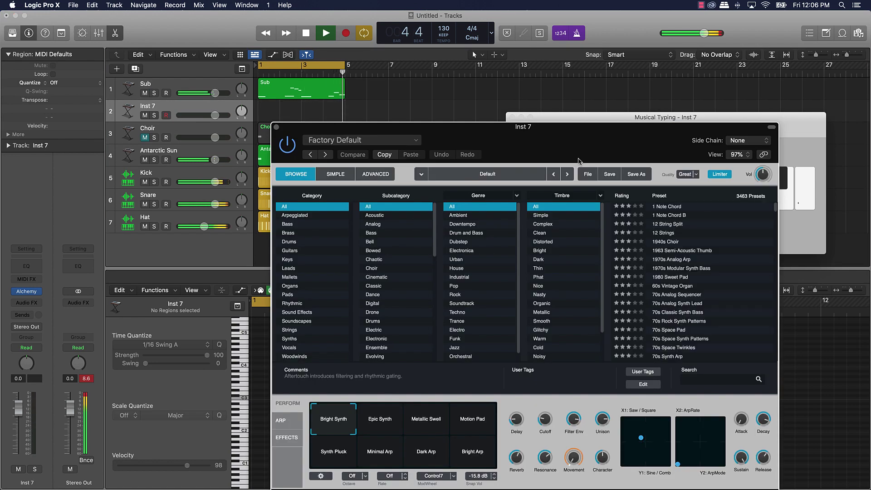
{"action": "key", "text": "space"}
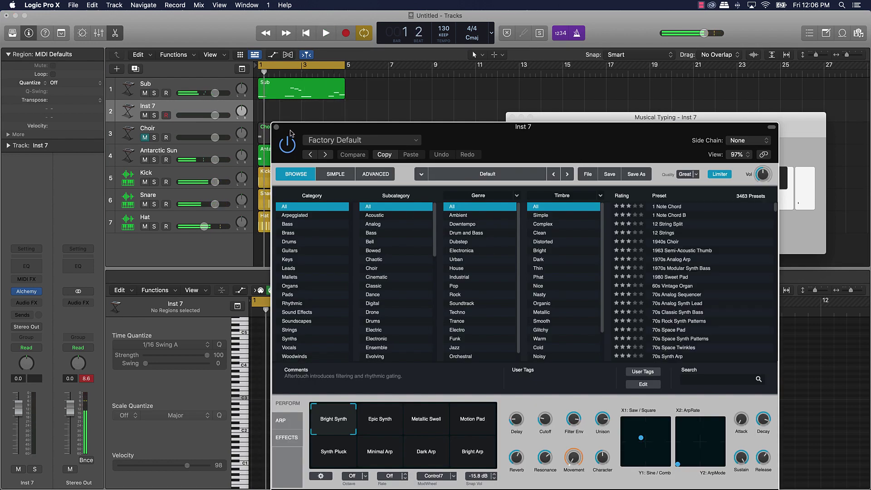
{"action": "left_click", "coordinate": [276, 127]}
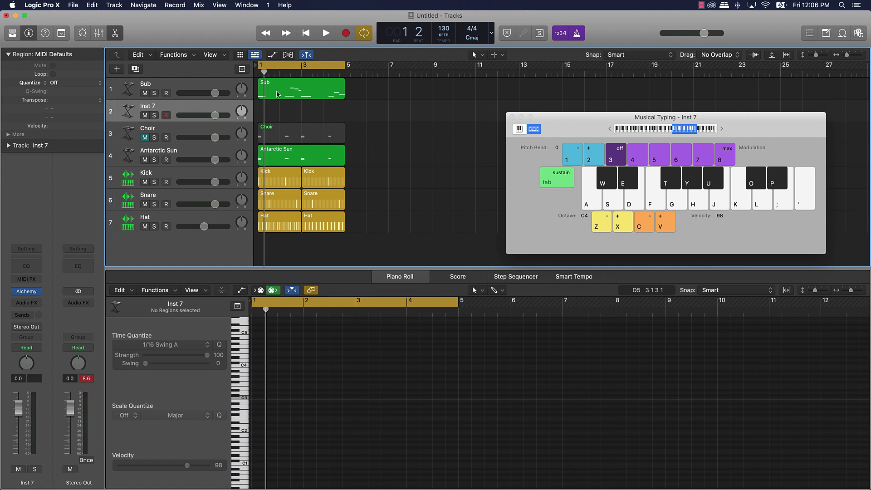
Hide the editor area and mute the Sub and Inst 7 tracks
{"action": "left_click", "coordinate": [116, 34]}
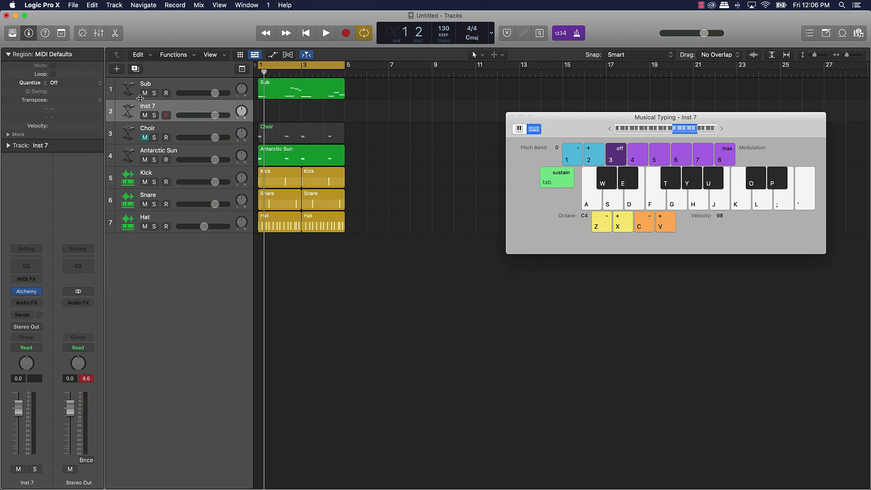
{"action": "left_click_drag", "start_coordinate": [146, 94], "coordinate": [146, 119]}
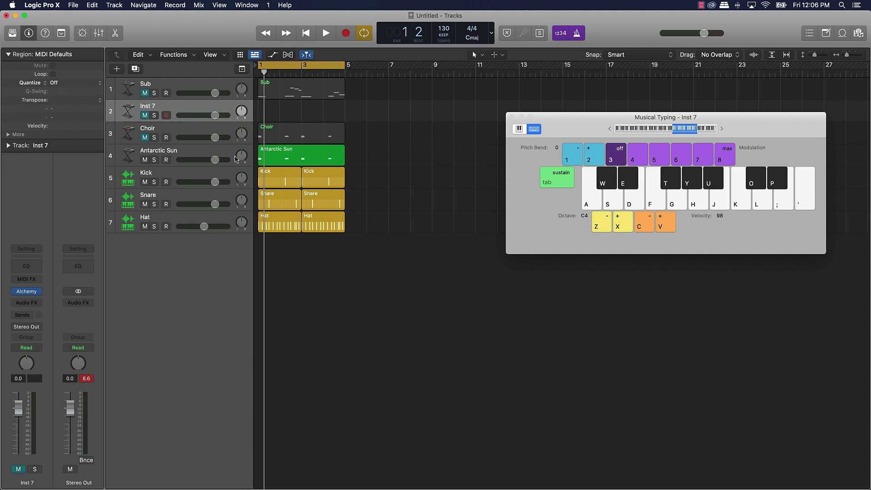
Convert the Antarctic Sun region into a new Quick Sampler (Original) track and audition a note on it
{"action": "left_click_drag", "start_coordinate": [269, 158], "coordinate": [148, 364]}
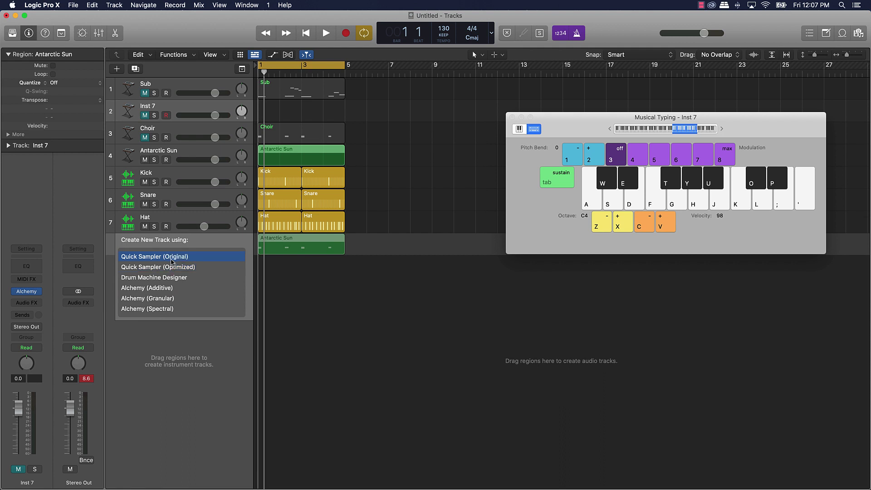
{"action": "key", "text": "Escape"}
{"action": "key", "text": "space"}
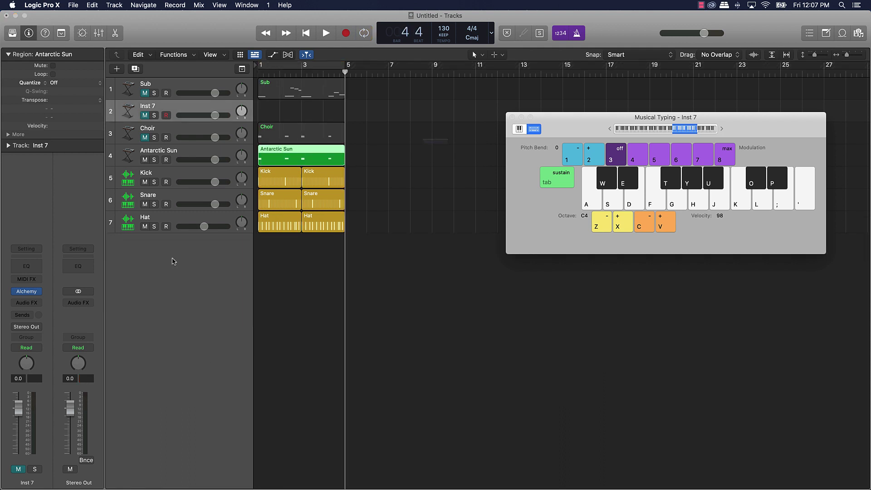
{"action": "key", "text": "ctrl+e"}
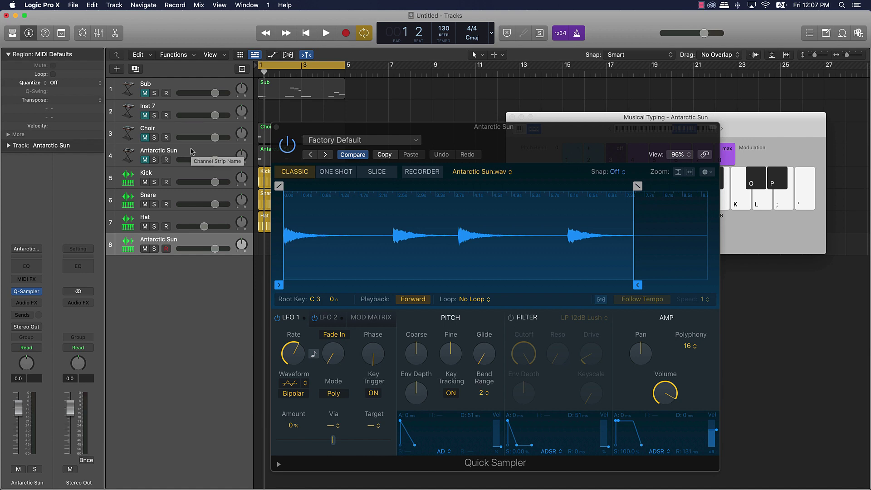
{"action": "key", "text": "j"}
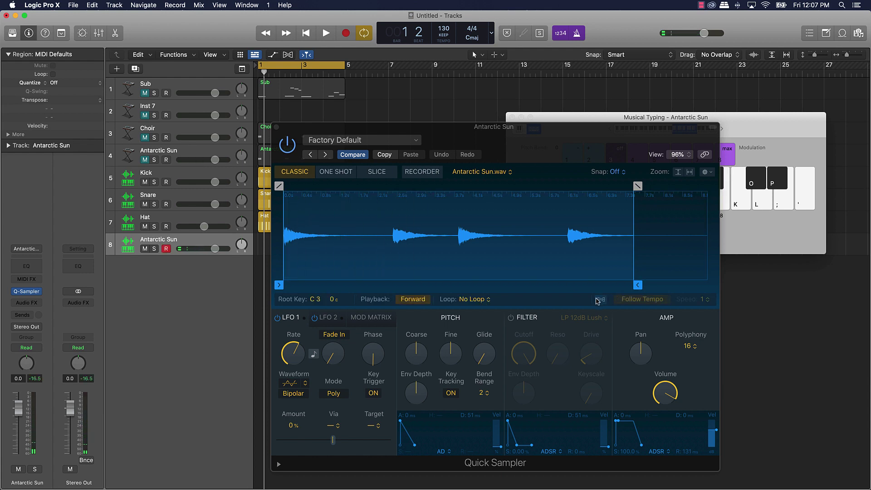
Turn on Flex with Follow Tempo for the Antarctic Sun sample in Quick Sampler and close the instrument window
{"action": "left_click", "coordinate": [622, 301]}
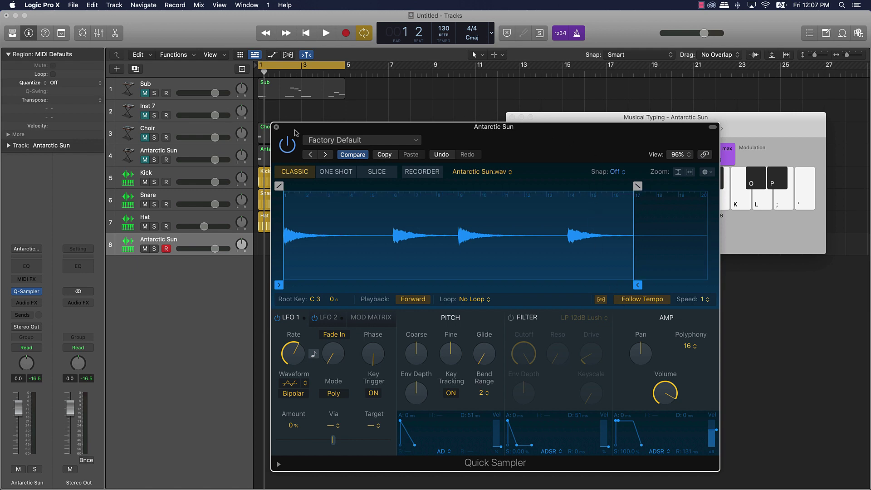
{"action": "left_click", "coordinate": [277, 127]}
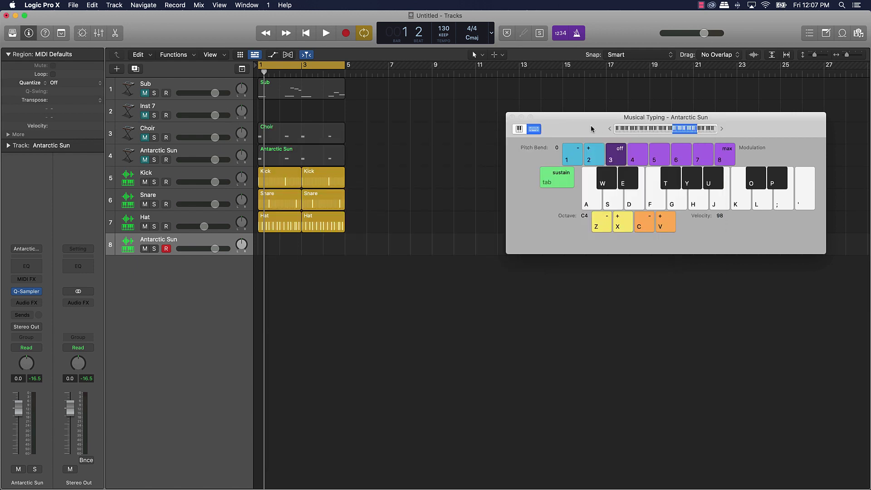
Audition the sampled Antarctic Sun chords on different notes and octaves, leaving Musical Typing at octave C3
{"action": "key", "text": "z"}
{"action": "key", "text": "j"}
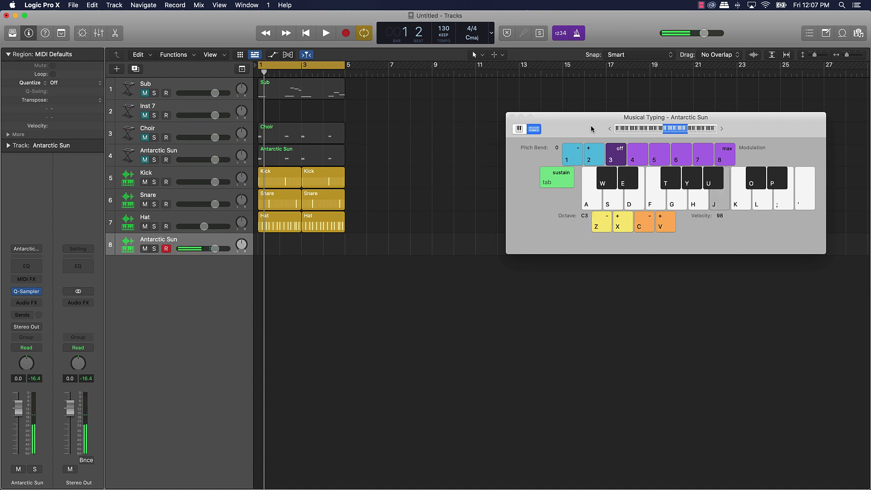
{"action": "key", "text": "k"}
{"action": "key", "text": "a"}
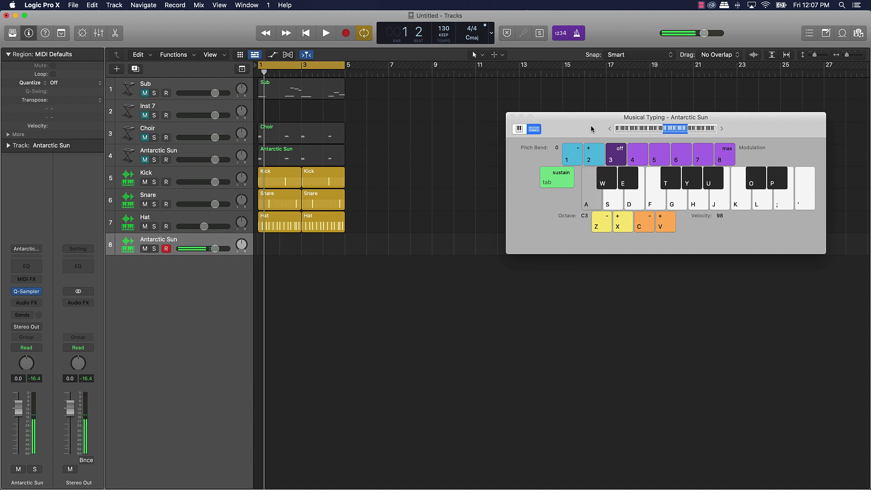
{"action": "key", "text": "j"}
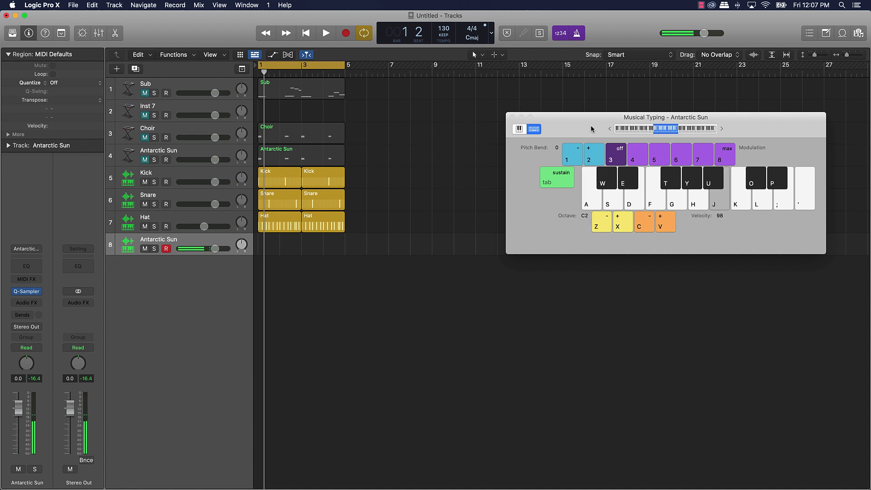
{"action": "key", "text": "x"}
{"action": "key", "text": "j"}
Record one sustained B across the four-bar cycle on the Antarctic Sun sampler track, then stop
{"action": "key", "text": "r"}
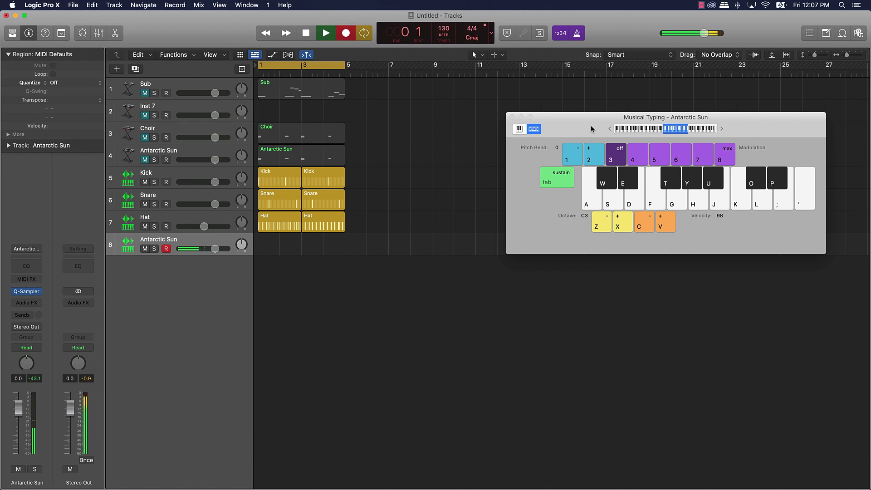
{"action": "key", "text": "j"}
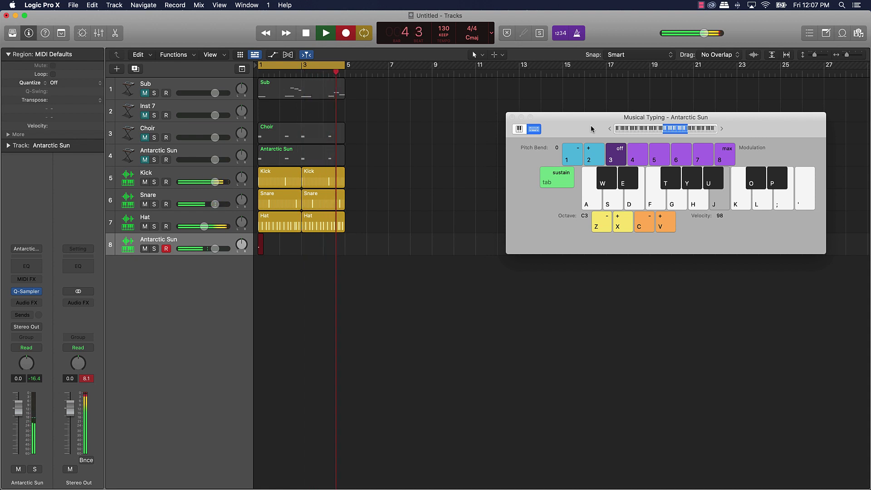
{"action": "key", "text": "space"}
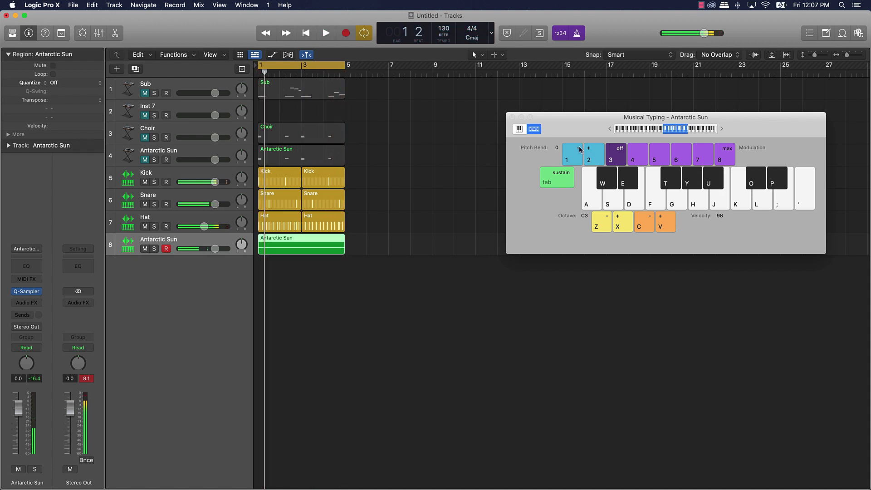
Unmute the original Sub track, convert its region into a new Quick Sampler track and close the instrument window
{"action": "left_click", "coordinate": [278, 94]}
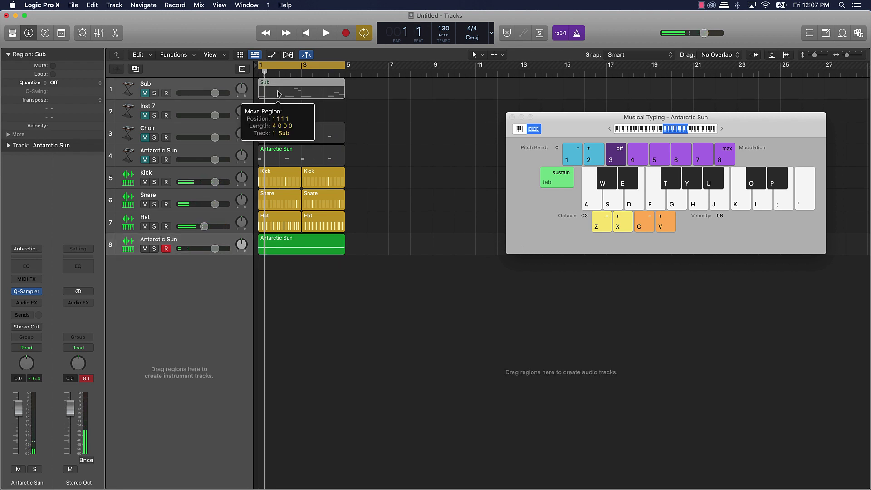
{"action": "left_click", "coordinate": [277, 90]}
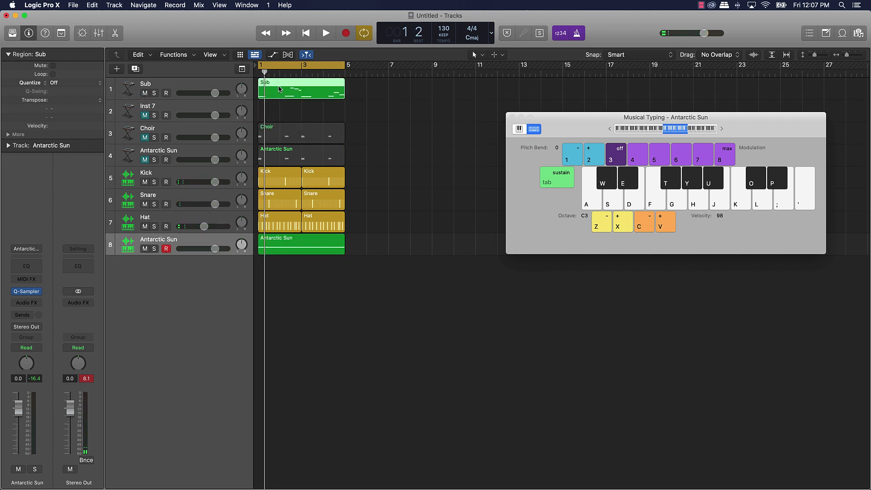
{"action": "left_click_drag", "start_coordinate": [278, 89], "coordinate": [278, 267]}
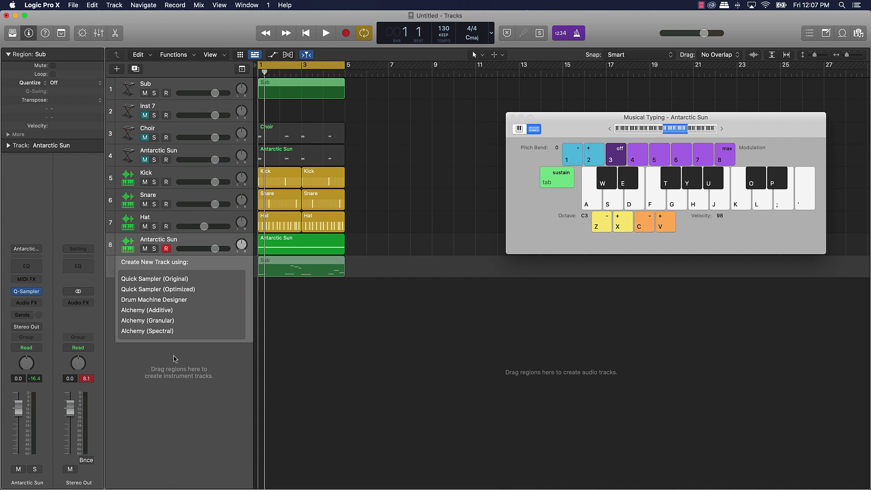
{"action": "key", "text": "Escape"}
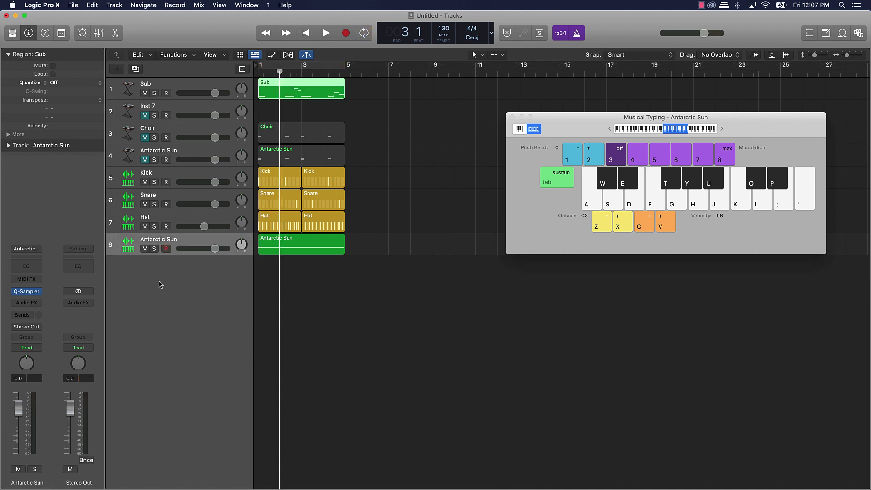
{"action": "key", "text": "Return"}
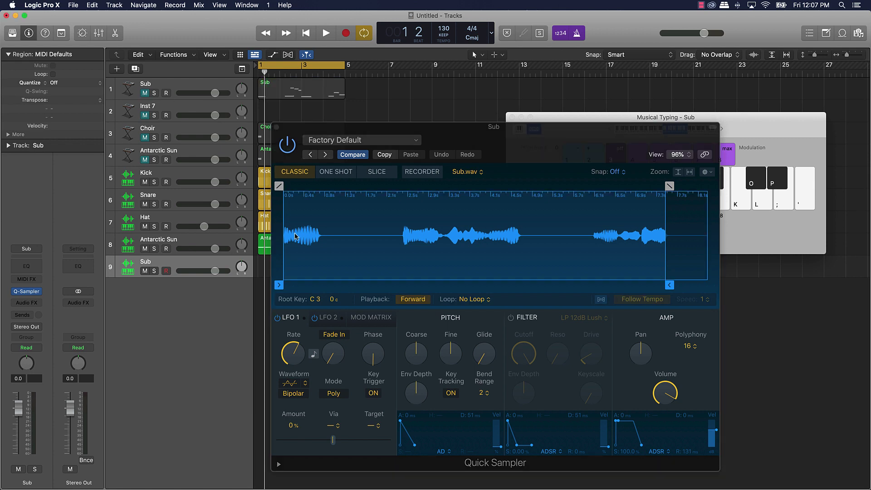
{"action": "left_click", "coordinate": [276, 128]}
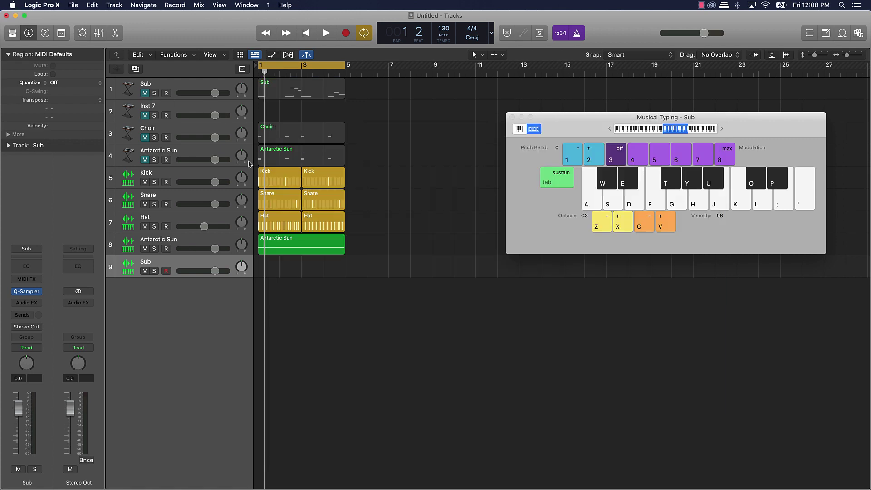
Reopen the new Sub track's Quick Sampler, turn on Flex with Follow Tempo and close the window
{"action": "left_click", "coordinate": [25, 295]}
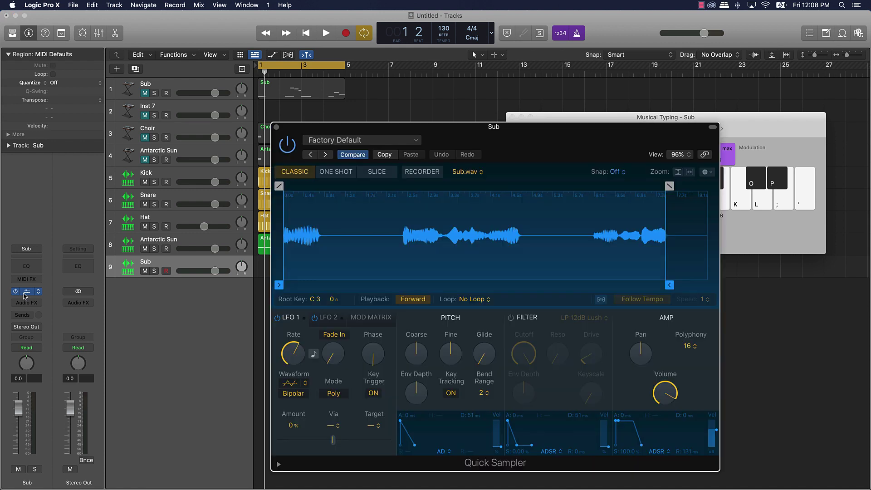
{"action": "left_click", "coordinate": [601, 299]}
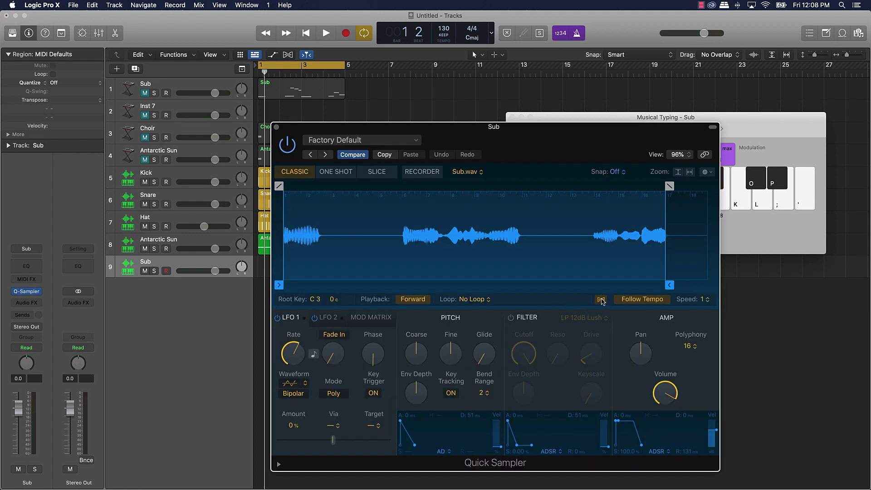
{"action": "left_click", "coordinate": [634, 302]}
{"action": "left_click", "coordinate": [276, 128]}
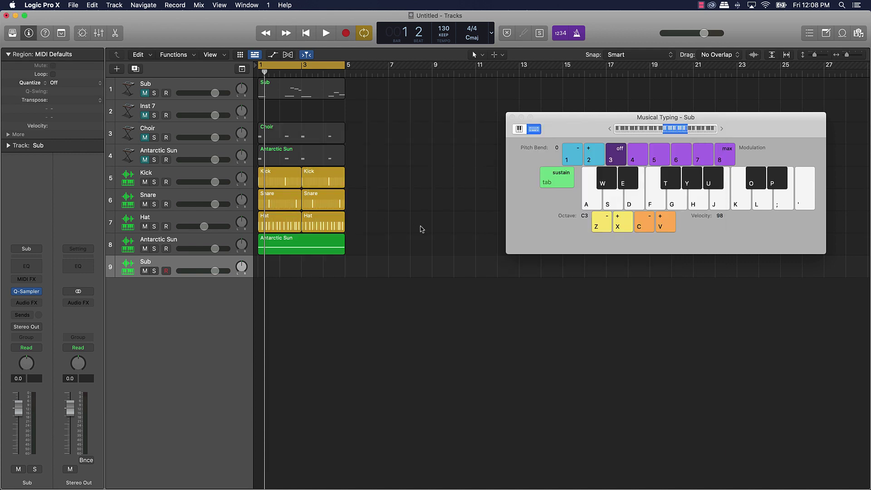
Audition the sampled Sub, lower Musical Typing to octave C2 and raise the new Sub track's volume to 4.5 dB
{"action": "key", "text": "j"}
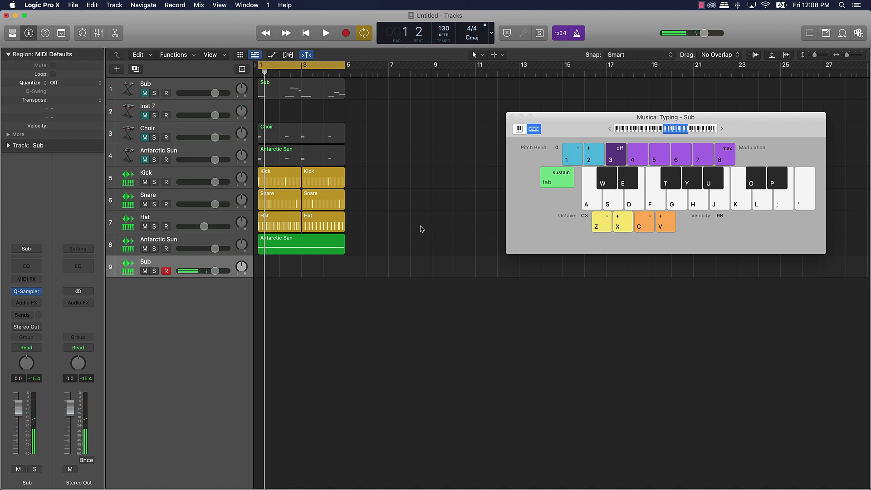
{"action": "key", "text": "z"}
{"action": "key", "text": "j"}
{"action": "left_click_drag", "start_coordinate": [223, 271], "coordinate": [232, 271]}
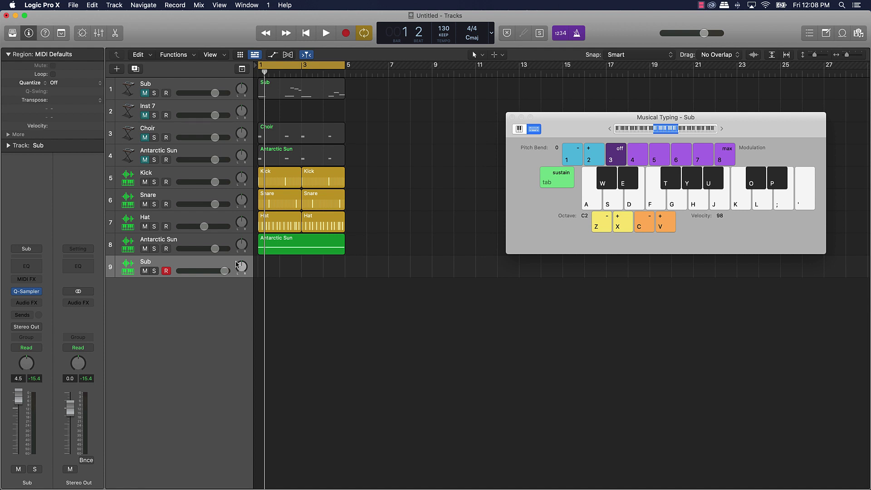
Record one sustained B across the four-bar cycle on the Sub sampler track, then stop
{"action": "key", "text": "space"}
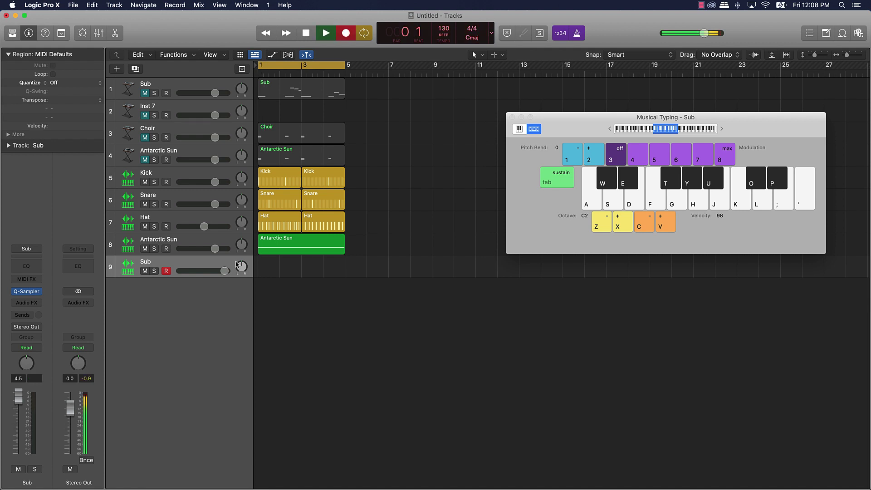
{"action": "key", "text": "j"}
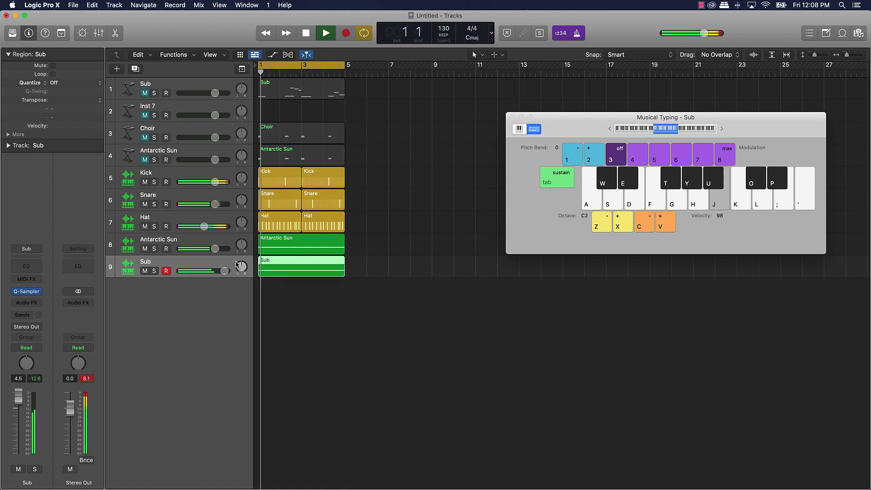
{"action": "key", "text": "space"}
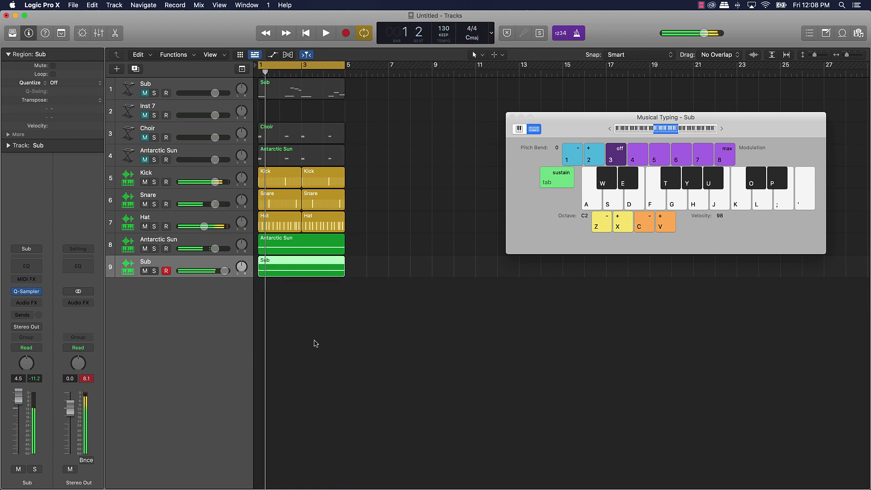
Open the recorded Sub and Antarctic Sun regions in the Piano Roll and quantize their held notes to 1/16 Swing A
{"action": "double_click", "coordinate": [302, 267]}
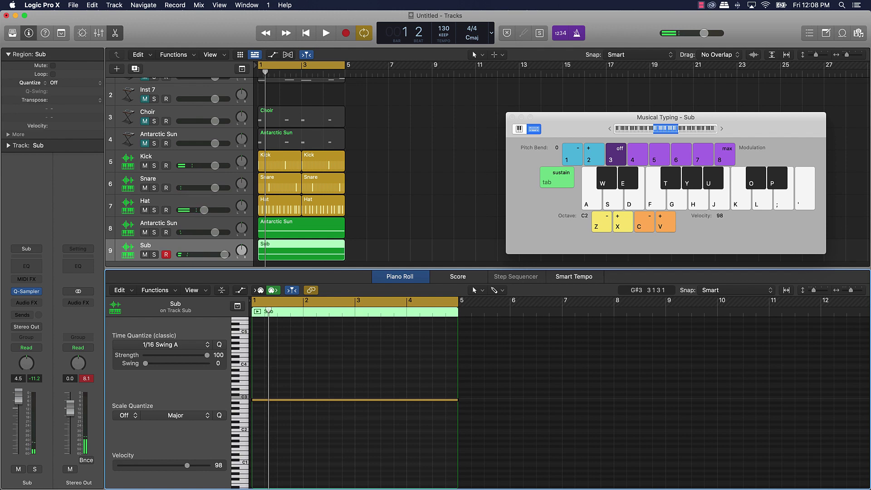
{"action": "key", "text": "super+a"}
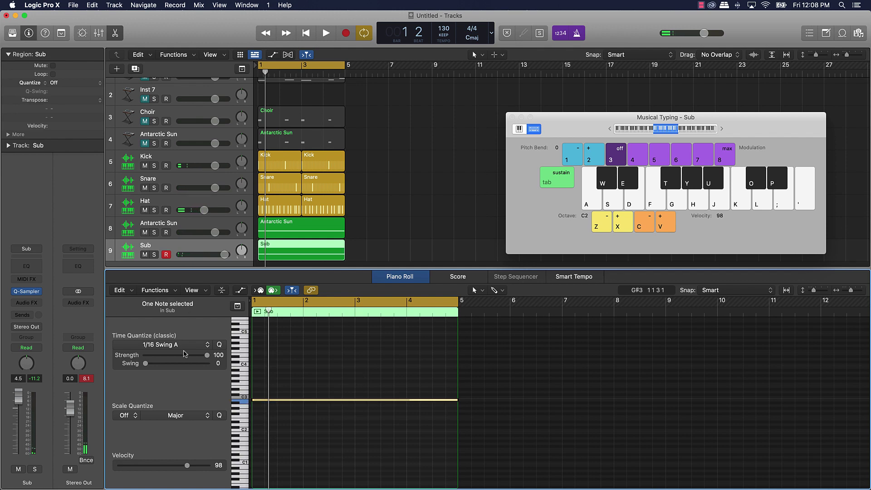
{"action": "left_click", "coordinate": [303, 224]}
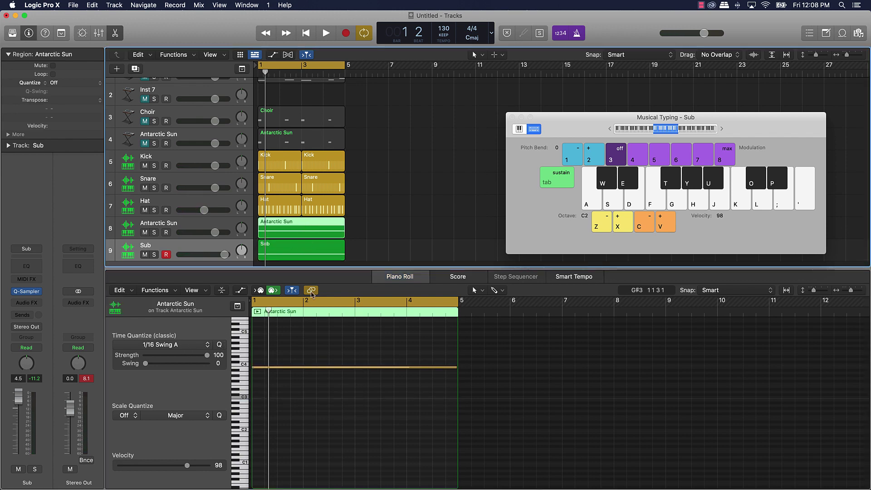
{"action": "left_click", "coordinate": [311, 383]}
{"action": "key", "text": "super+a"}
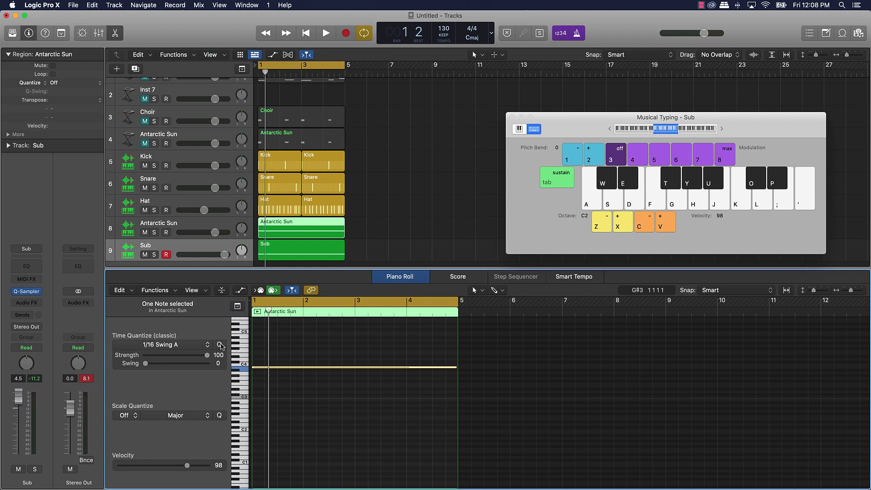
{"action": "left_click", "coordinate": [311, 357]}
Play back the four-bar loop with the drums and both sampler tracks, then stop
{"action": "key", "text": "space"}
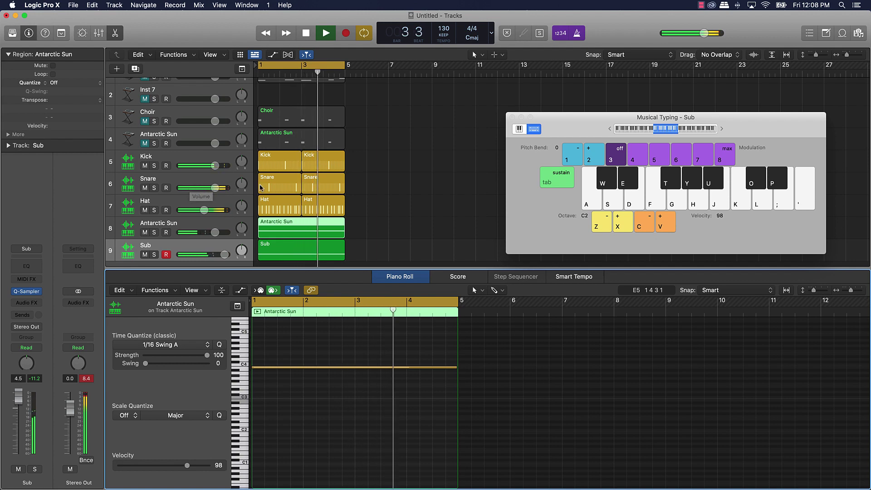
{"action": "scroll", "coordinate": [385, 186], "scroll_direction": "down", "scroll_amount": 2}
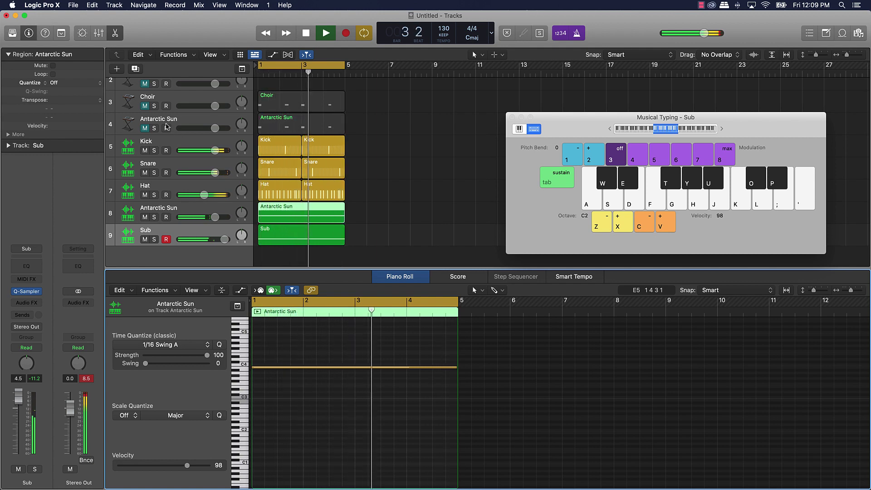
{"action": "key", "text": "space"}
Duplicate the Antarctic Sun sampler track with its settings and audition a B at octave C2 on the copy
{"action": "left_click", "coordinate": [198, 208]}
{"action": "key", "text": "super+d"}
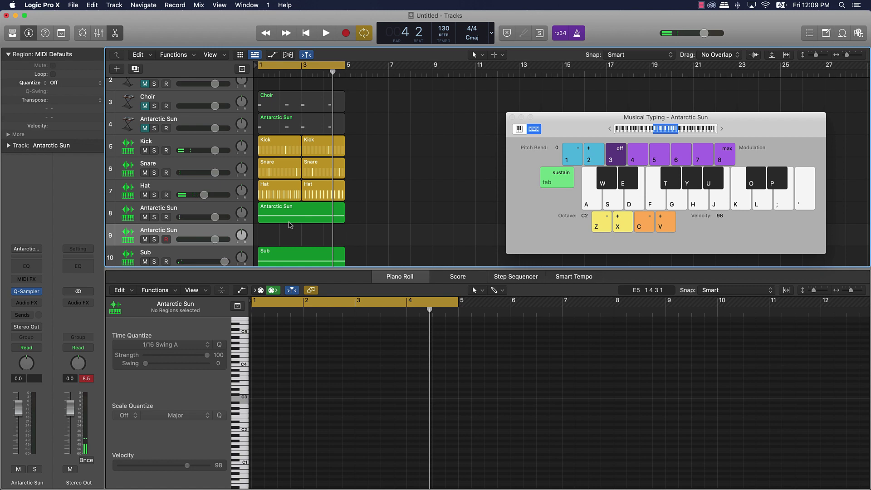
{"action": "key", "text": "j"}
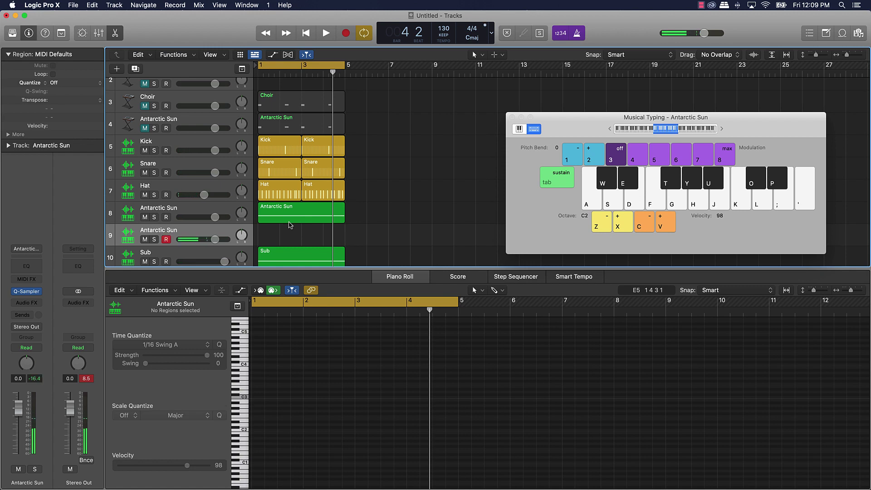
Record a sustained B at octave C2 across the four bars on the duplicated Antarctic Sun track
{"action": "key", "text": "r"}
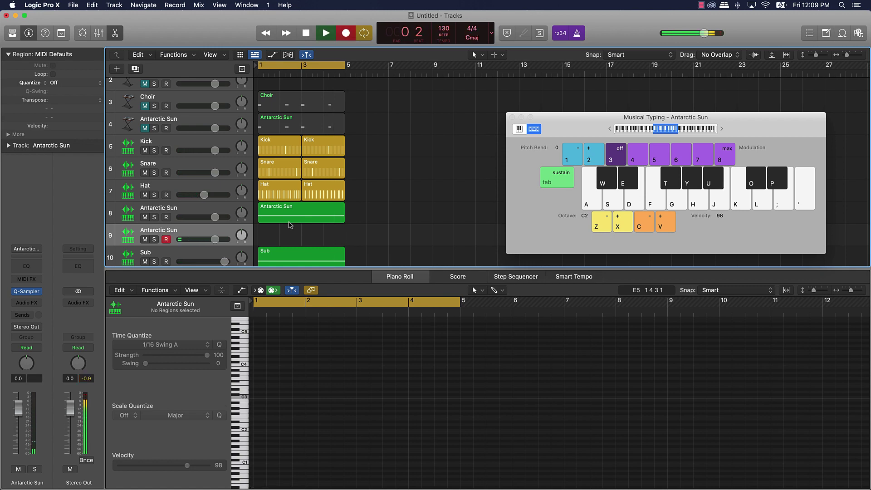
{"action": "key", "text": "j"}
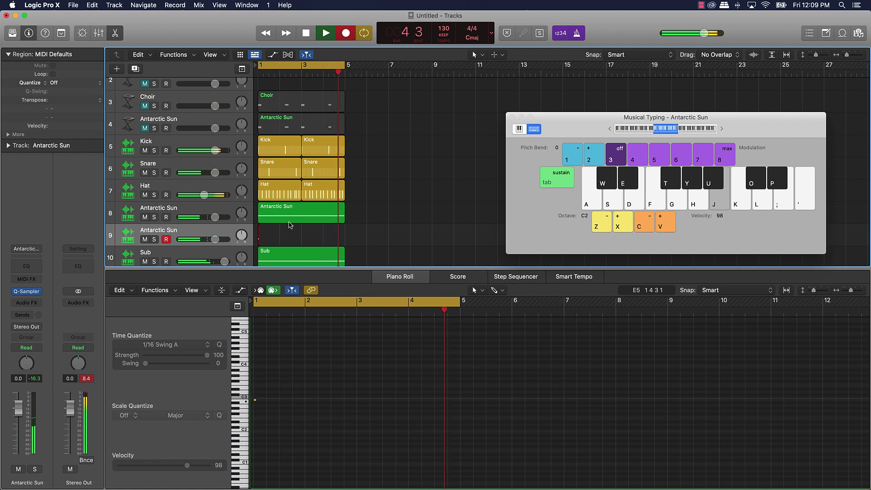
{"action": "key", "text": "space"}
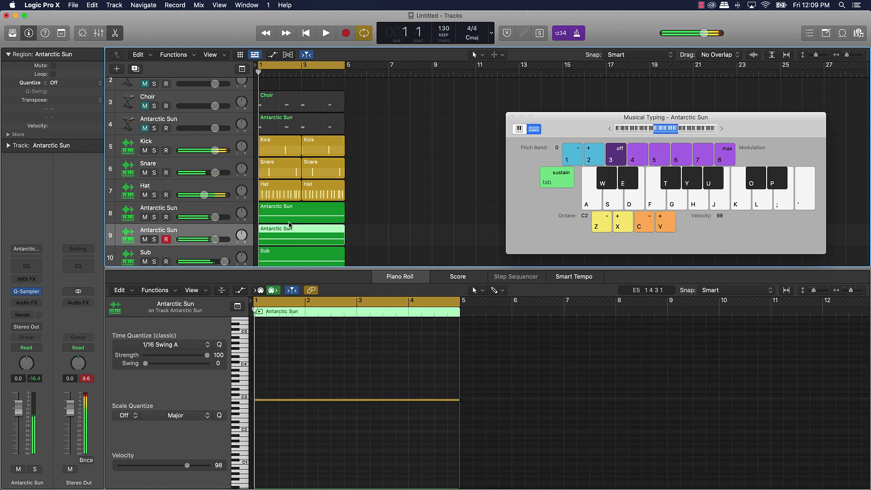
Quantize the held note in the duplicated track's Antarctic Sun region to 1/16 Swing A and play the loop
{"action": "left_click", "coordinate": [364, 380]}
{"action": "key", "text": "super+a"}
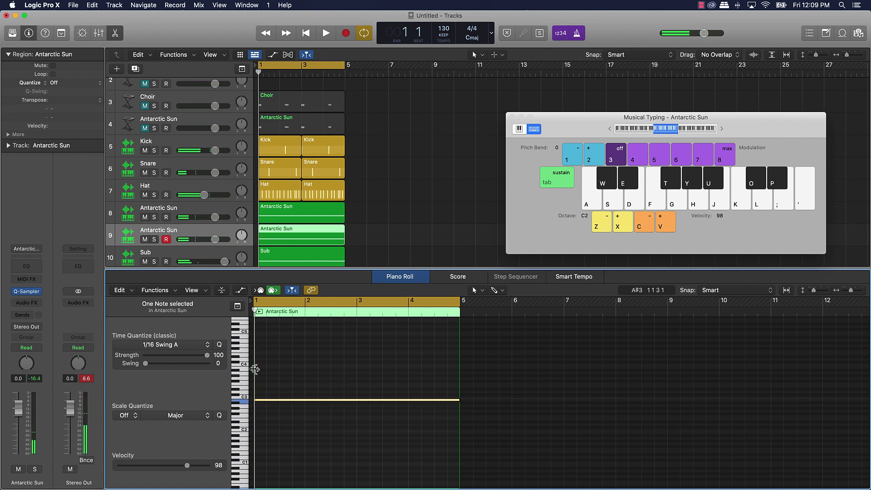
{"action": "key", "text": "space"}
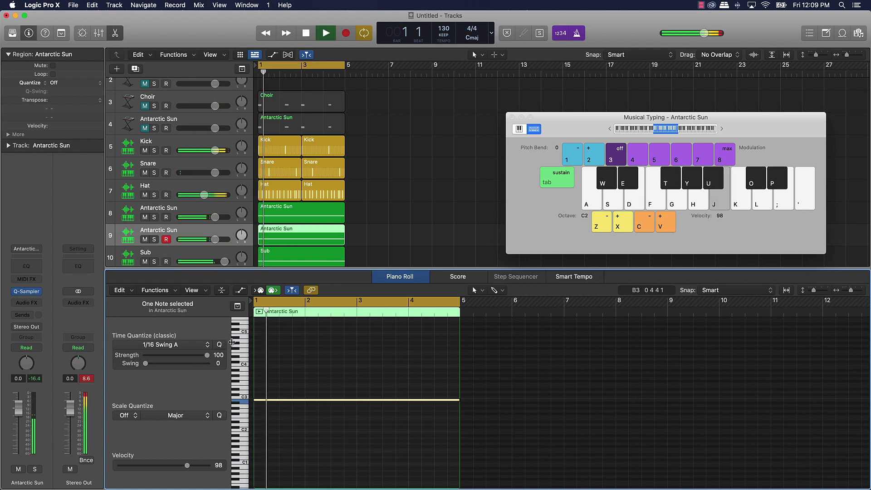
Stop playback, duplicate the second Antarctic Sun sampler track, and record a short E at octave C2 near the end of bar 4
{"action": "left_click", "coordinate": [397, 176]}
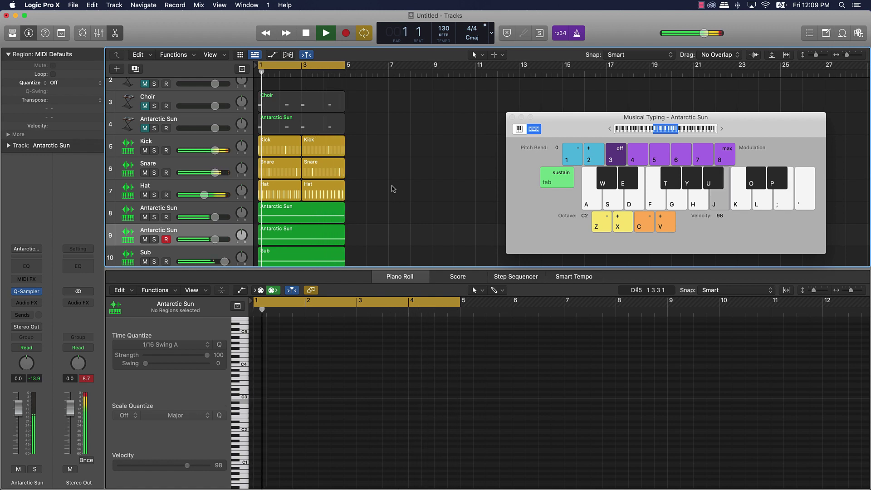
{"action": "key", "text": "space"}
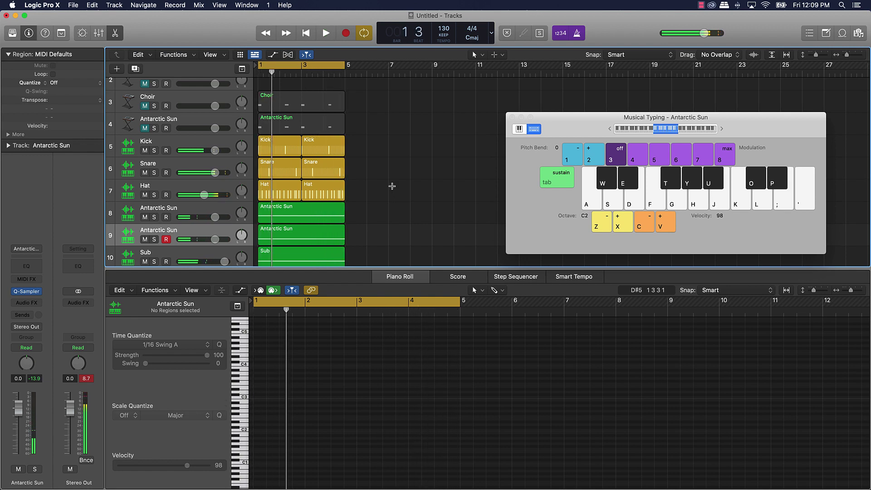
{"action": "key", "text": "super+d"}
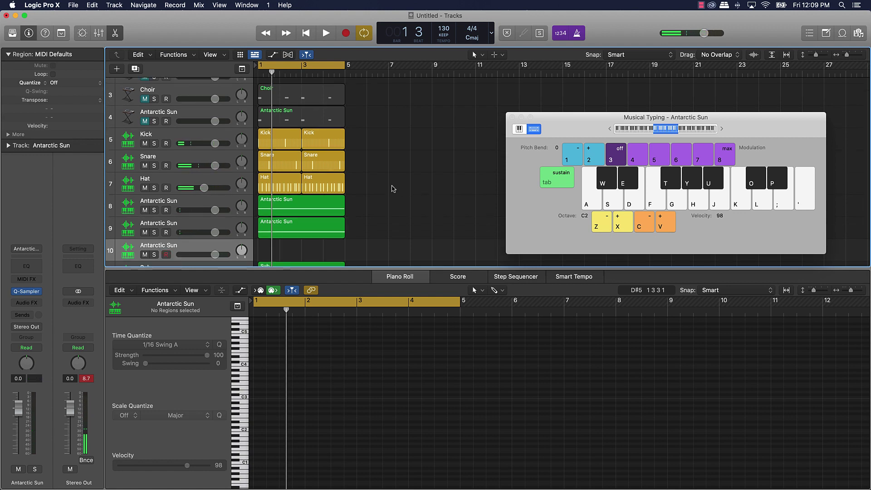
{"action": "key", "text": "r"}
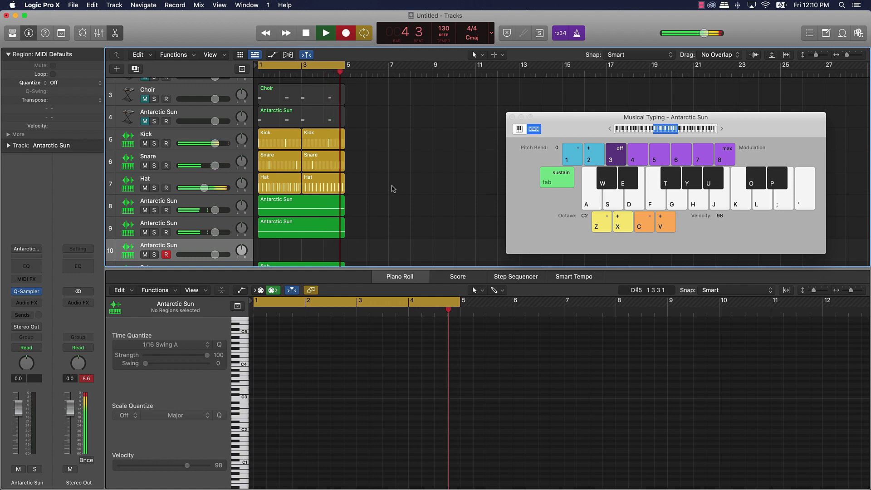
{"action": "key", "text": "semicolon"}
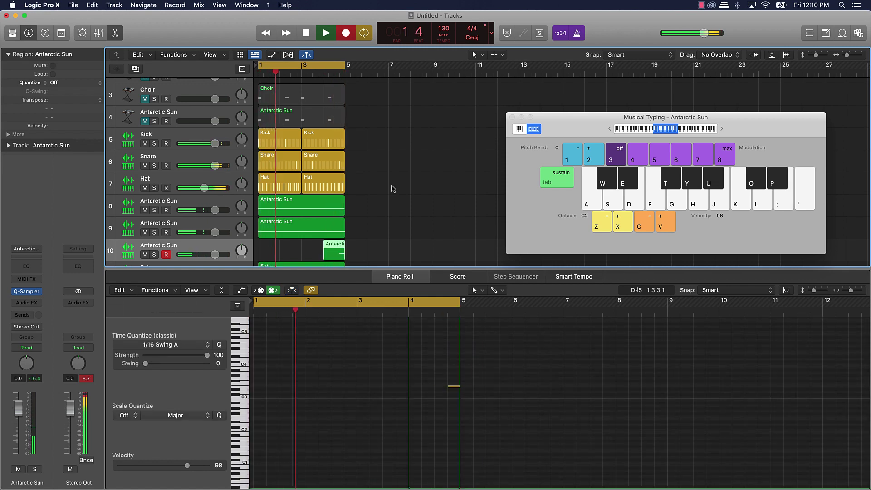
{"action": "left_click", "coordinate": [324, 38]}
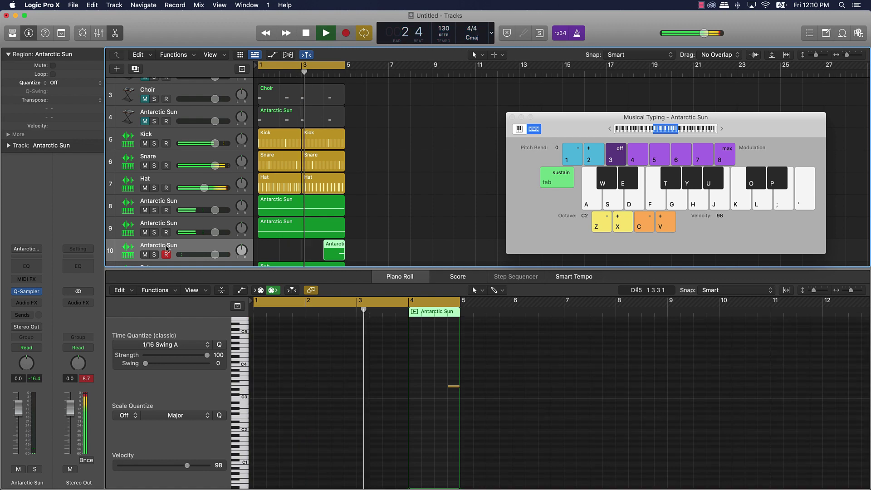
Mute the first Antarctic Sun sampler track and extend the newly recorded region's start back to bar 1
{"action": "left_click", "coordinate": [145, 210]}
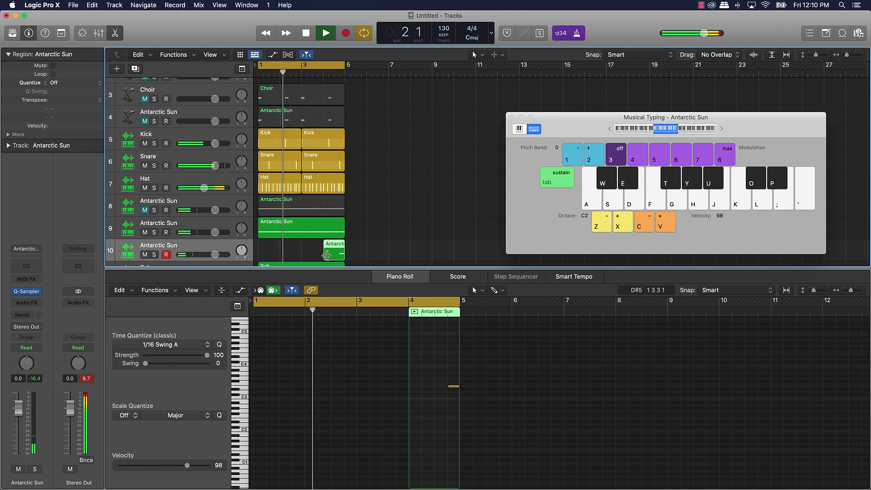
{"action": "left_click_drag", "start_coordinate": [326, 255], "coordinate": [262, 252]}
Quantize the short note at the end of the new Antarctic Sun region to 1/16 Swing A
{"action": "left_click", "coordinate": [350, 384]}
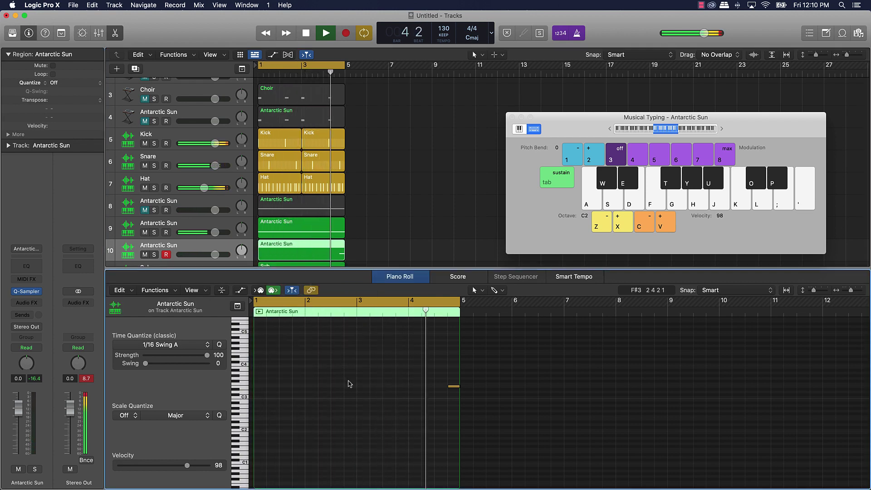
{"action": "key", "text": "super+a"}
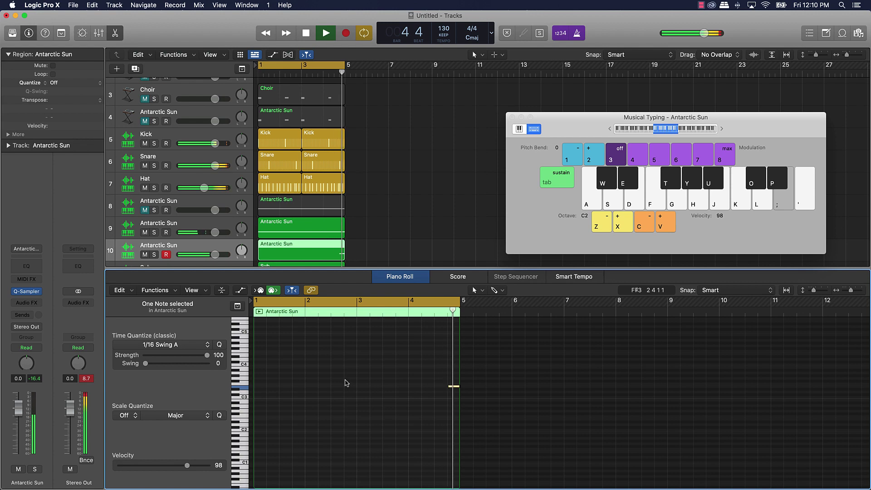
{"action": "left_click", "coordinate": [219, 345]}
{"action": "left_click", "coordinate": [420, 355]}
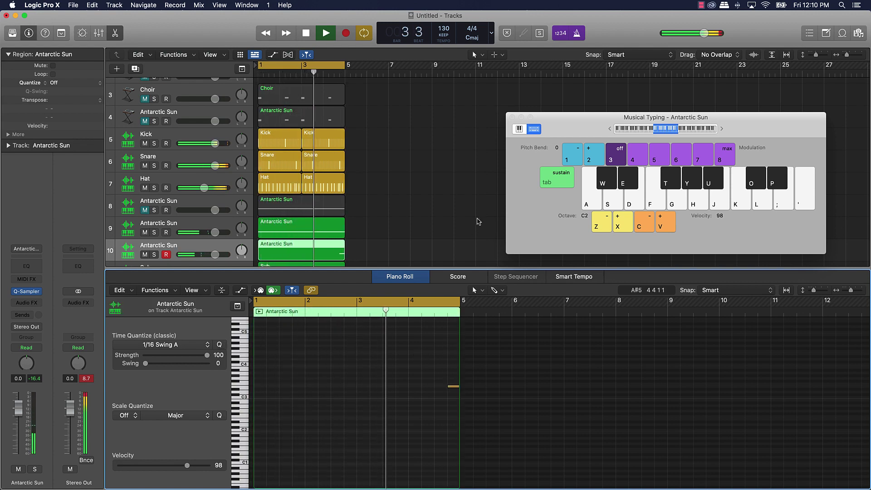
Close the Musical Typing keyboard, listen to the loop with the layered Antarctic Sun tracks, and stop playback
{"action": "left_click", "coordinate": [511, 118]}
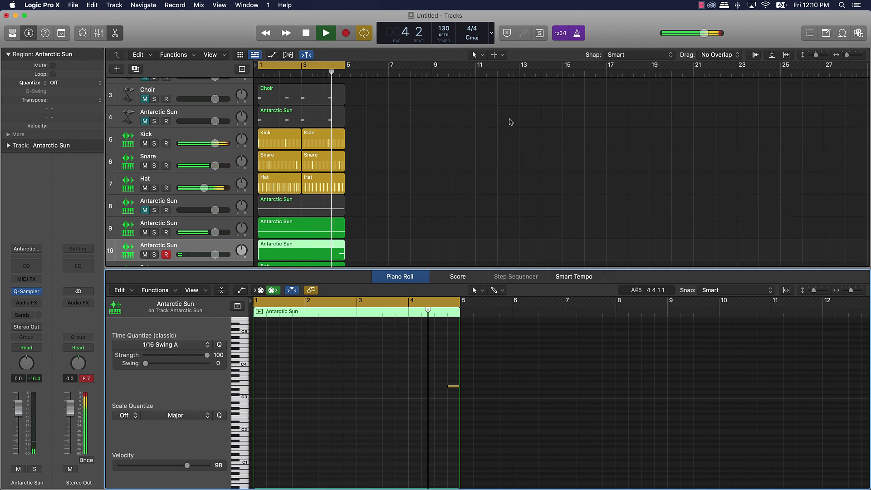
{"action": "left_click", "coordinate": [448, 152]}
{"action": "scroll", "coordinate": [389, 195], "scroll_direction": "down", "scroll_amount": 2}
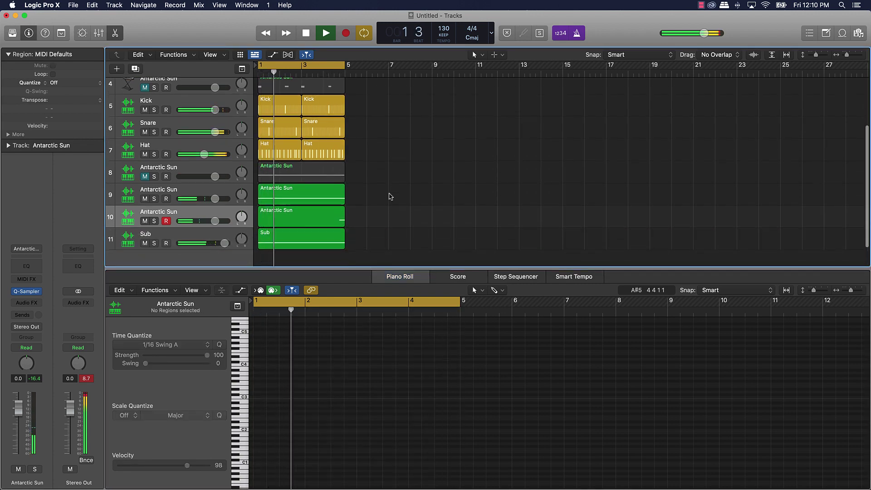
{"action": "key", "text": "space"}
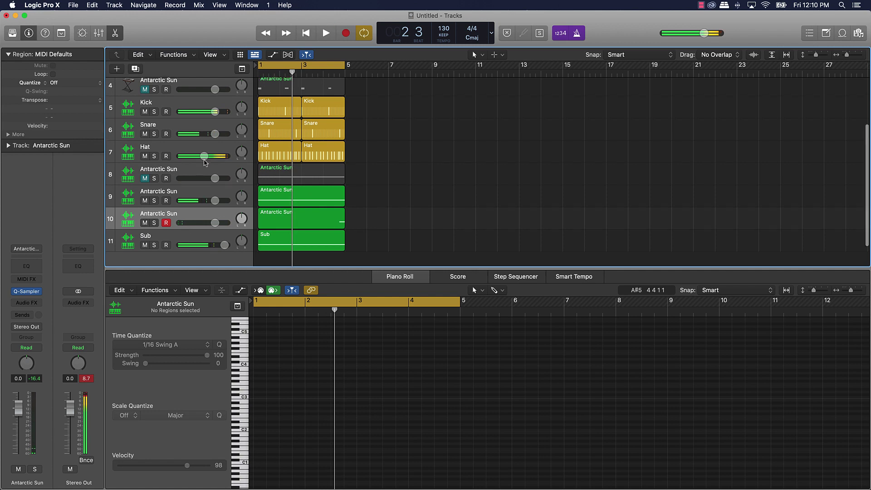
Delete the empty Inst 7 track
{"action": "scroll", "coordinate": [205, 163], "scroll_direction": "up", "scroll_amount": 3}
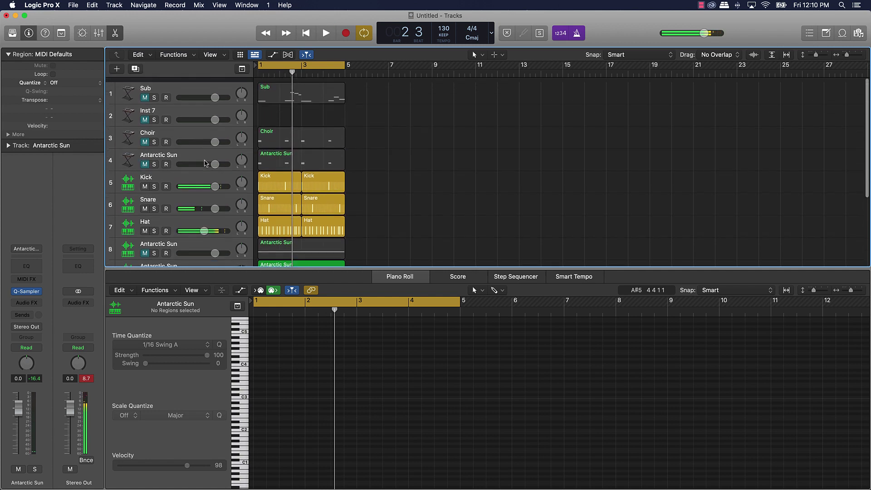
{"action": "left_click", "coordinate": [155, 107]}
{"action": "key", "text": "super+BackSpace"}
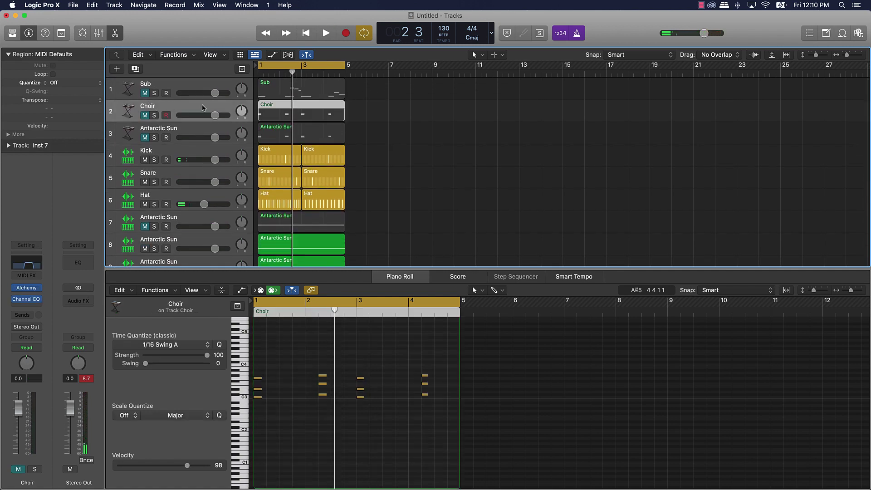
{"action": "scroll", "coordinate": [413, 149], "scroll_direction": "down", "scroll_amount": 3}
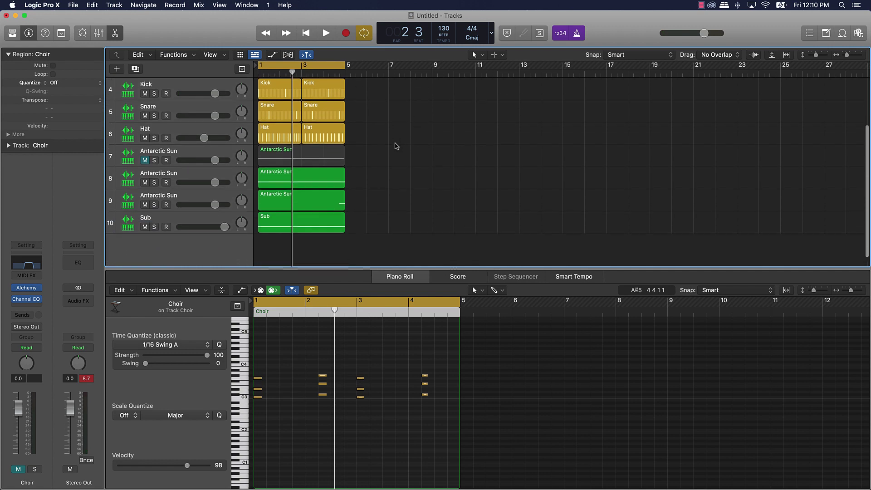